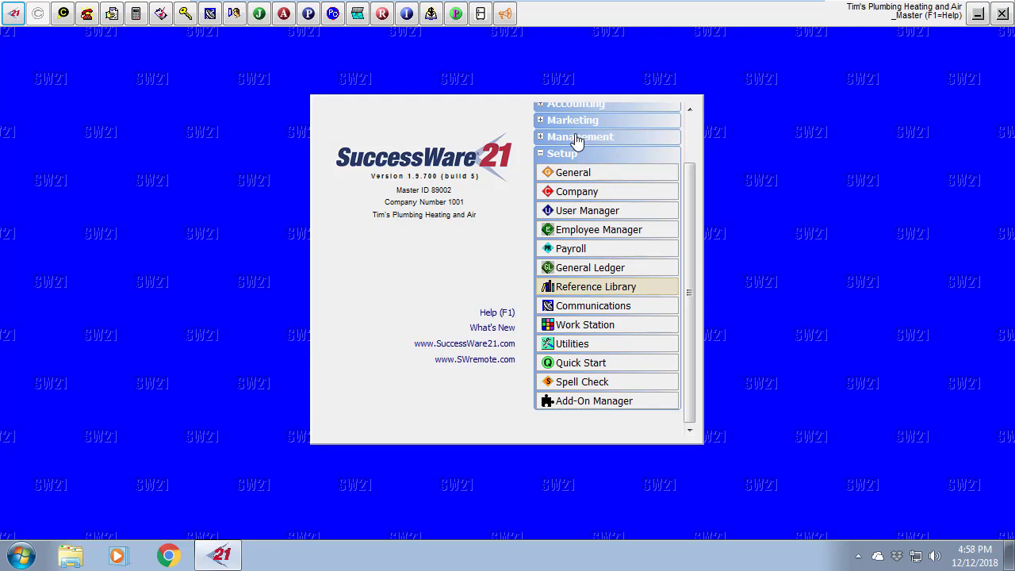
Review the Refrigerant Type list in the Equipment volume of the Reference Library
click(595, 290)
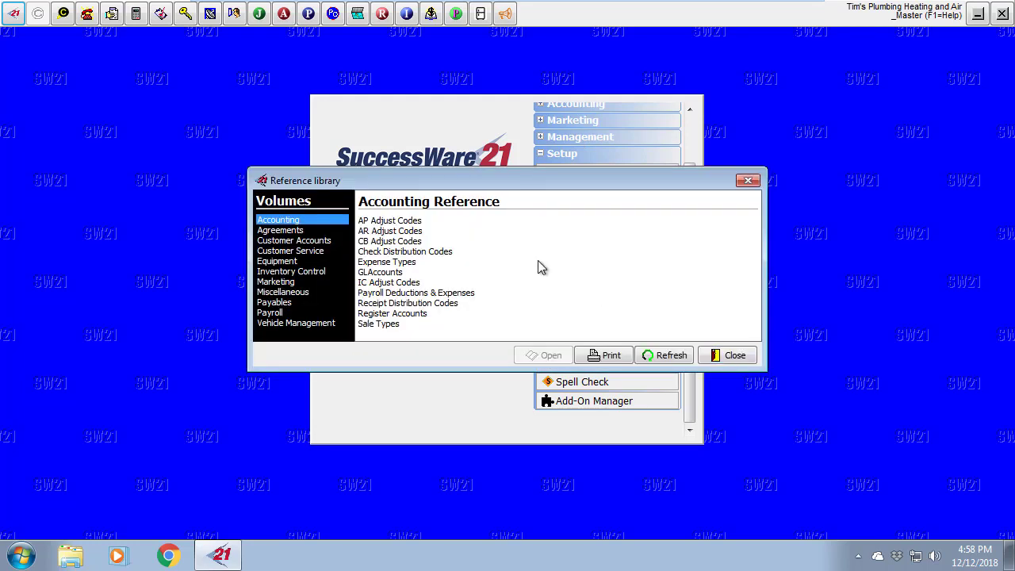
click(292, 264)
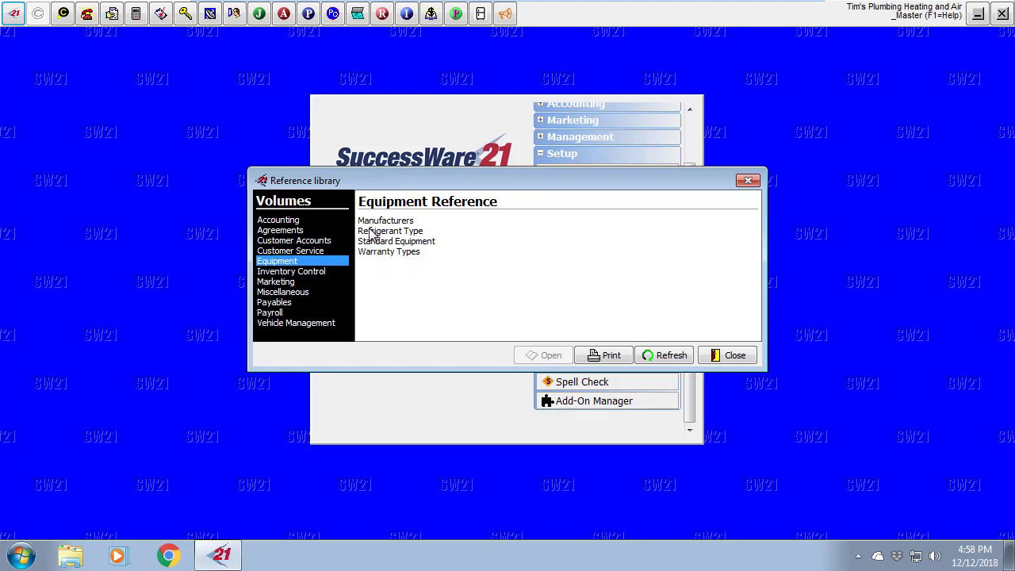
double_click(370, 230)
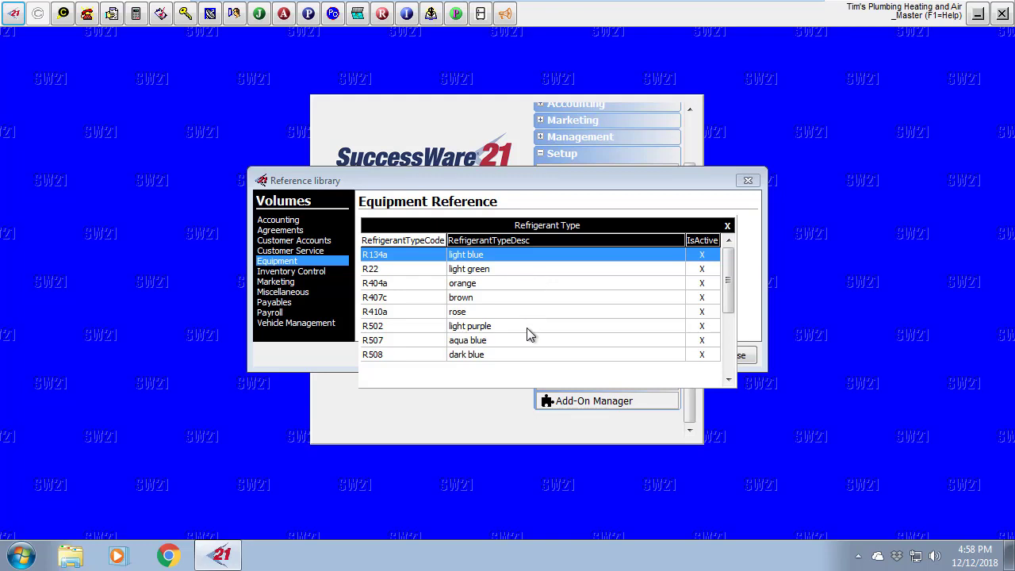
click(729, 224)
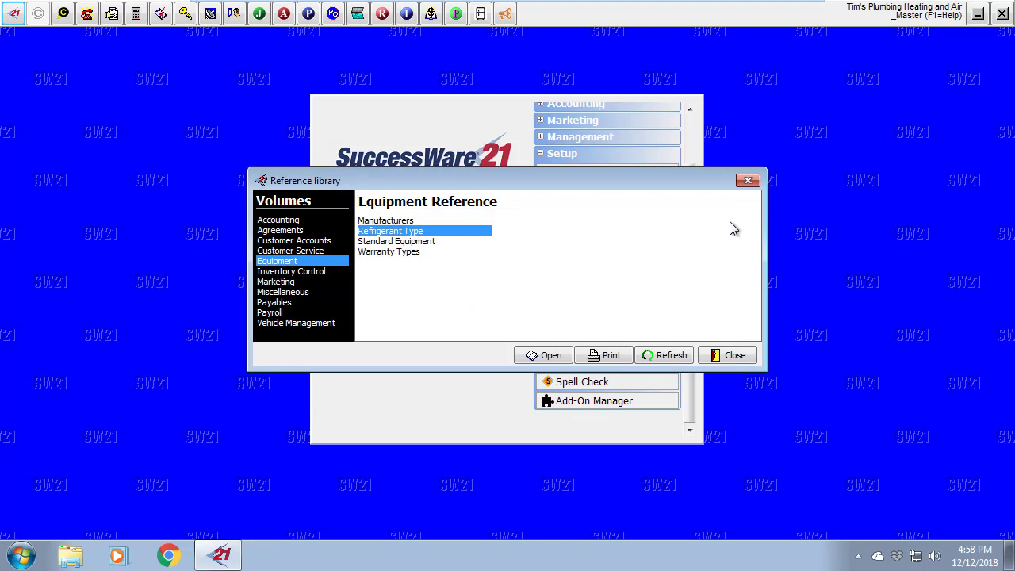
Open the Standard Equipment reference list, sort it by unit type, and switch it to modify mode
double_click(422, 242)
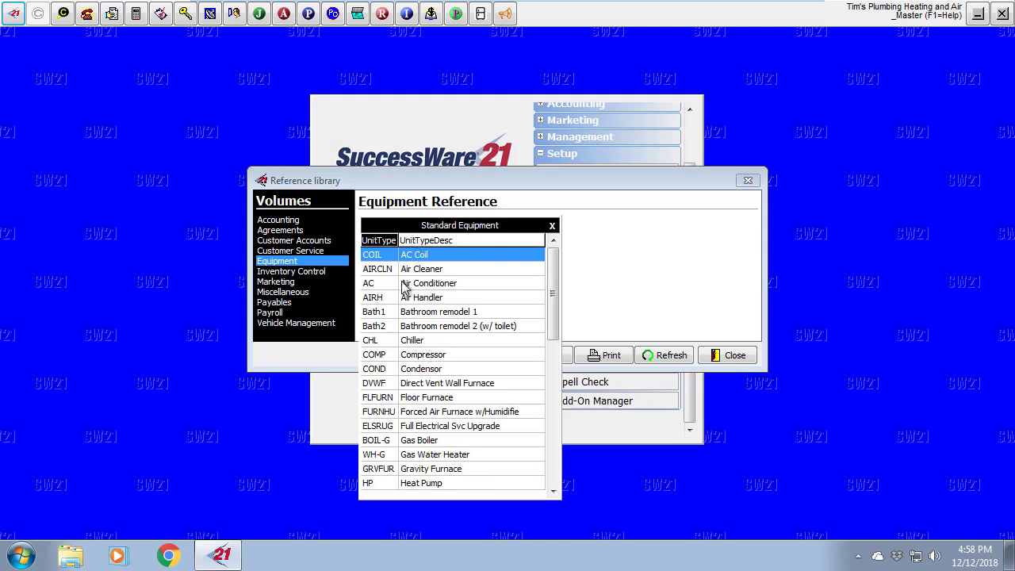
click(387, 242)
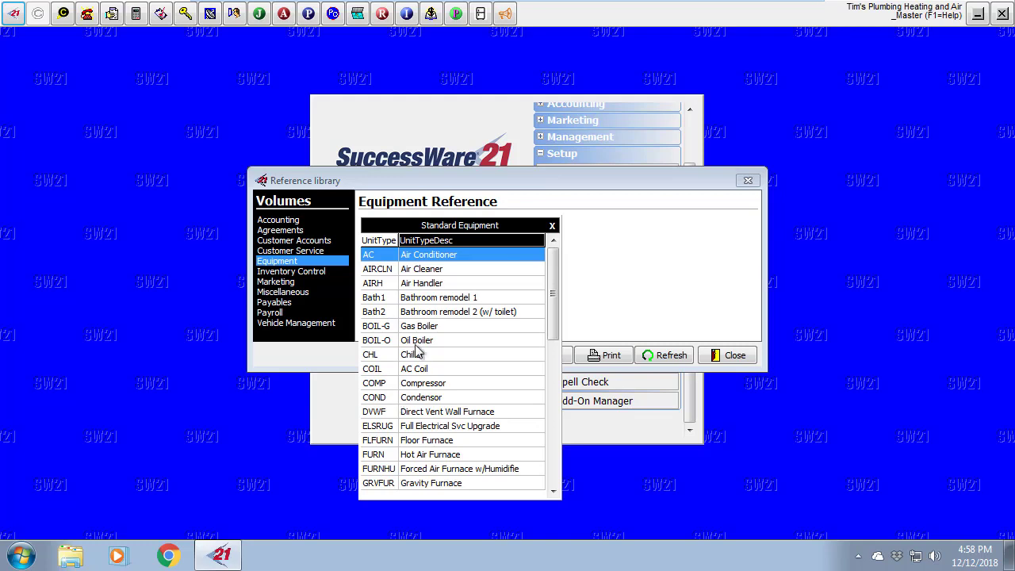
right_click(458, 274)
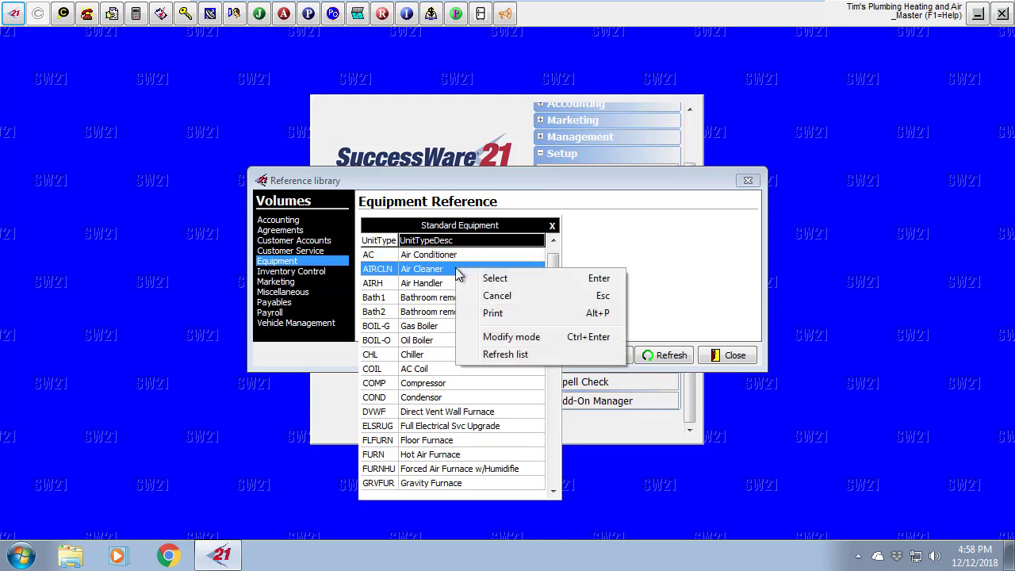
click(495, 342)
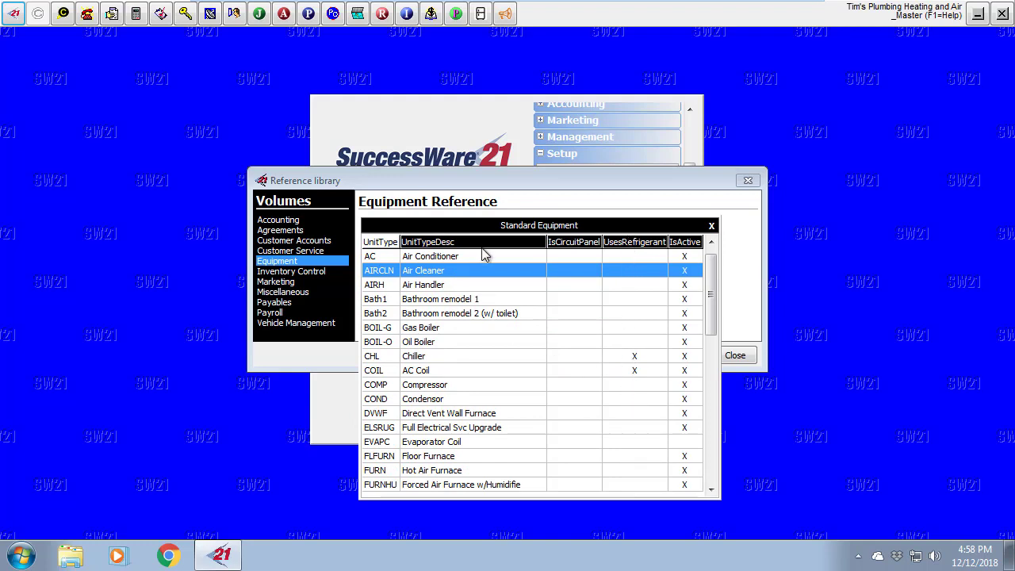
Mark the Air Conditioner (AC) unit type as using refrigerant and save the row
click(641, 258)
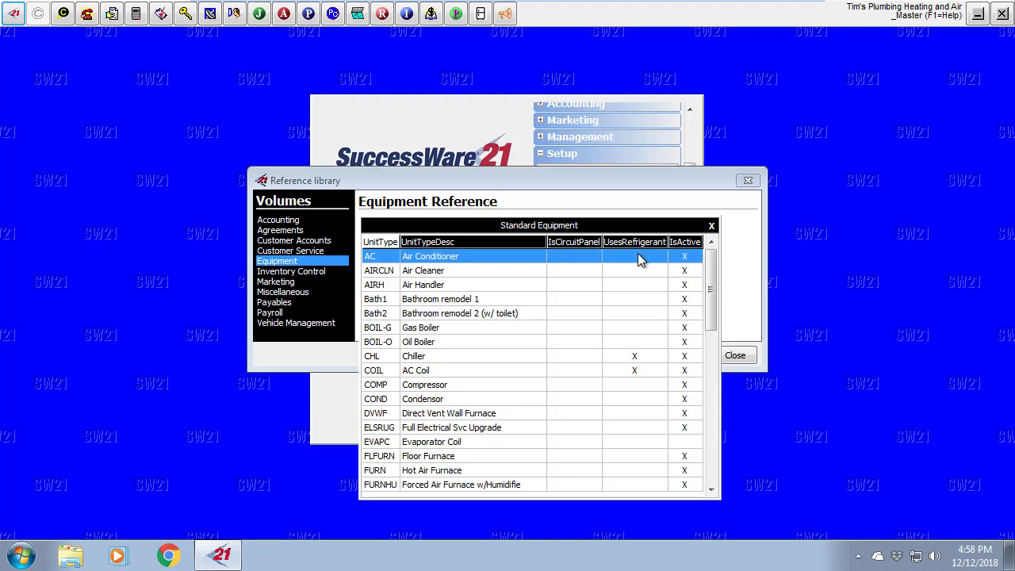
double_click(638, 255)
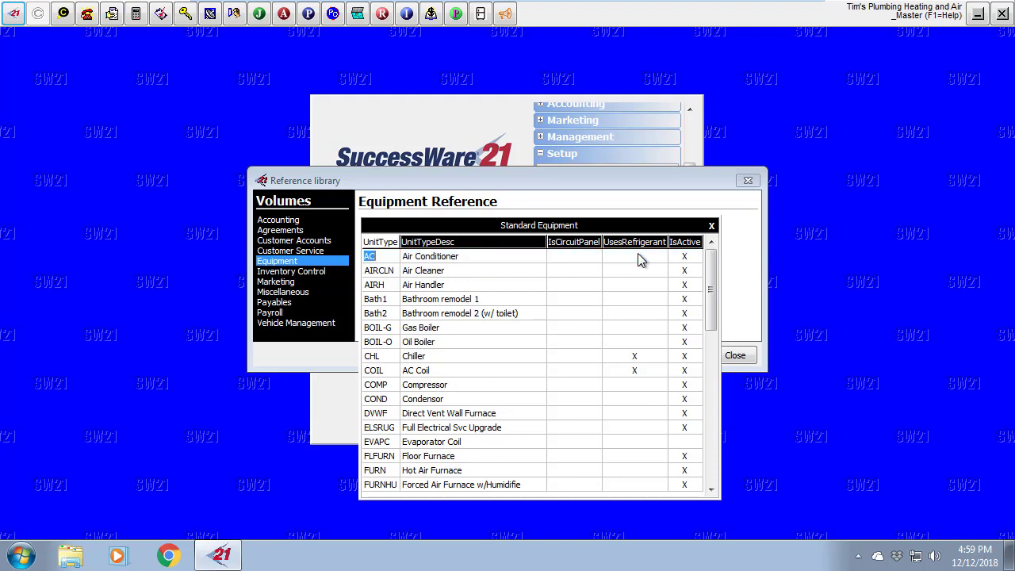
key(Tab)
key(Tab)
text(x)
key(Return)
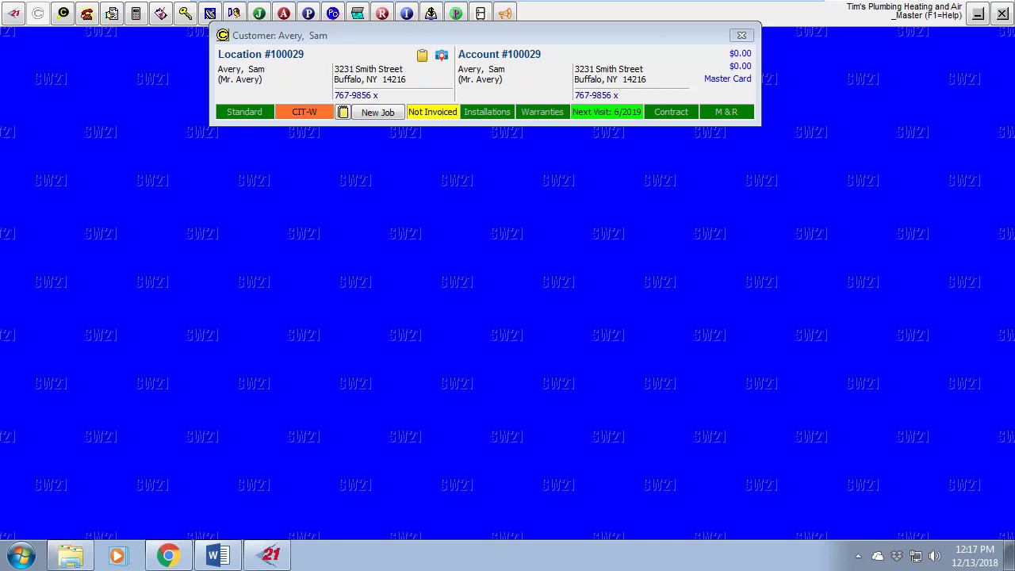
Open the customer's installed equipment and turn on refrigerant tracking for the AC unit
click(486, 117)
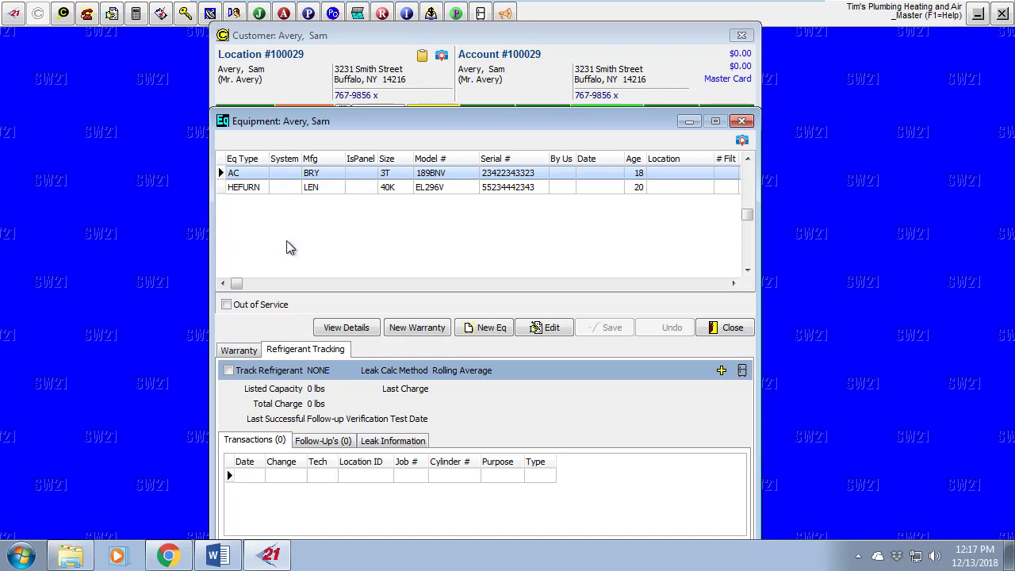
click(237, 354)
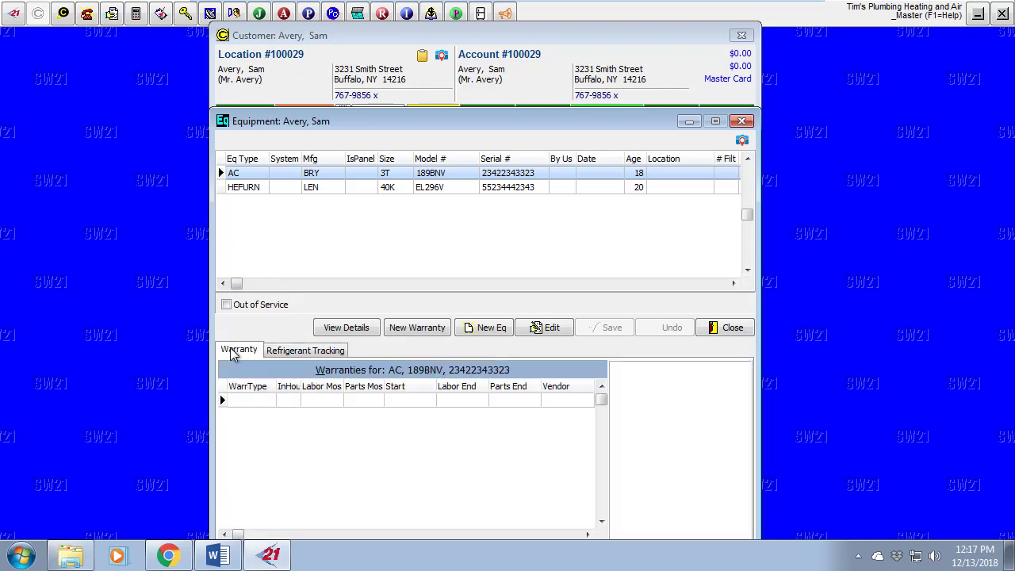
click(304, 354)
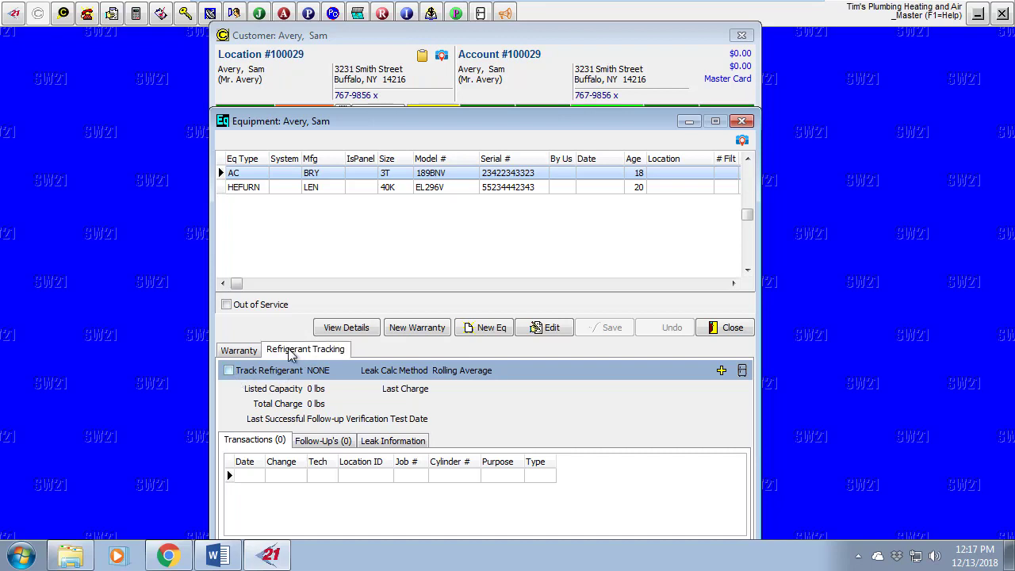
click(230, 371)
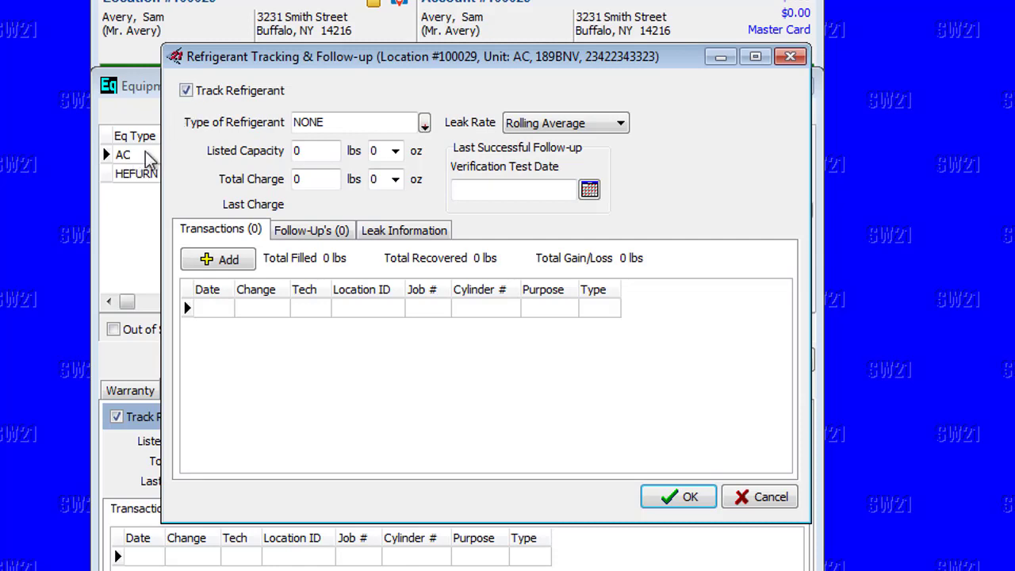
Set the AC unit's refrigerant type to R22 and its listed capacity to 7 lbs
click(424, 124)
click(449, 194)
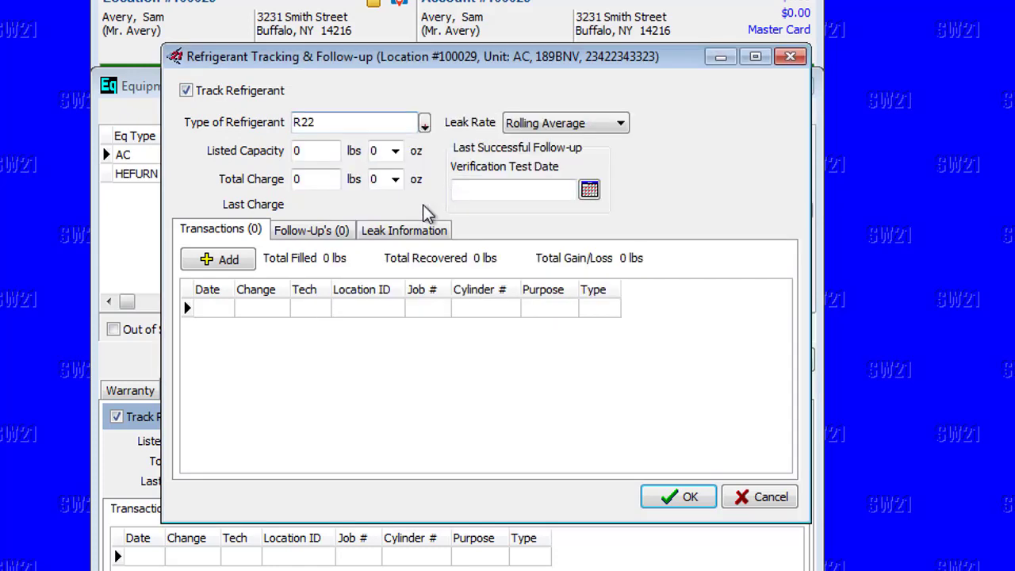
click(298, 151)
text(7)
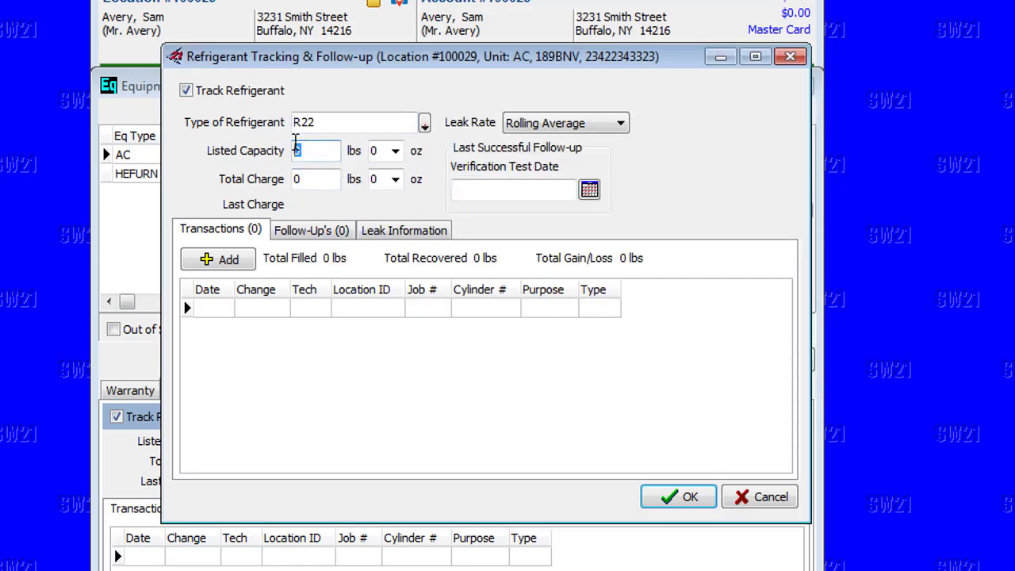
Set the AC unit's total charge to 9 lbs 8 oz
click(319, 181)
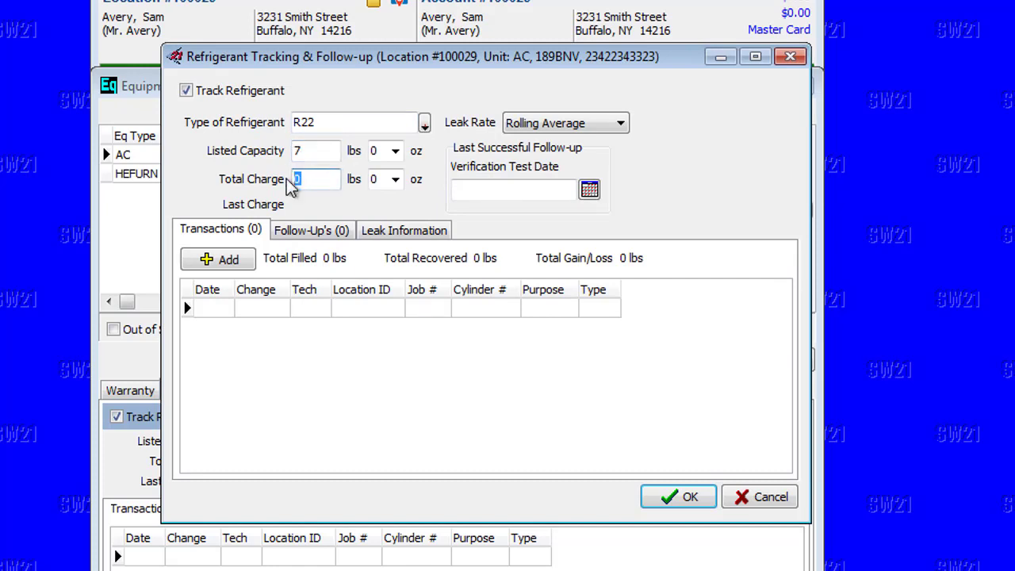
text(9)
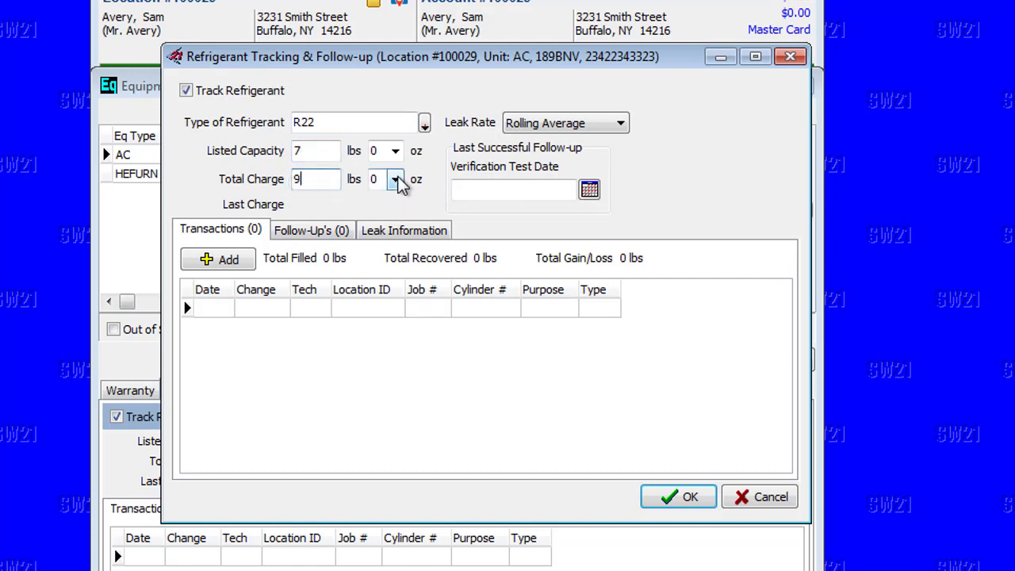
click(395, 179)
scroll(394, 230, down, 1)
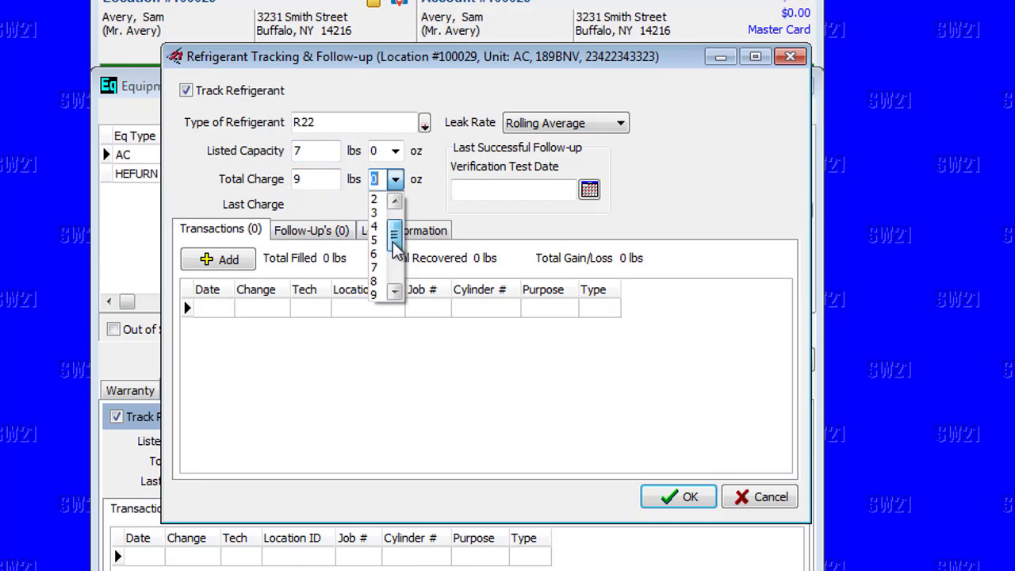
click(380, 266)
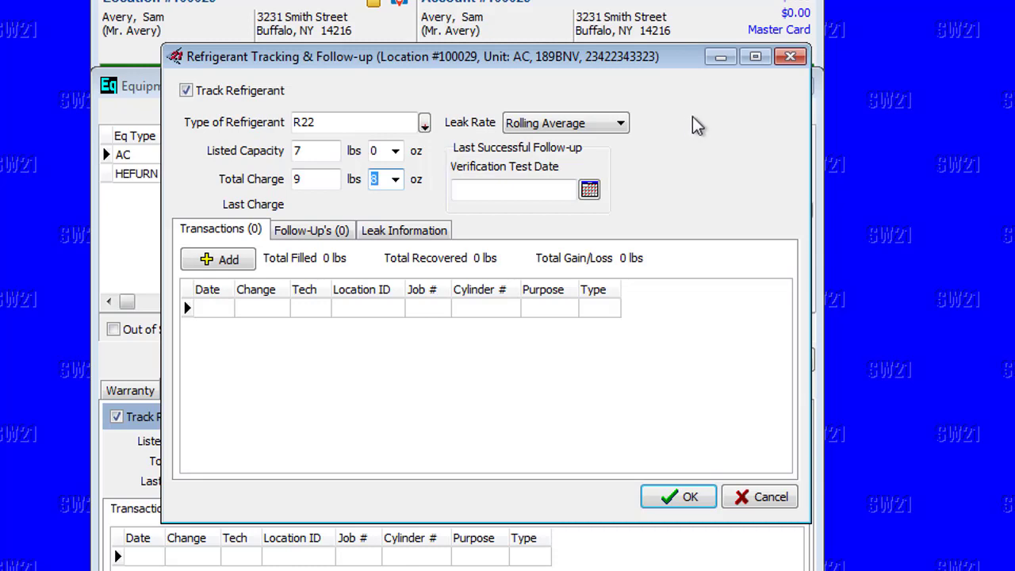
Choose Rolling Average as the AC unit's leak rate method and accept the refrigerant tracking details
click(619, 126)
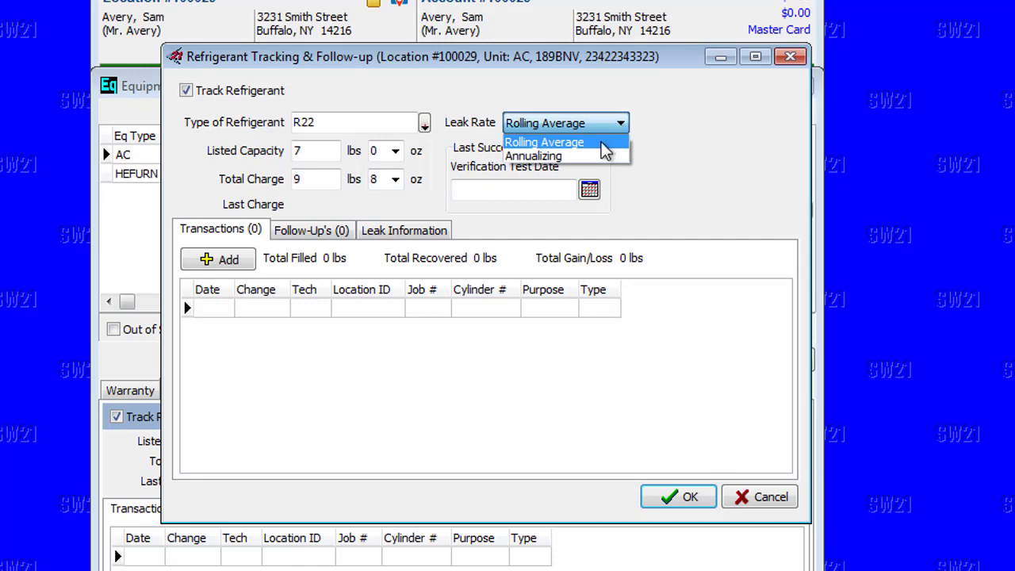
click(603, 144)
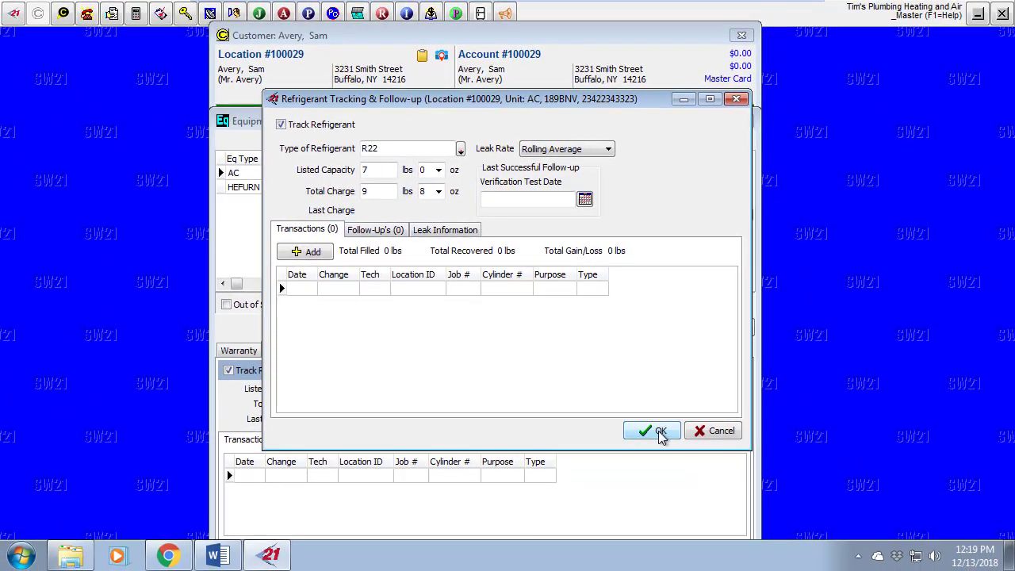
click(687, 498)
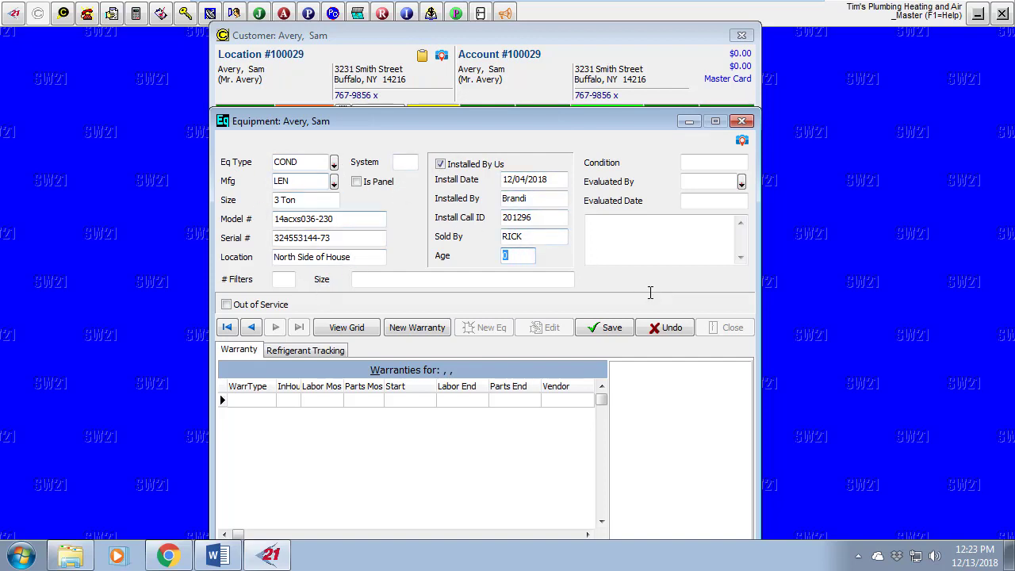
Save the new Lennox condenser (COND) equipment record and turn on refrigerant tracking for it
click(614, 333)
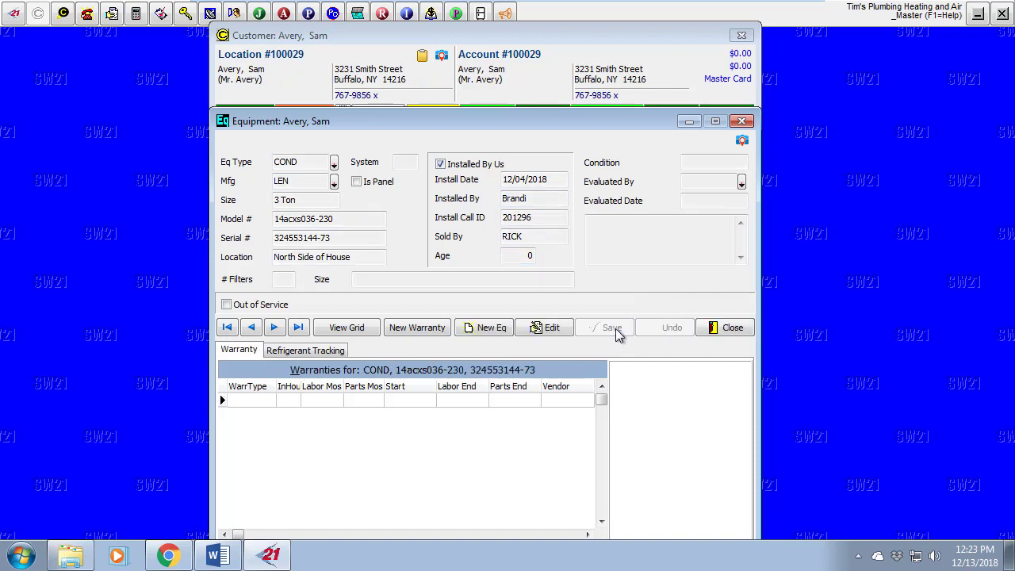
click(315, 352)
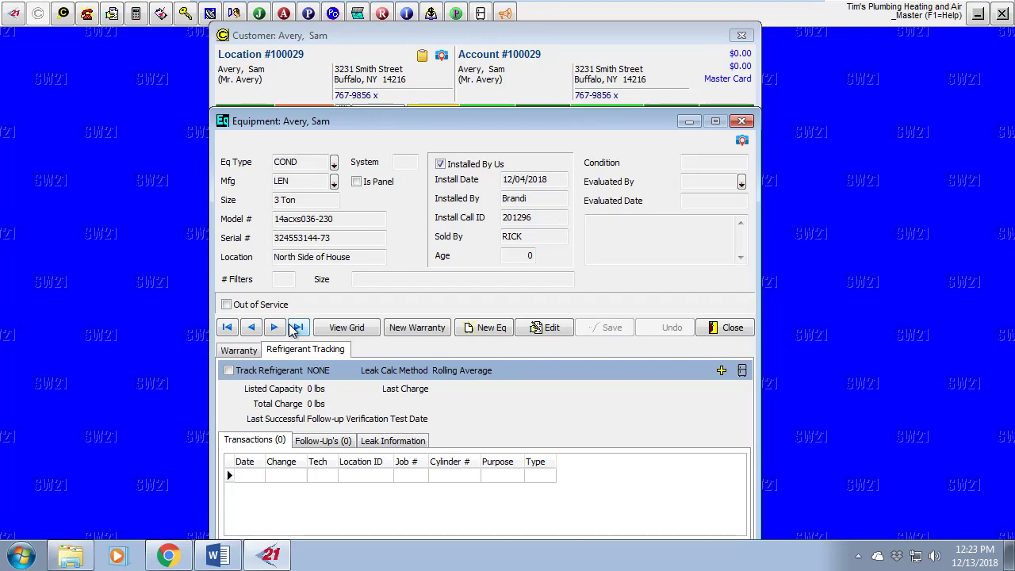
click(228, 372)
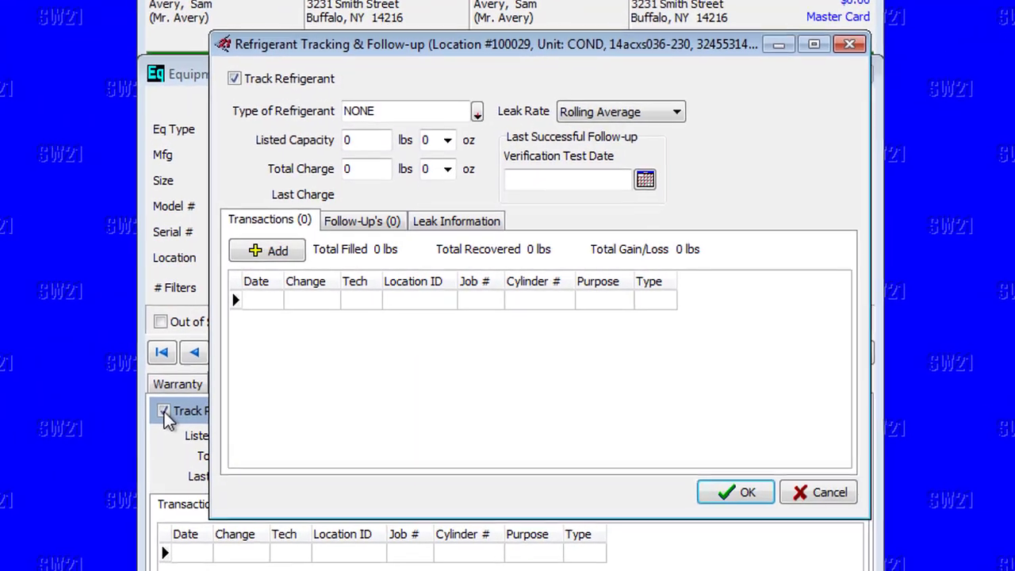
Set the condenser's refrigerant type to R410a and its listed capacity to 8 lbs 8 oz
click(479, 111)
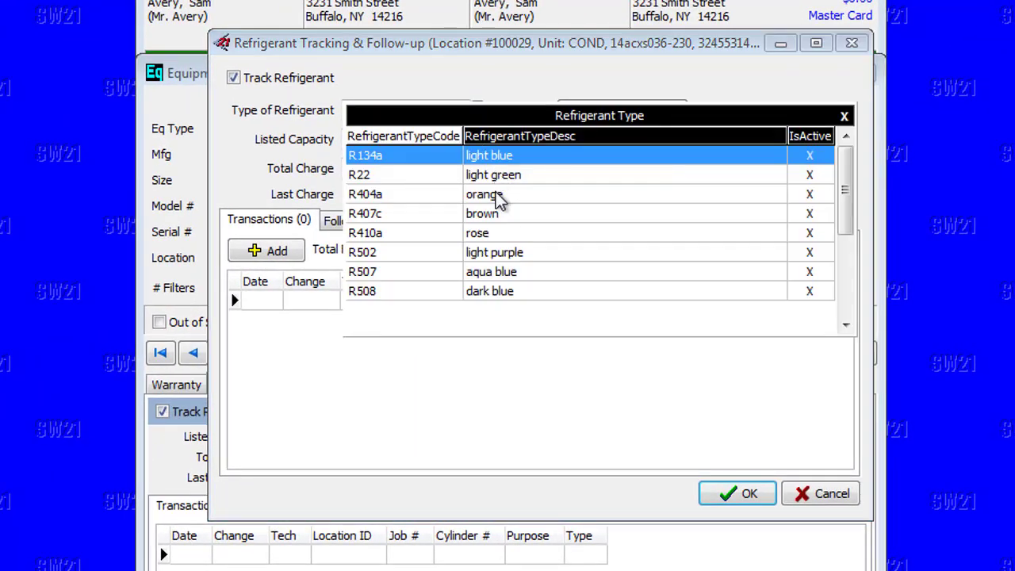
click(507, 234)
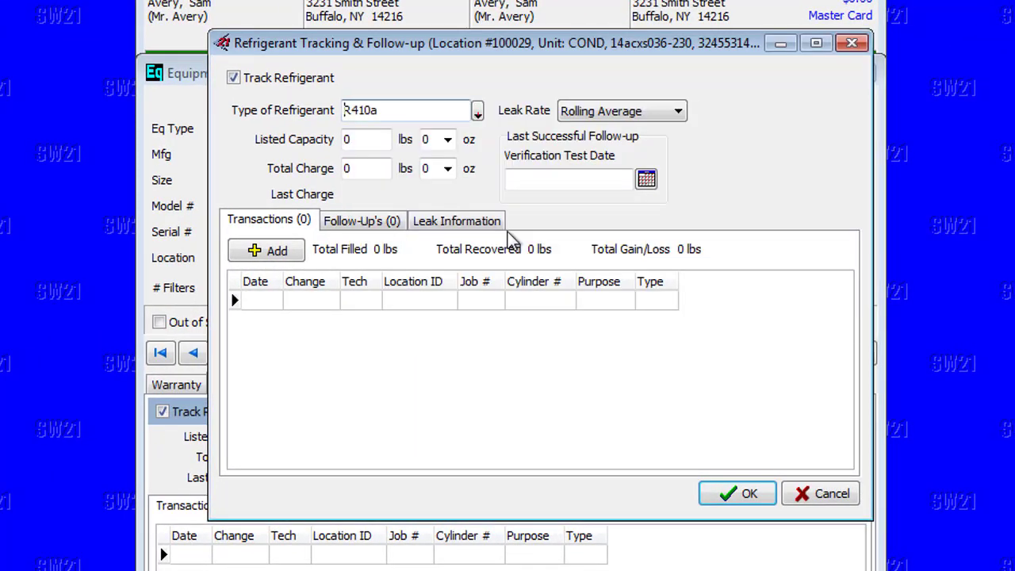
click(344, 140)
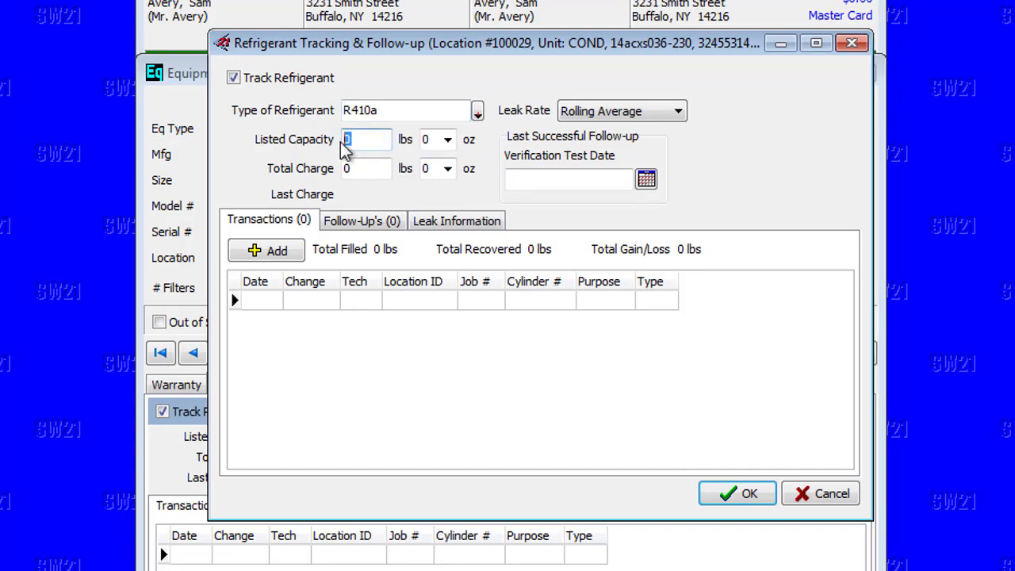
text(8)
click(448, 139)
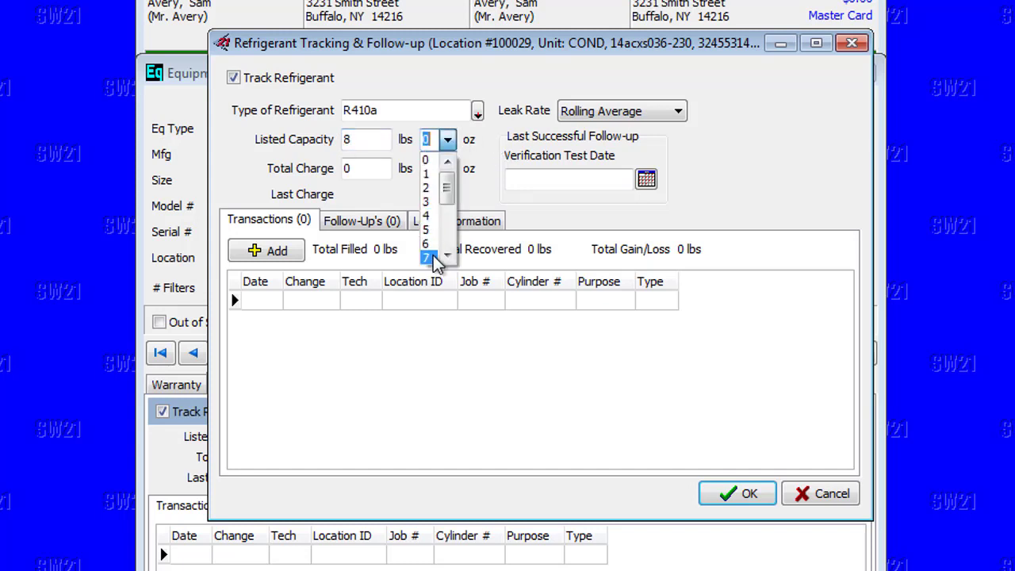
scroll(441, 262, down, 1)
click(432, 257)
Set the condenser's total charge to 11 lbs 6 oz and accept the refrigerant tracking details
click(368, 168)
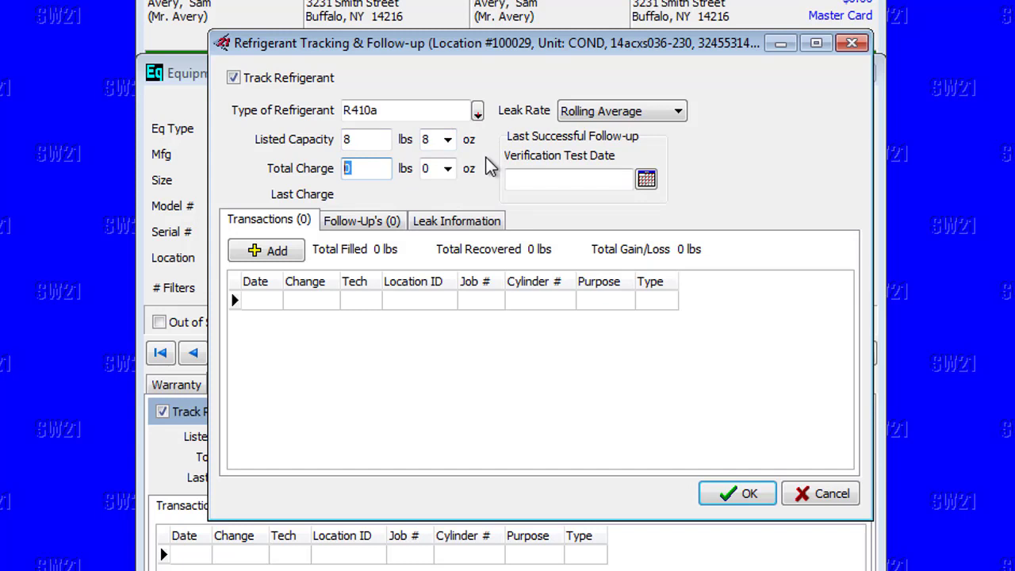
text(11)
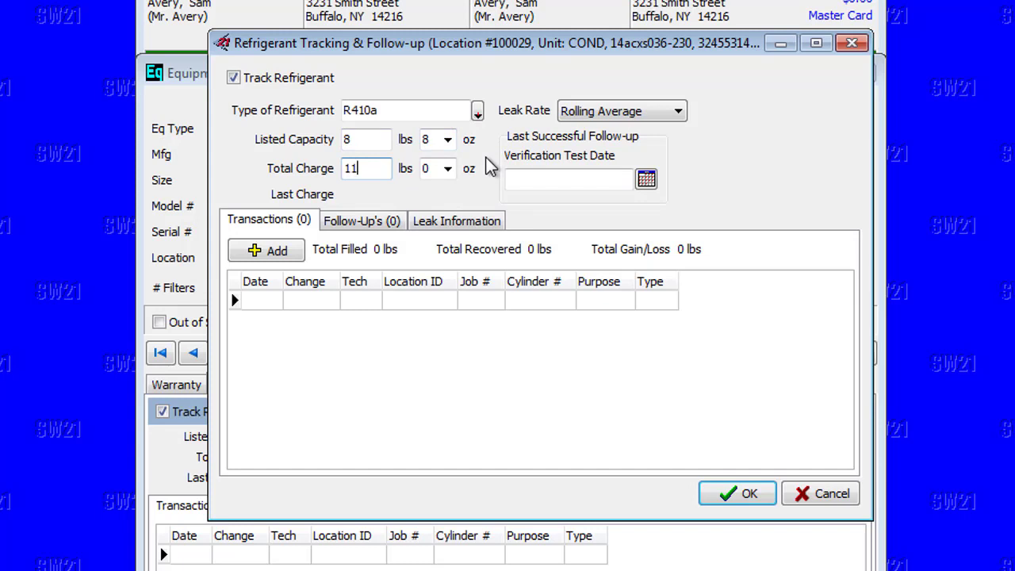
click(448, 168)
click(433, 258)
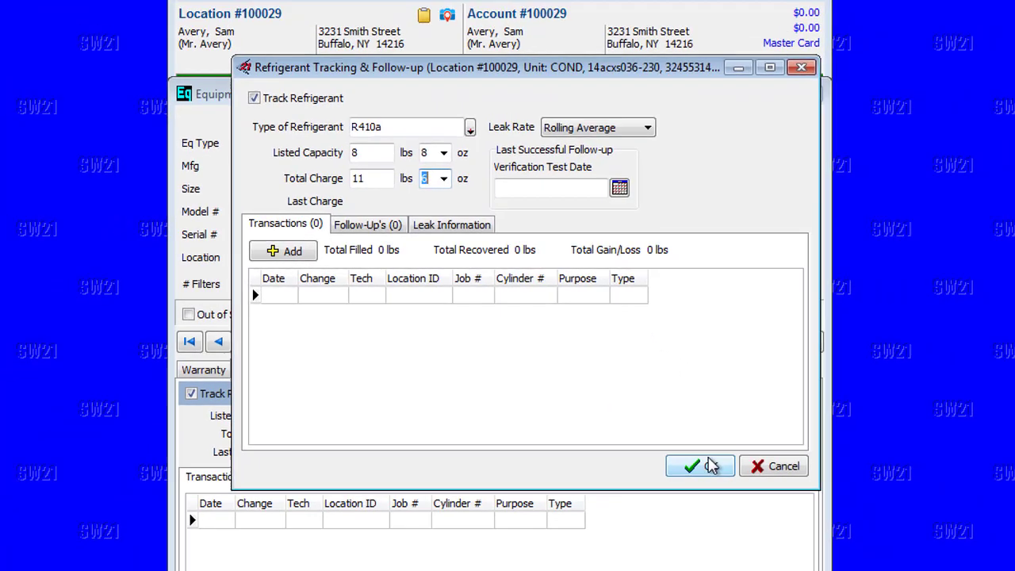
click(742, 491)
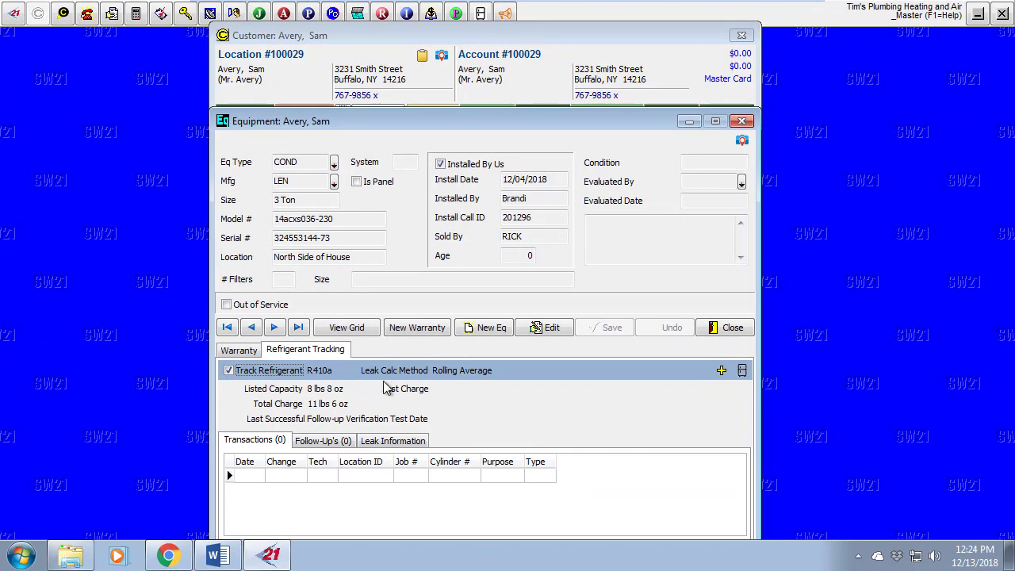
Close the customer's equipment record and open the Refrigerant Manager from the Customer Service area
click(731, 328)
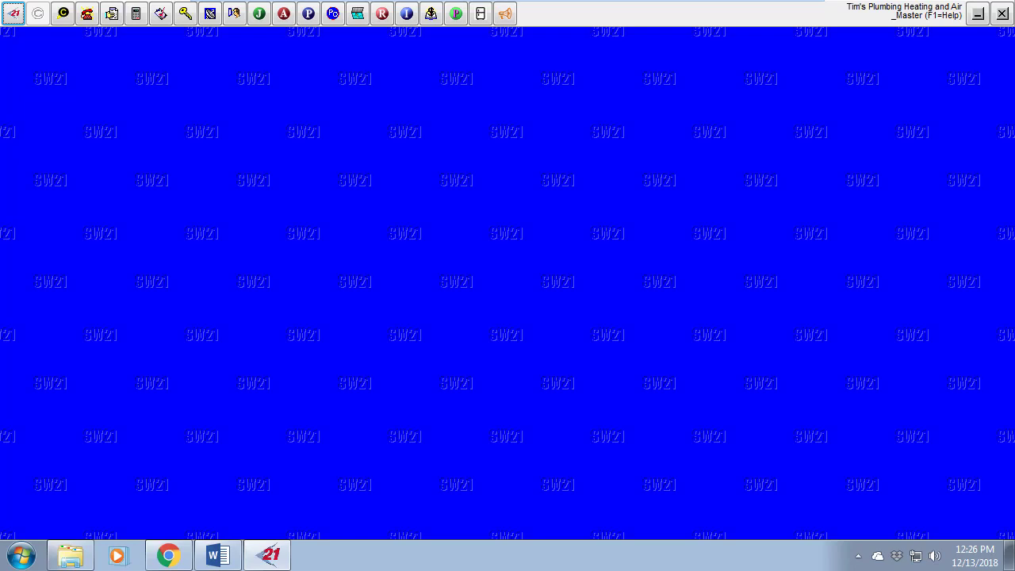
click(14, 14)
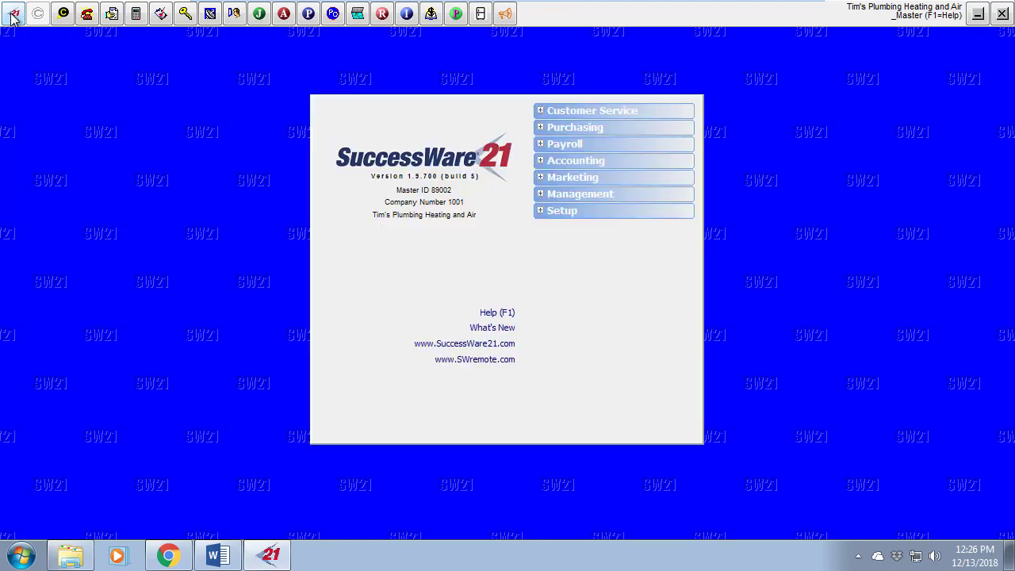
click(603, 113)
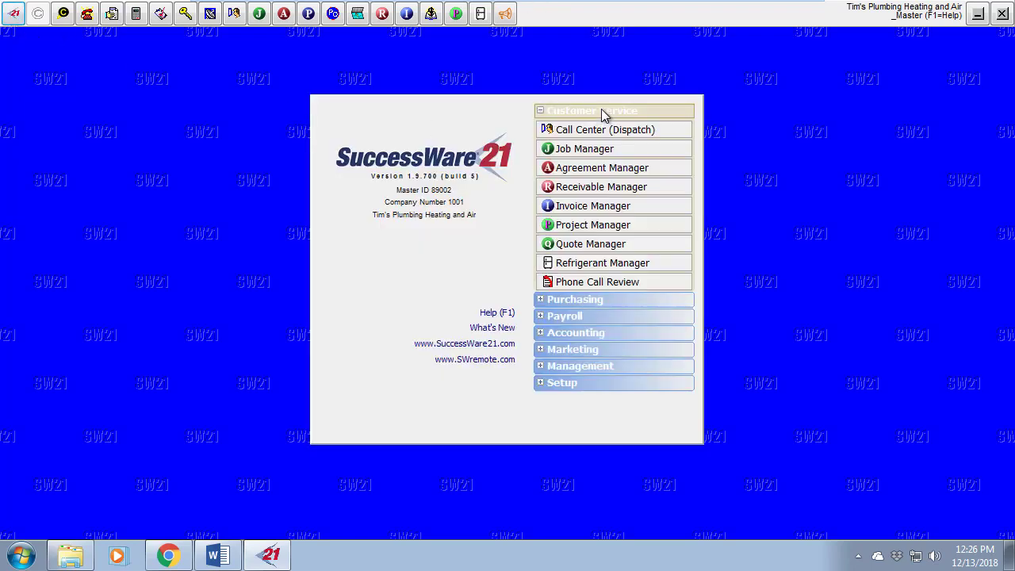
click(618, 265)
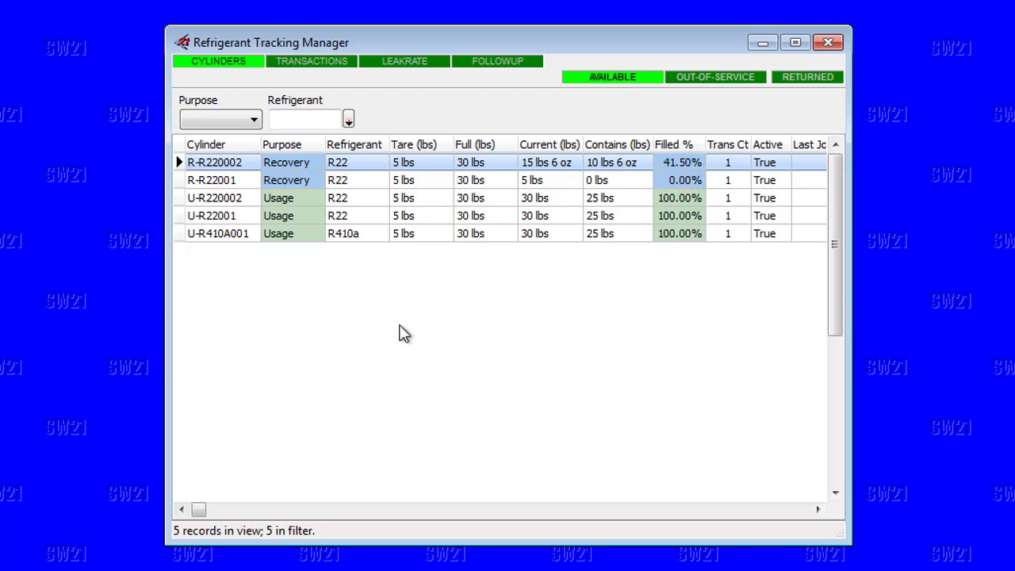
Start a new refrigerant cylinder entry with the cylinder number R-R410A001
right_click(310, 301)
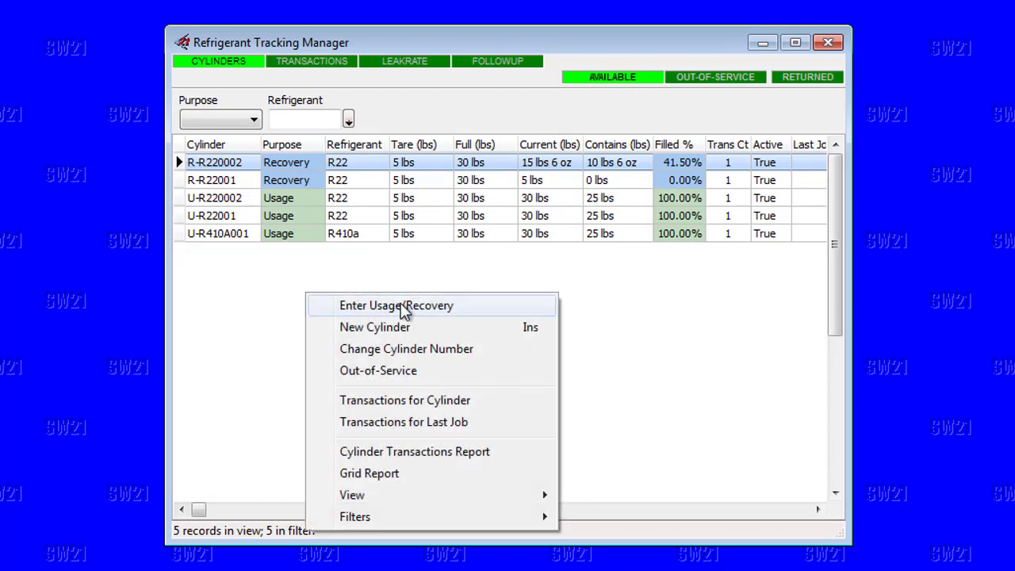
click(407, 328)
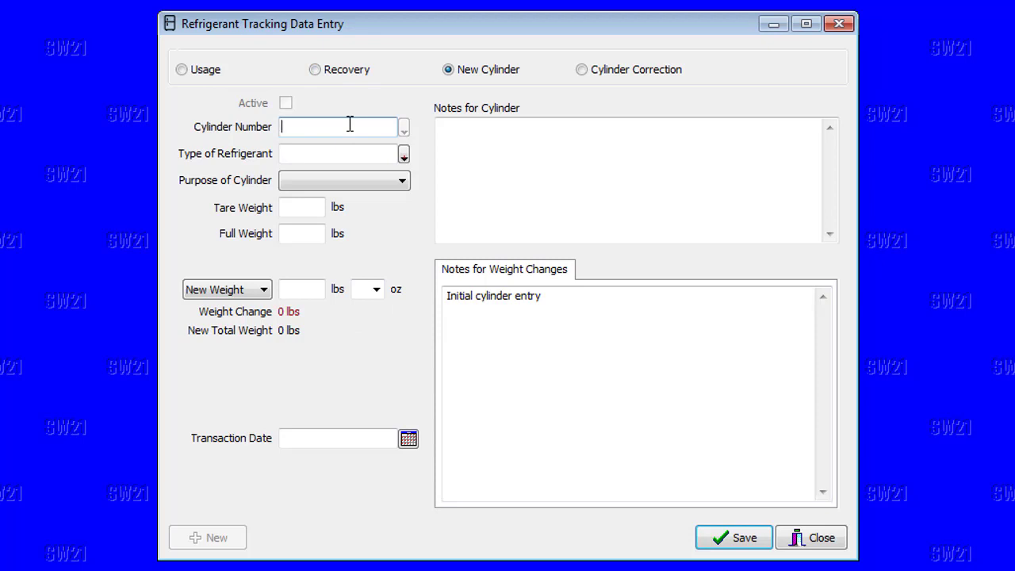
text(R-)
text(R410A001)
key(Tab)
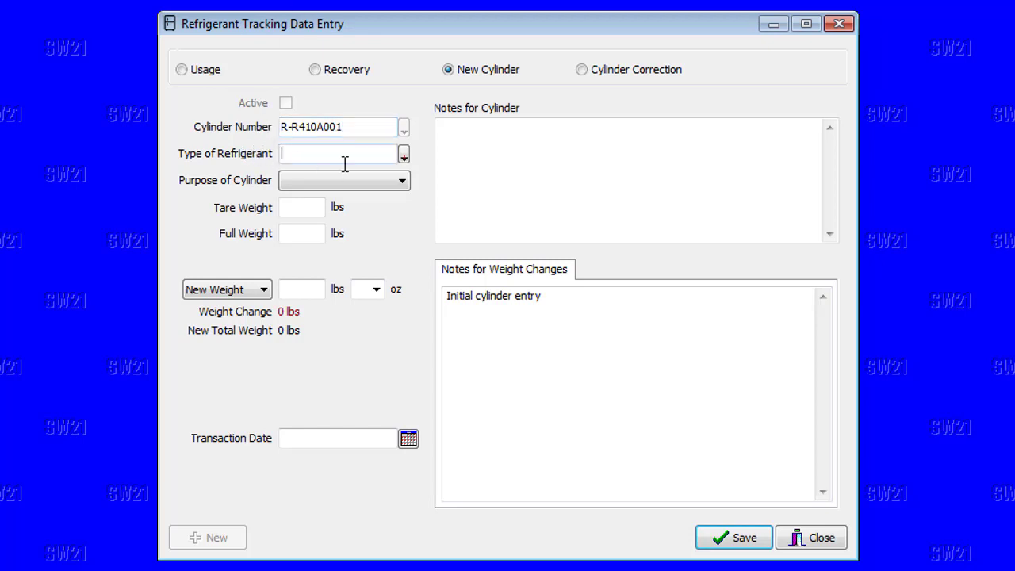
Set the new cylinder's refrigerant type to R410a and its purpose to Recovery
click(404, 154)
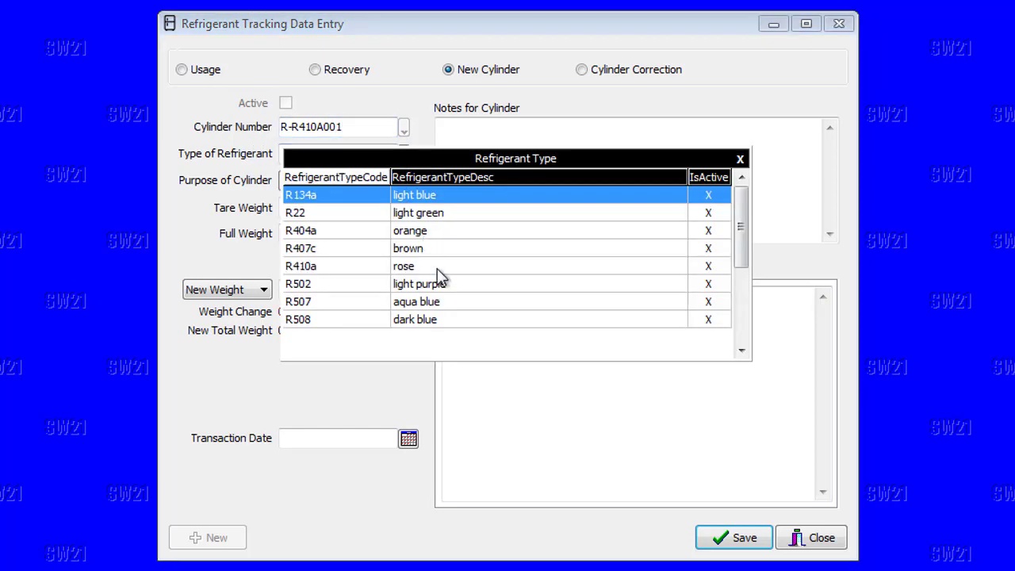
double_click(439, 266)
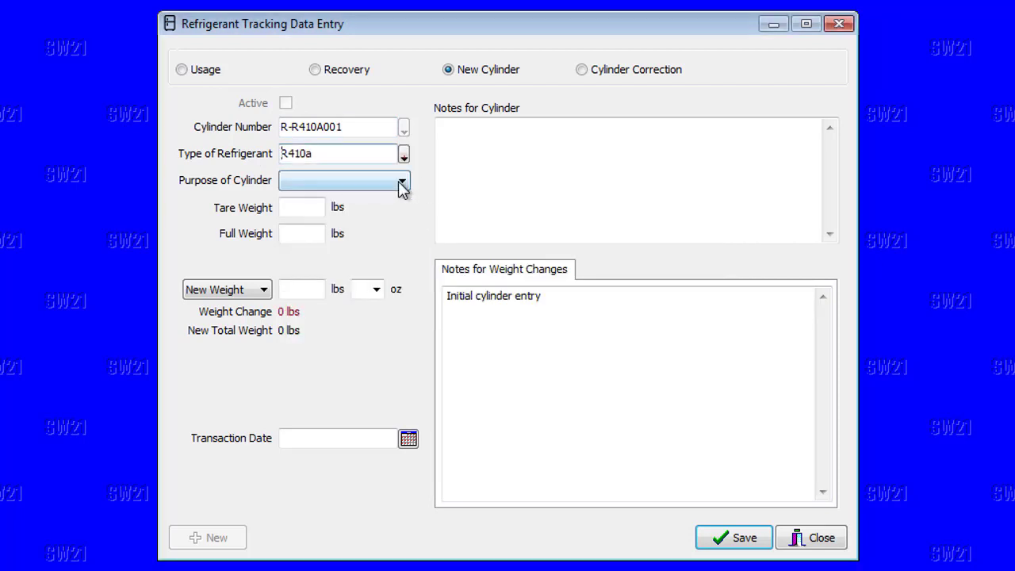
click(402, 184)
click(365, 213)
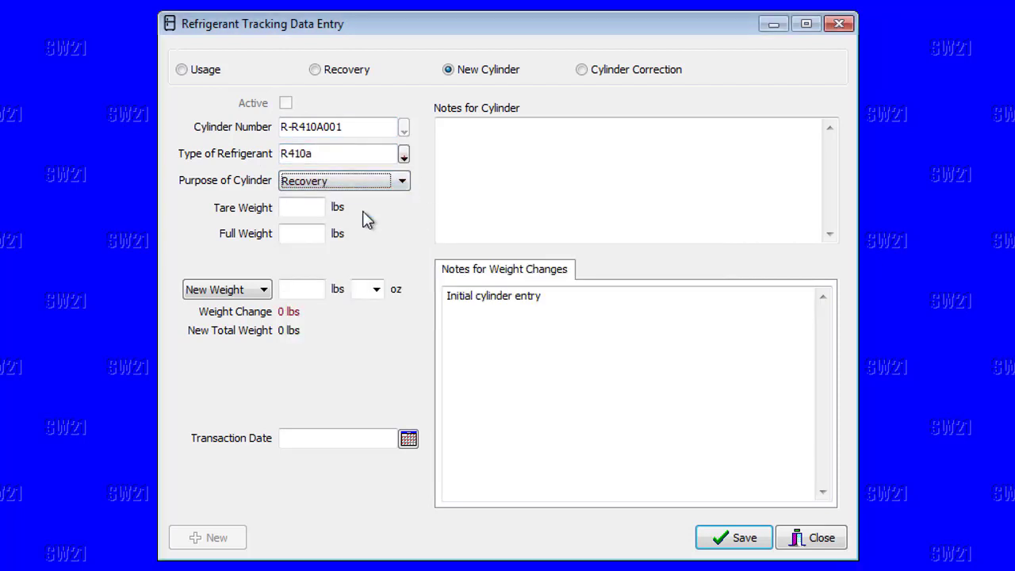
Set the new cylinder's tare weight to 5 lbs and its full weight to 30 lbs
click(302, 204)
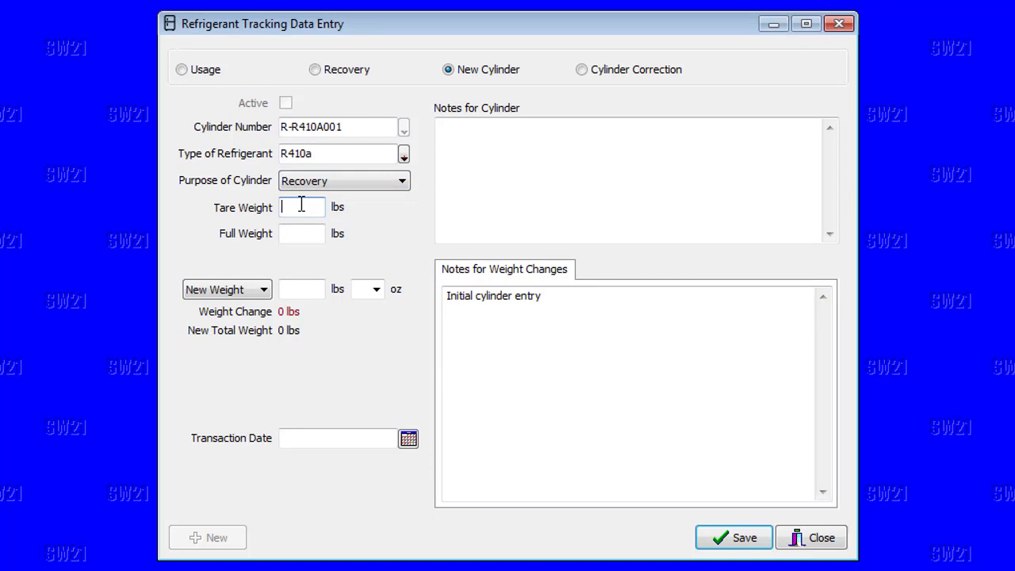
text(5)
click(315, 232)
text(30)
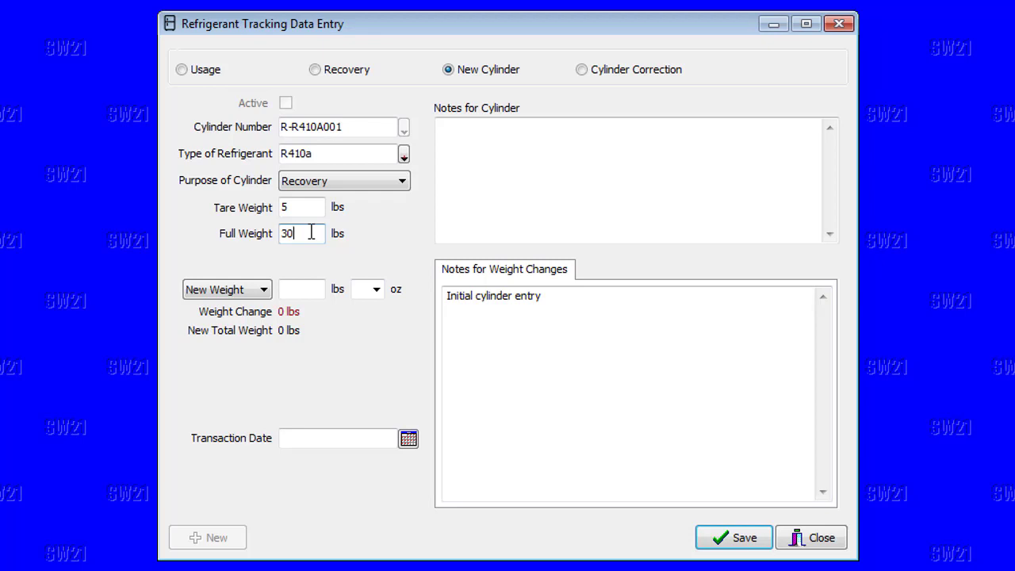
Enter 5 lbs as the cylinder's new weight and 12/1/2018 as the transaction date
click(304, 289)
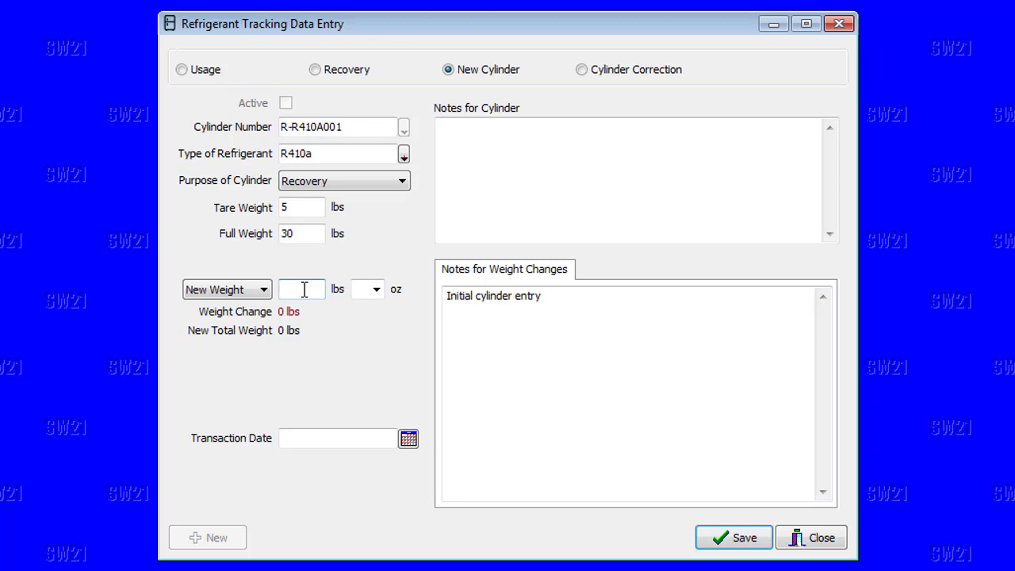
text(5)
key(Tab)
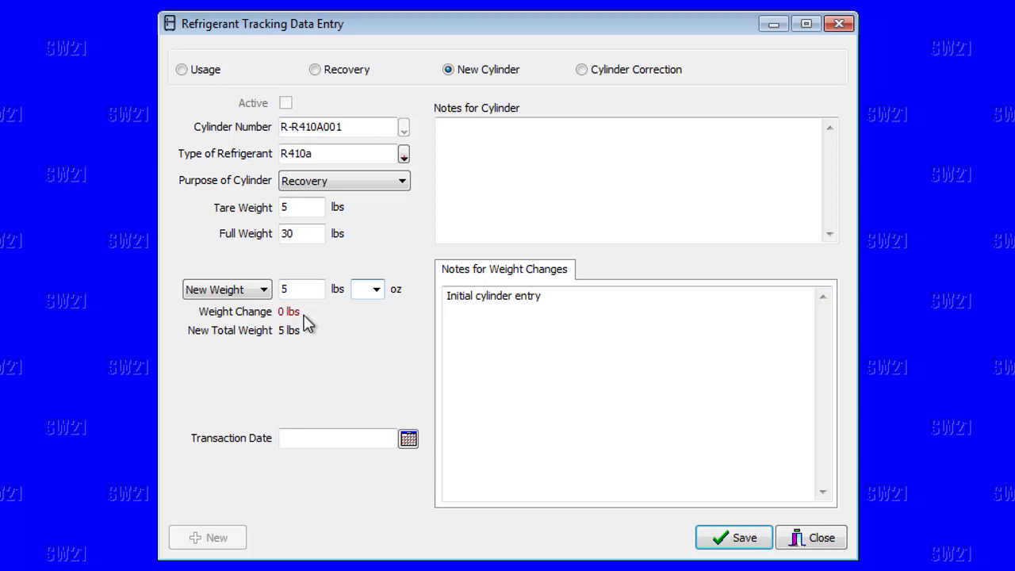
click(408, 440)
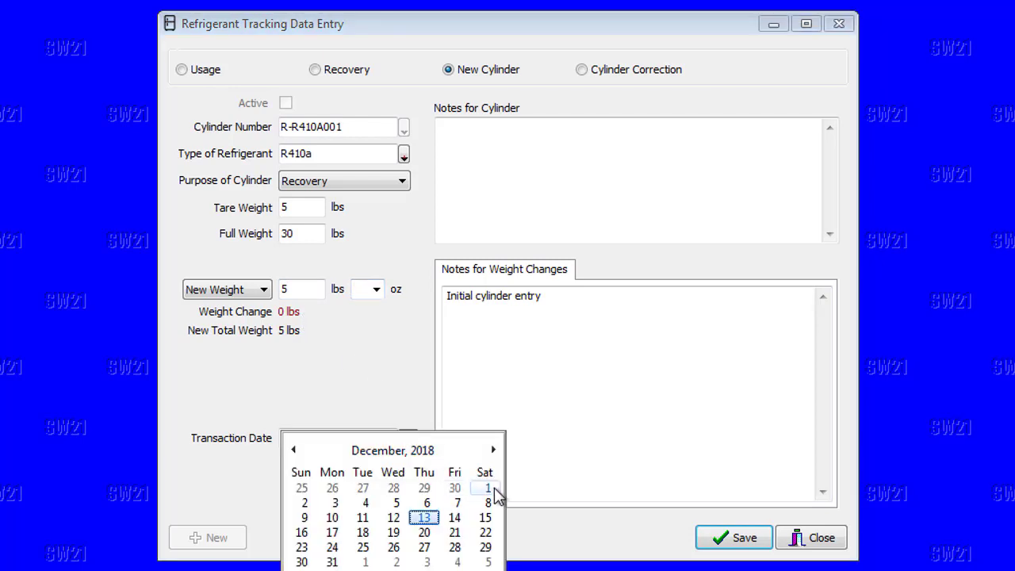
click(489, 489)
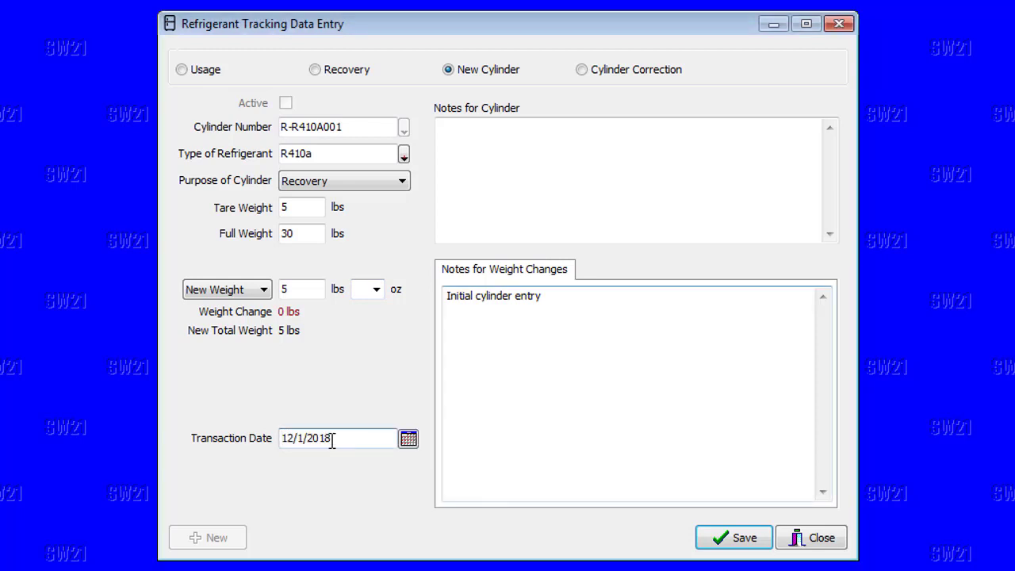
Add the cylinder note "Tank for recovery of R410a", then save and close the new cylinder entry
click(541, 148)
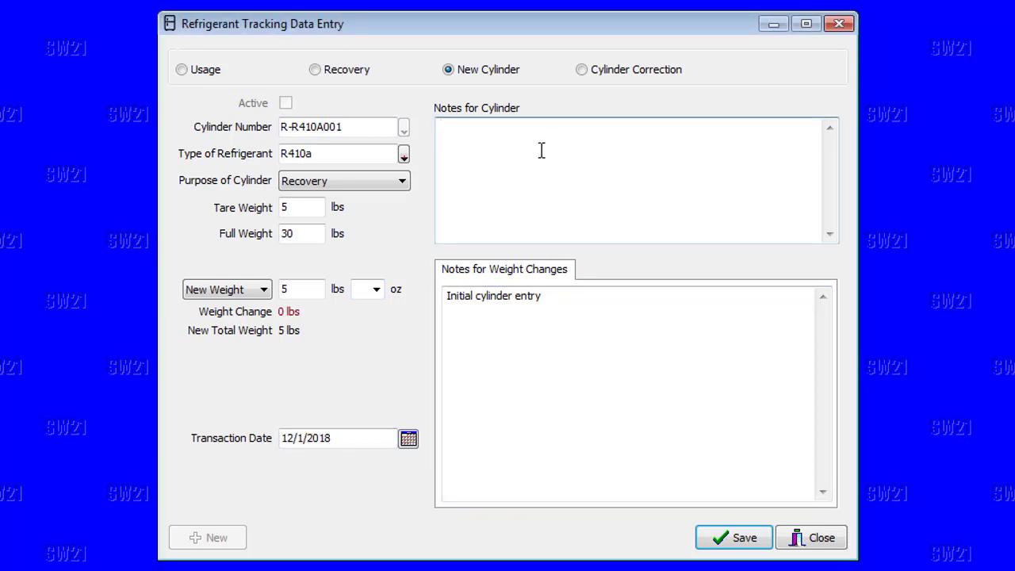
text(Tank for recovery of R410a)
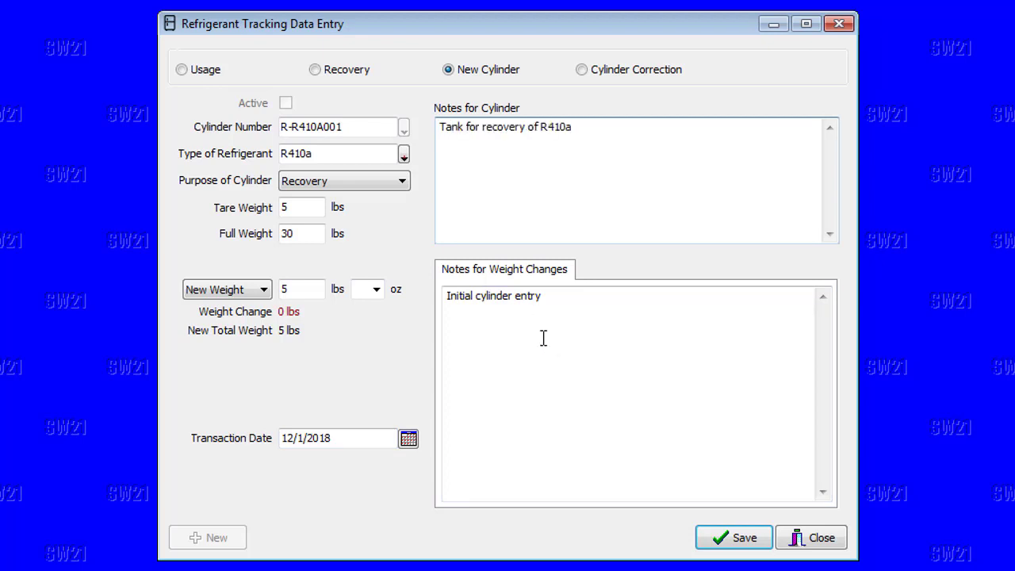
click(729, 543)
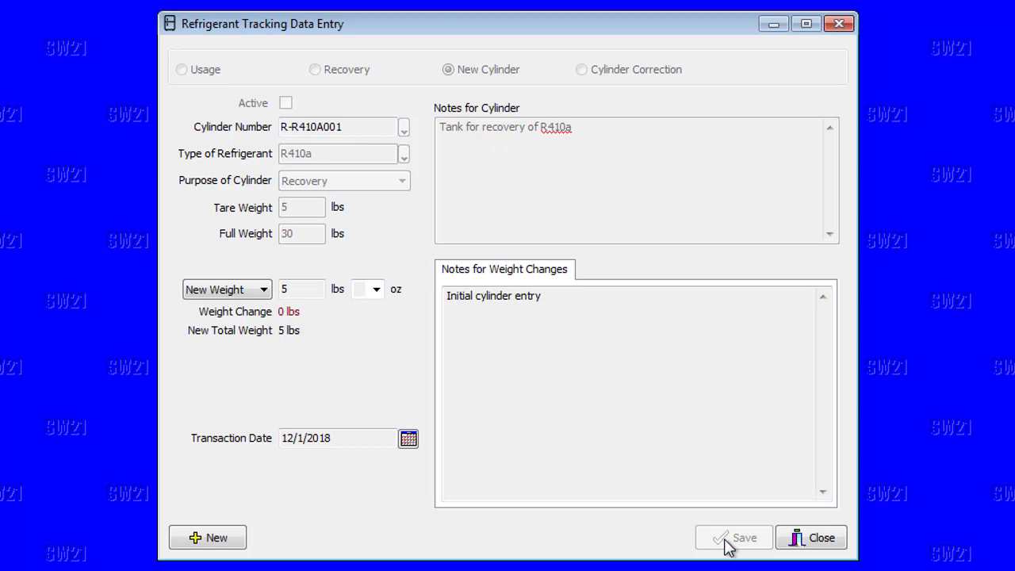
click(817, 539)
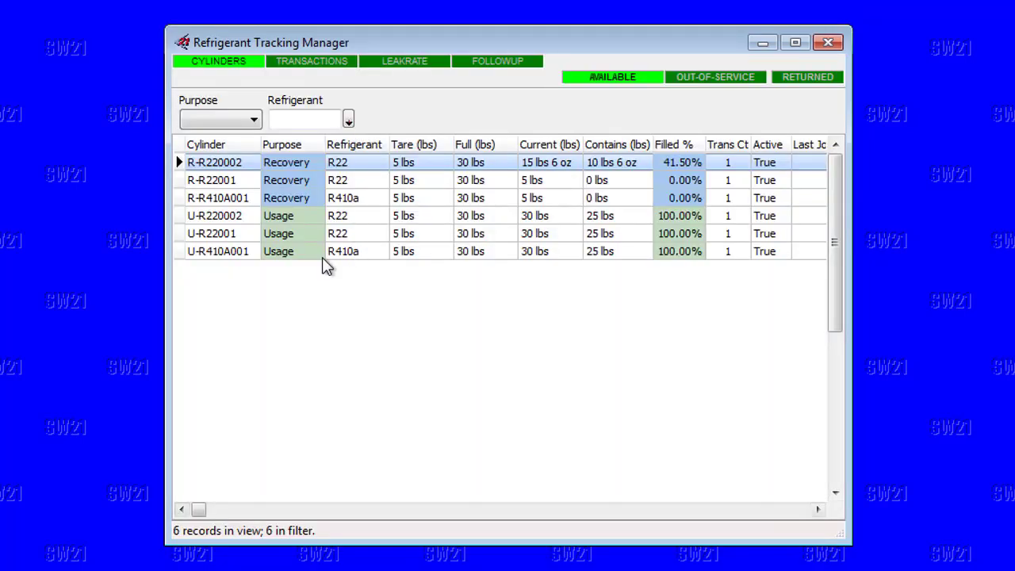
Review the R22 and R410a recovery and usage cylinders in the available cylinders list
click(367, 182)
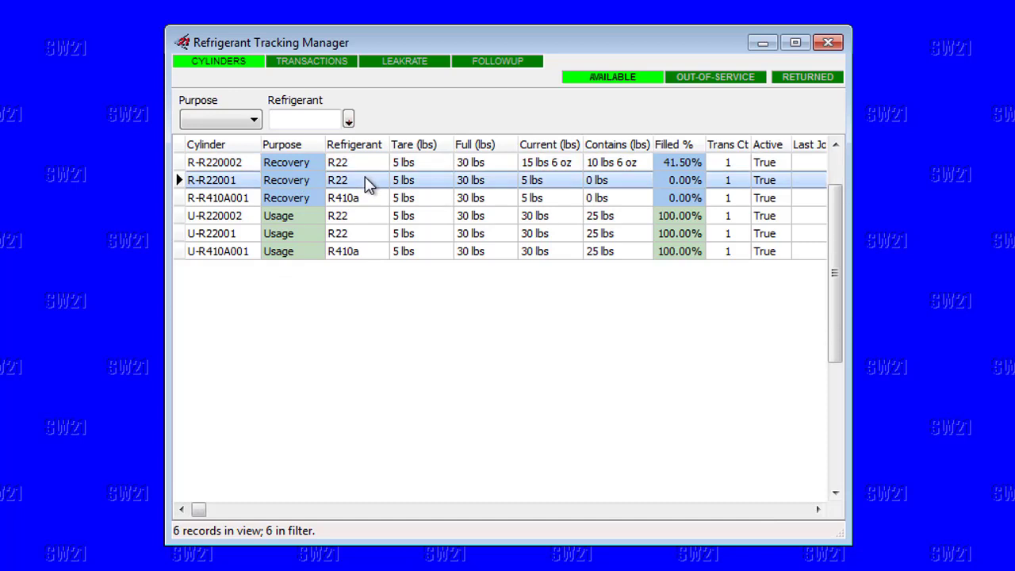
click(369, 198)
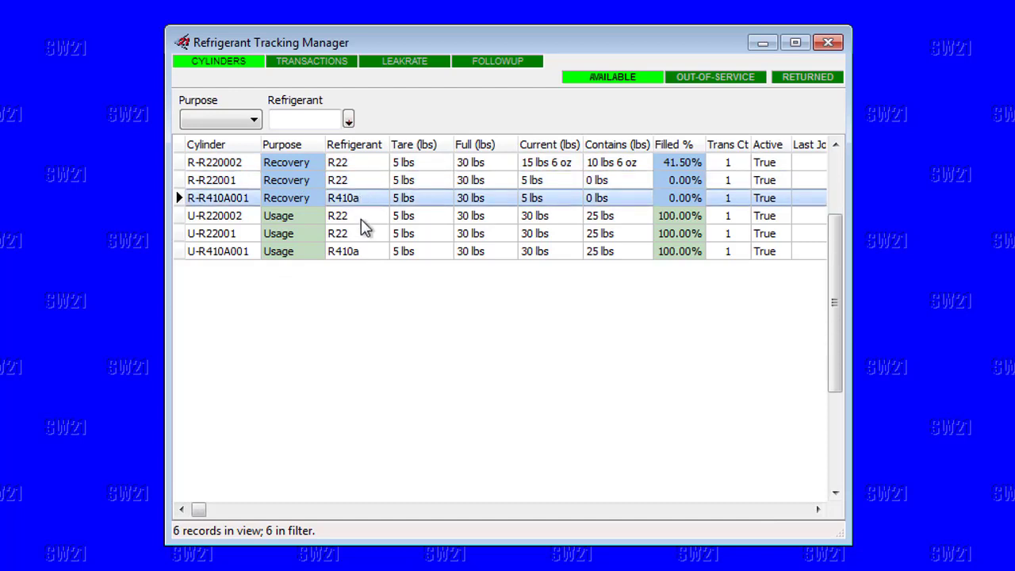
click(366, 218)
click(382, 236)
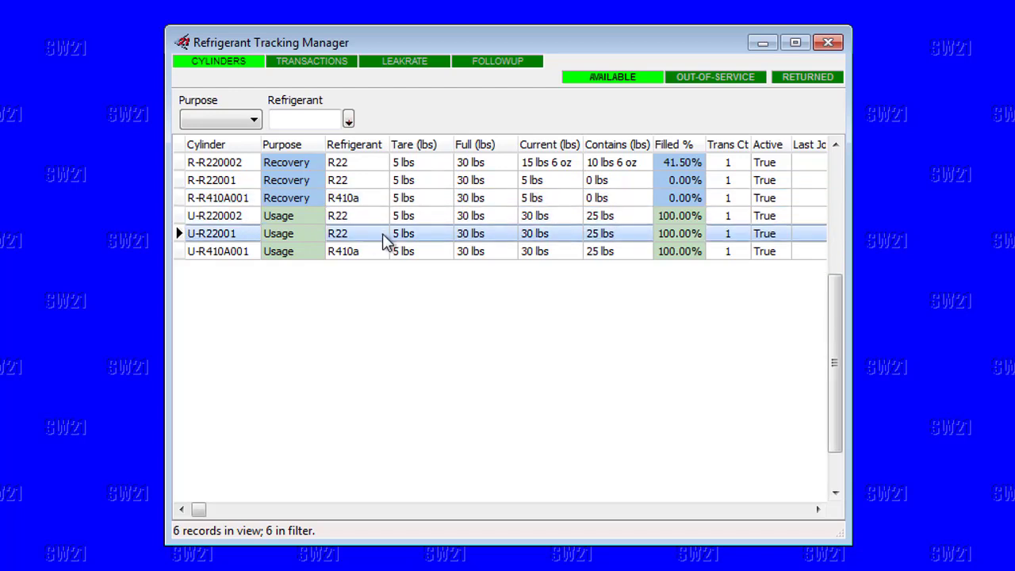
click(362, 250)
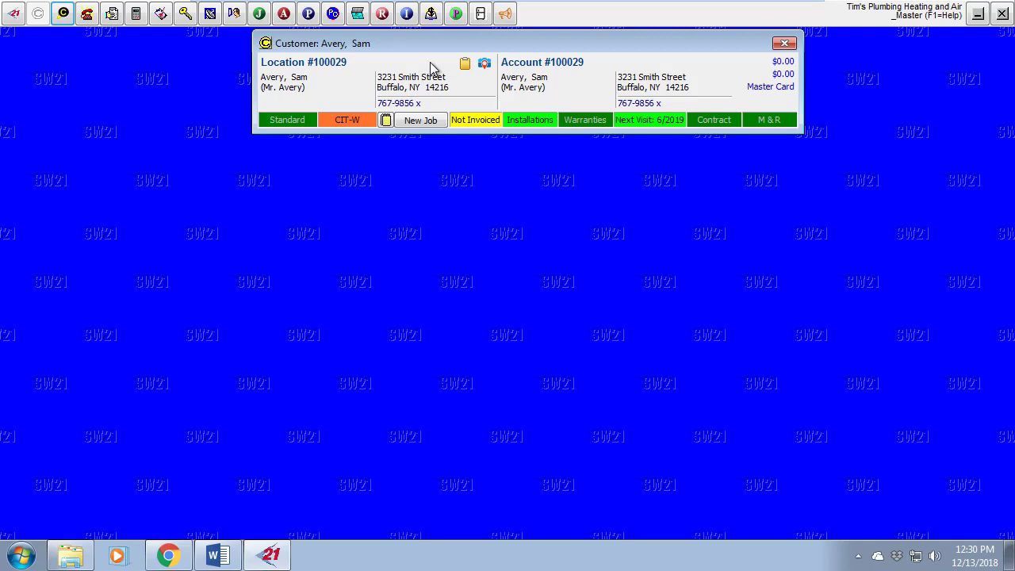
Open the customer's uninvoiced 12/04/2018 INAC/R job, view its refrigerant entry options, and close the job
click(474, 123)
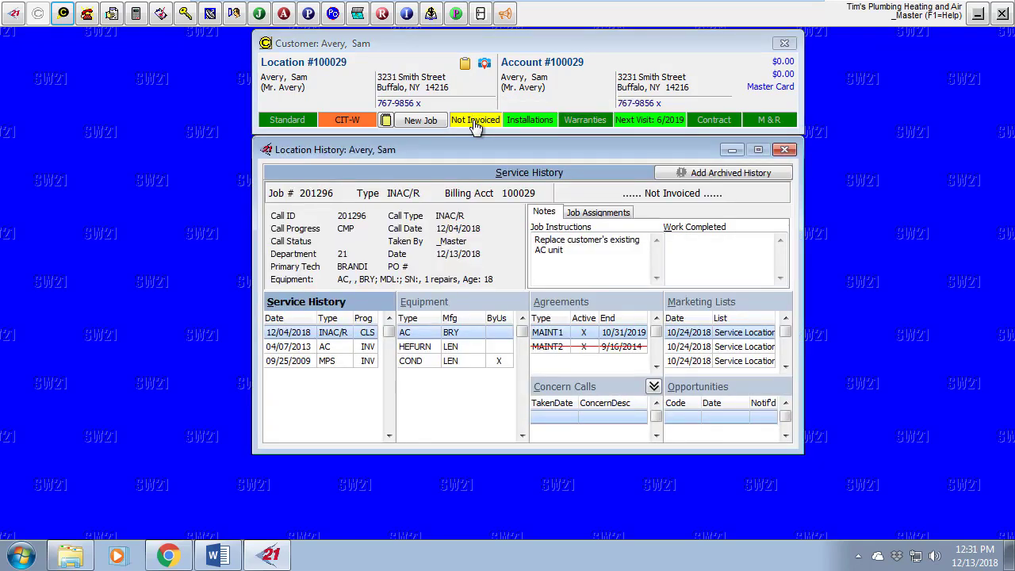
double_click(341, 337)
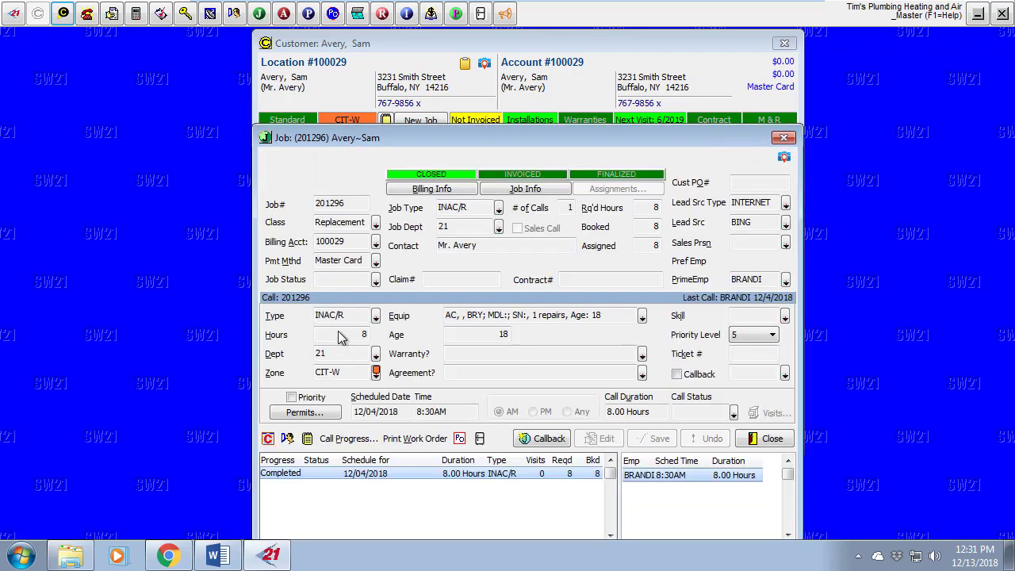
drag(471, 138, 476, 103)
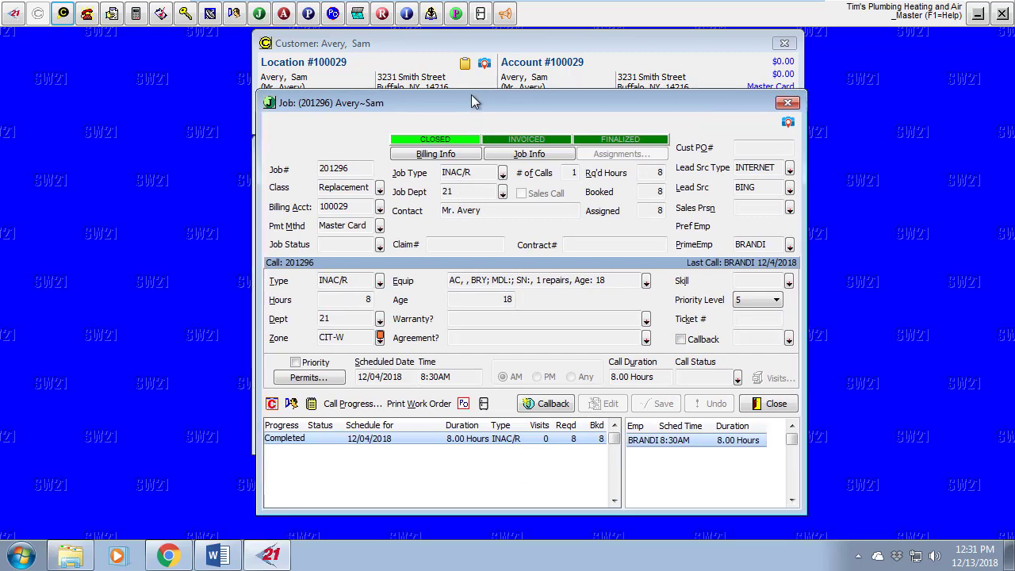
click(485, 405)
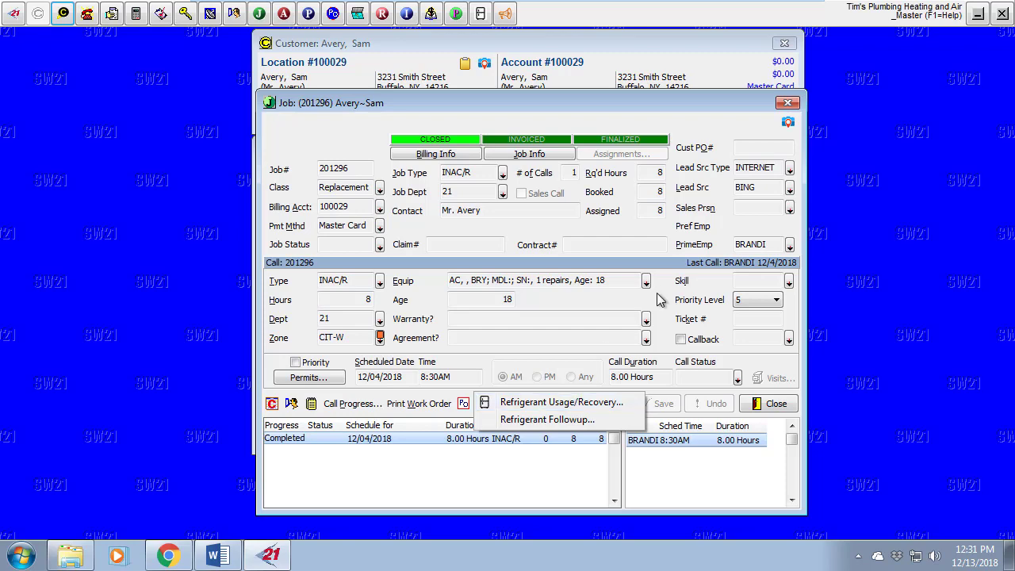
click(759, 407)
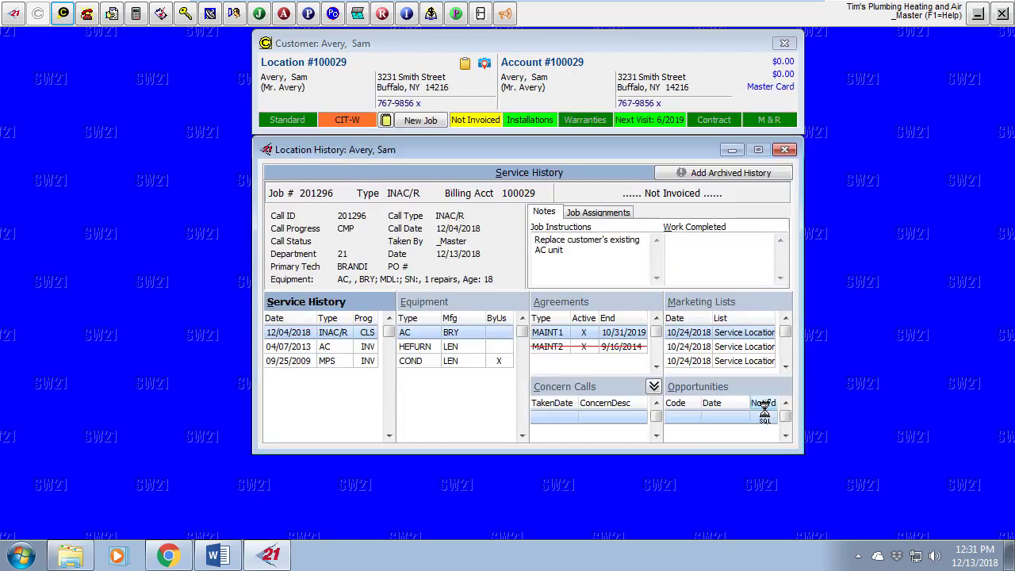
Open the invoice for the 12/04/2018 INAC/R job and start a Refrigerant Recovery entry from it
double_click(366, 332)
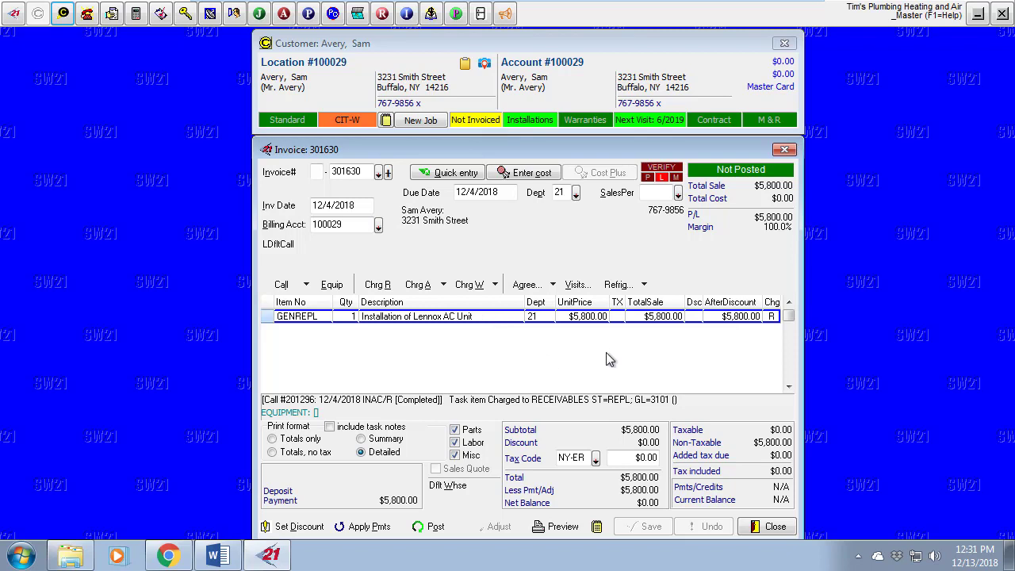
click(645, 285)
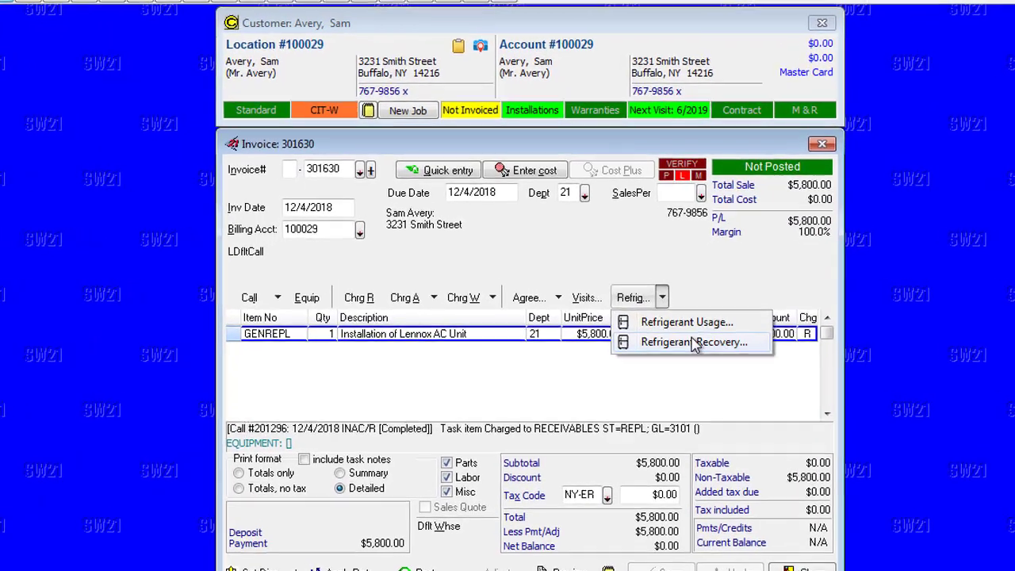
click(665, 325)
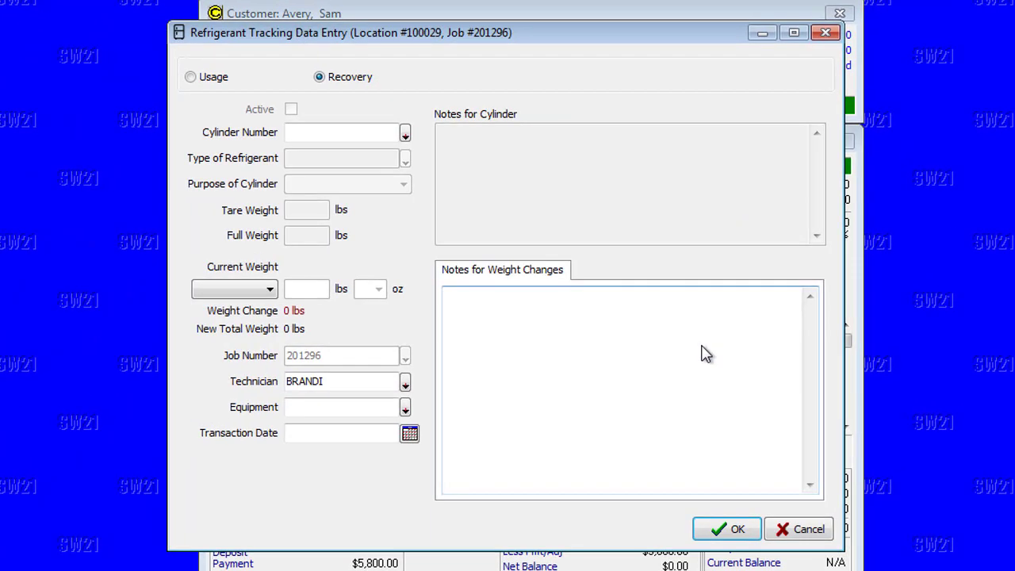
Select recovery cylinder R-R220002 and enter 9 lbs 8 oz as the recovered refrigerant weight
click(406, 134)
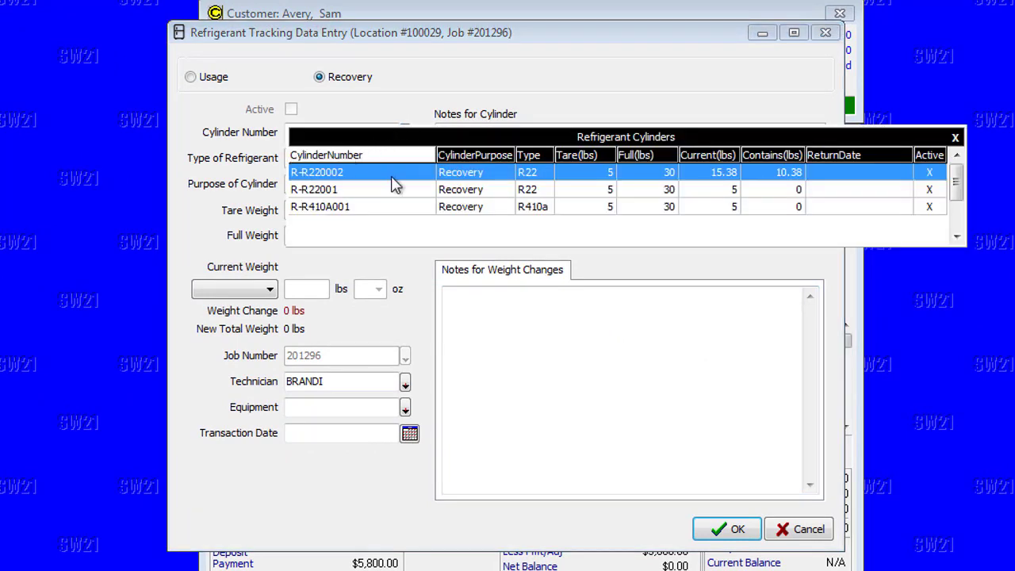
click(495, 176)
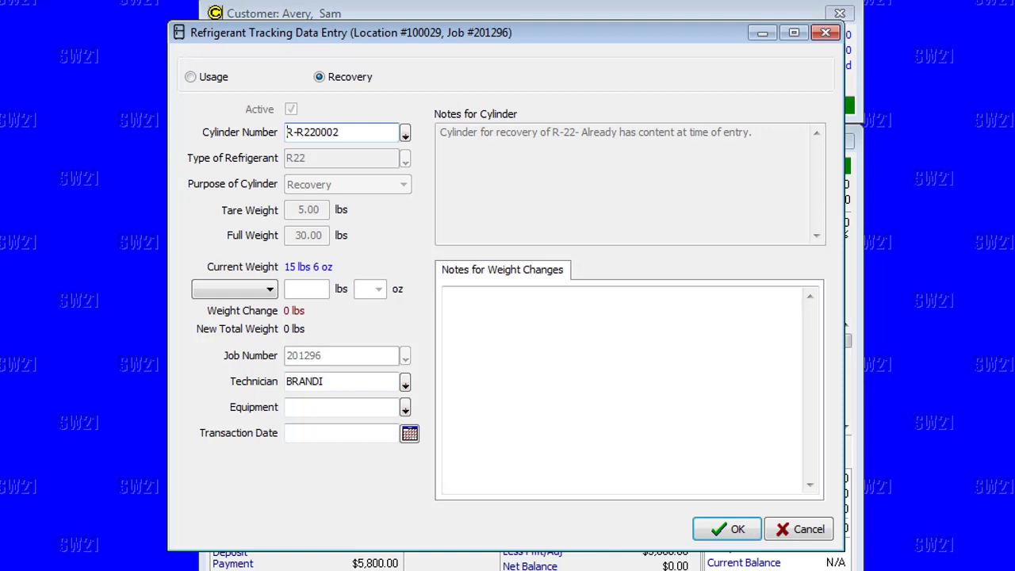
click(271, 291)
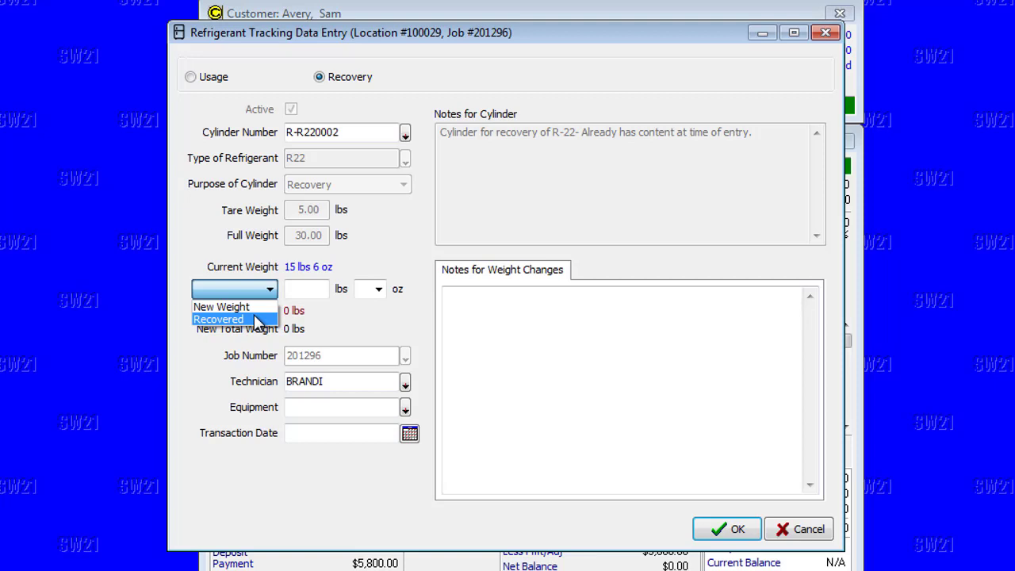
click(259, 320)
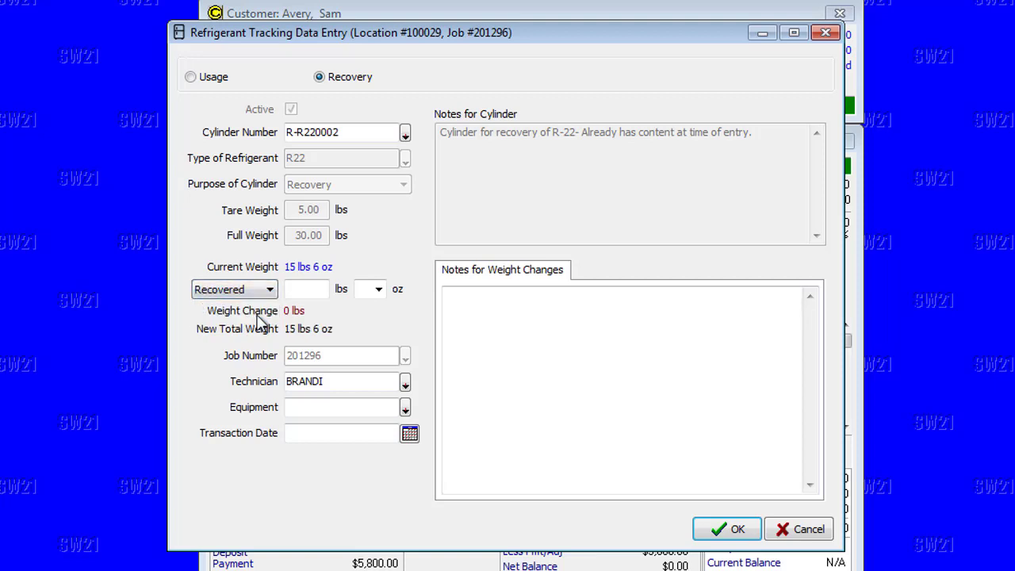
click(307, 289)
text(9)
click(378, 289)
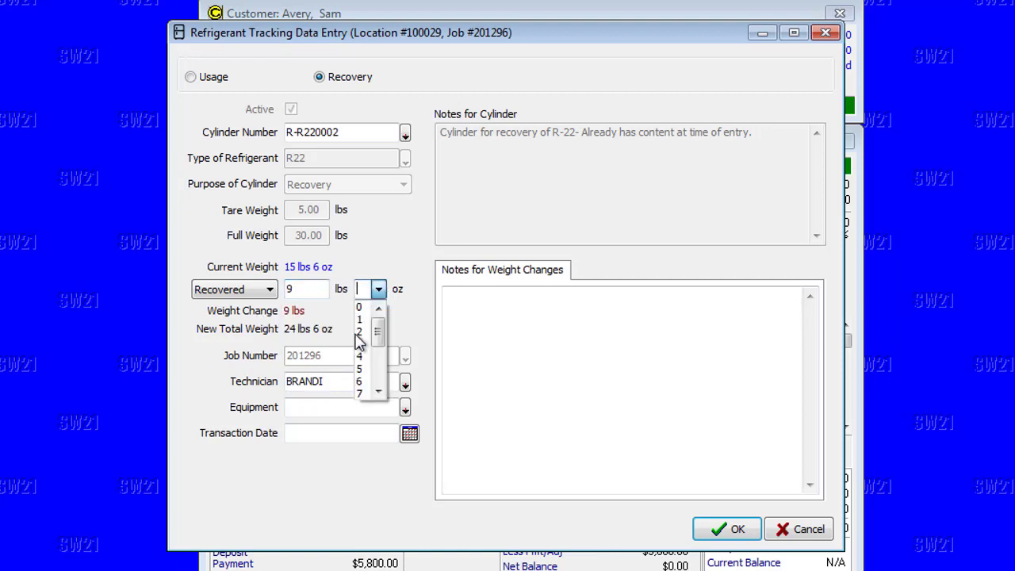
click(375, 392)
click(363, 391)
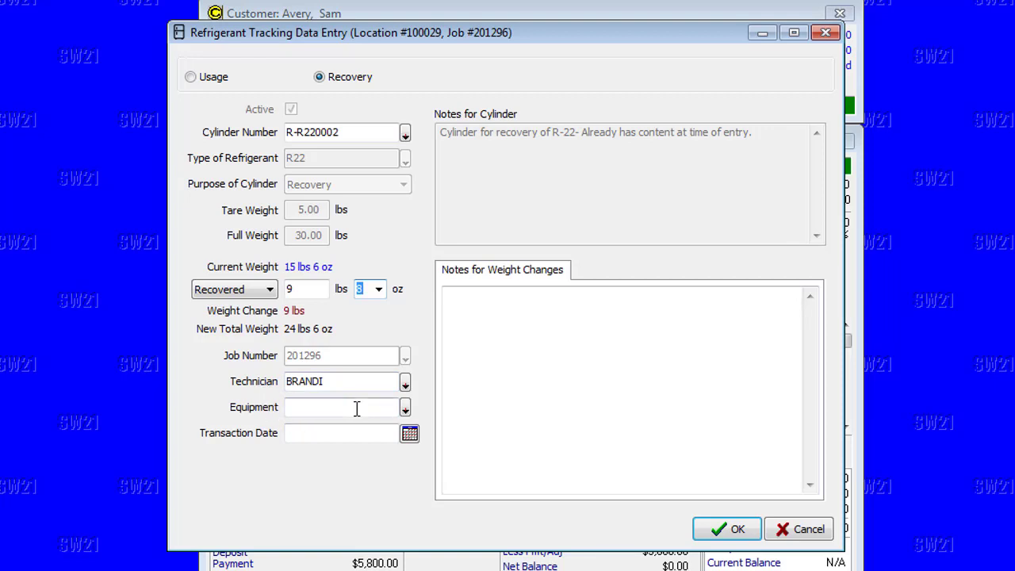
Assign the recovery to the BRY 189BNV AC unit with transaction date 12/4/2018, and save the entry
click(405, 407)
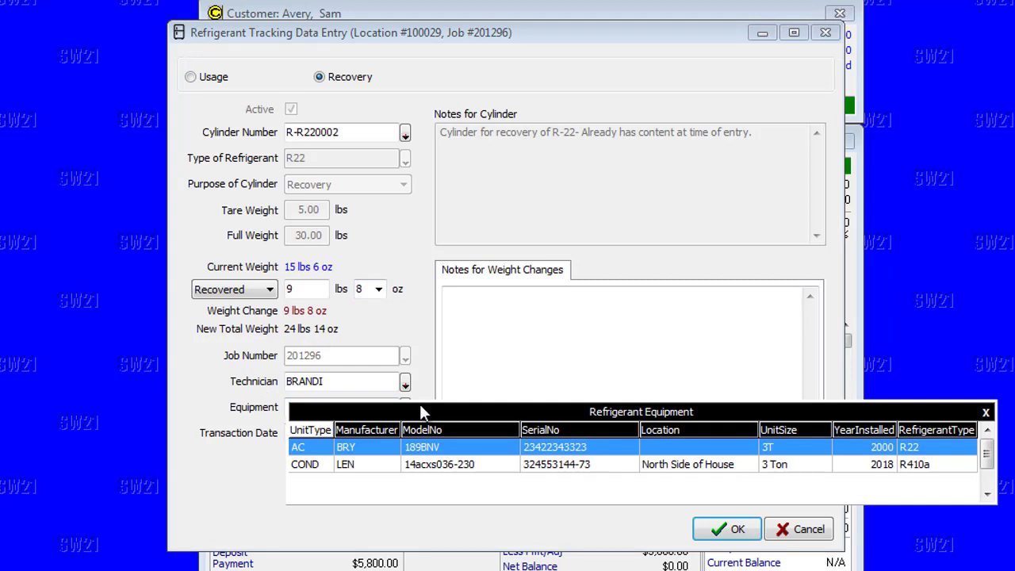
click(387, 451)
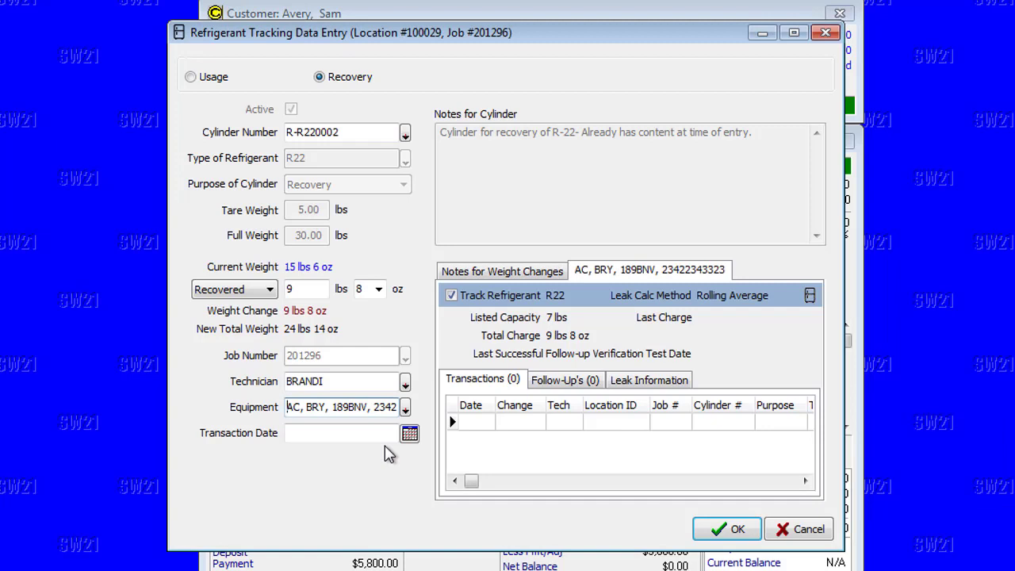
click(410, 434)
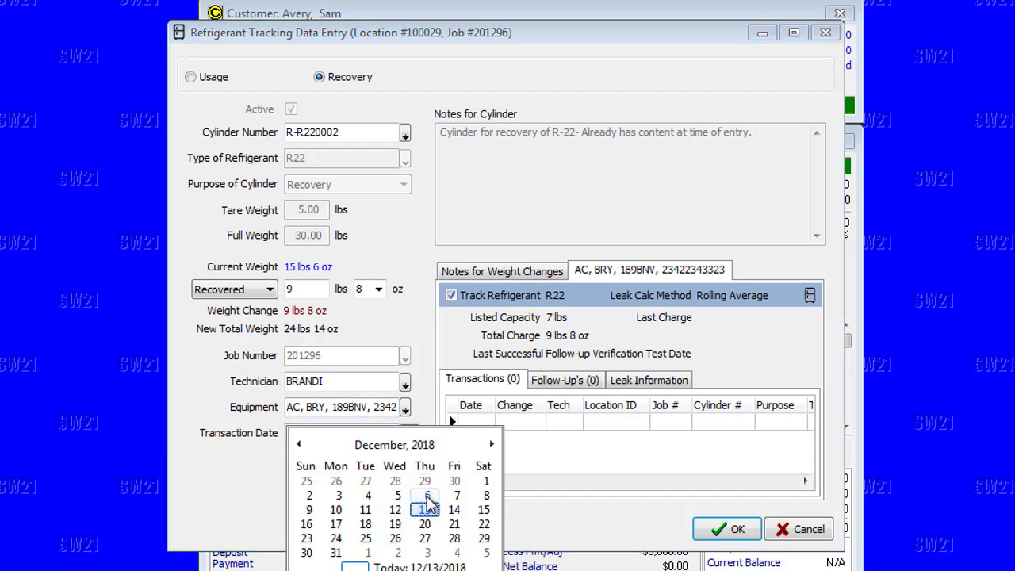
click(368, 498)
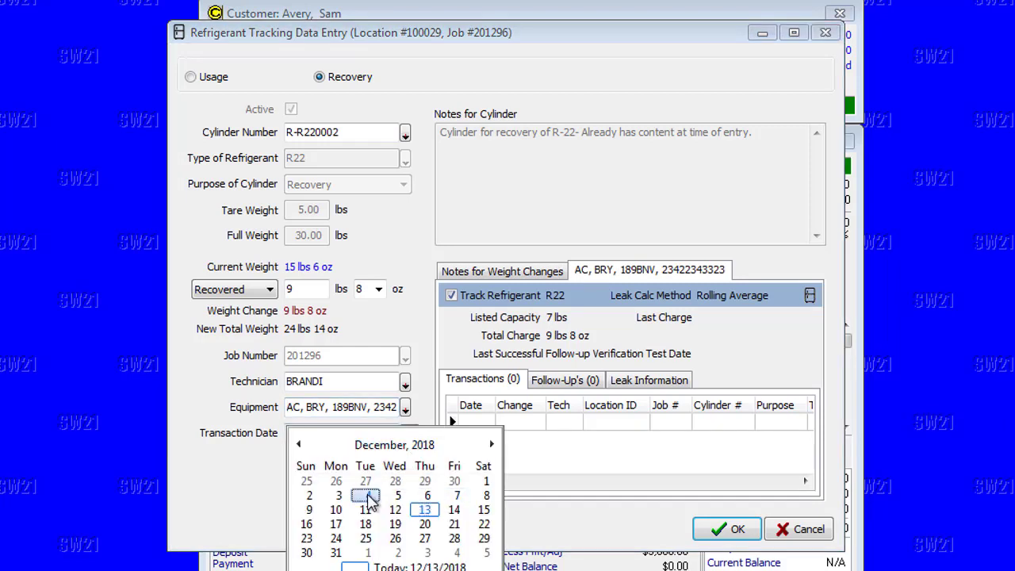
click(738, 532)
click(484, 322)
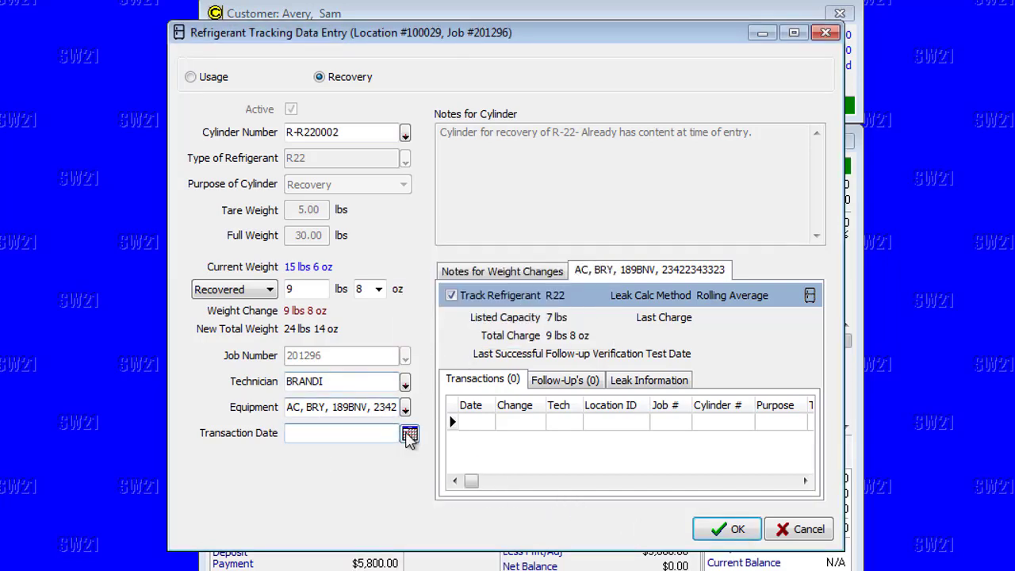
click(409, 433)
click(367, 496)
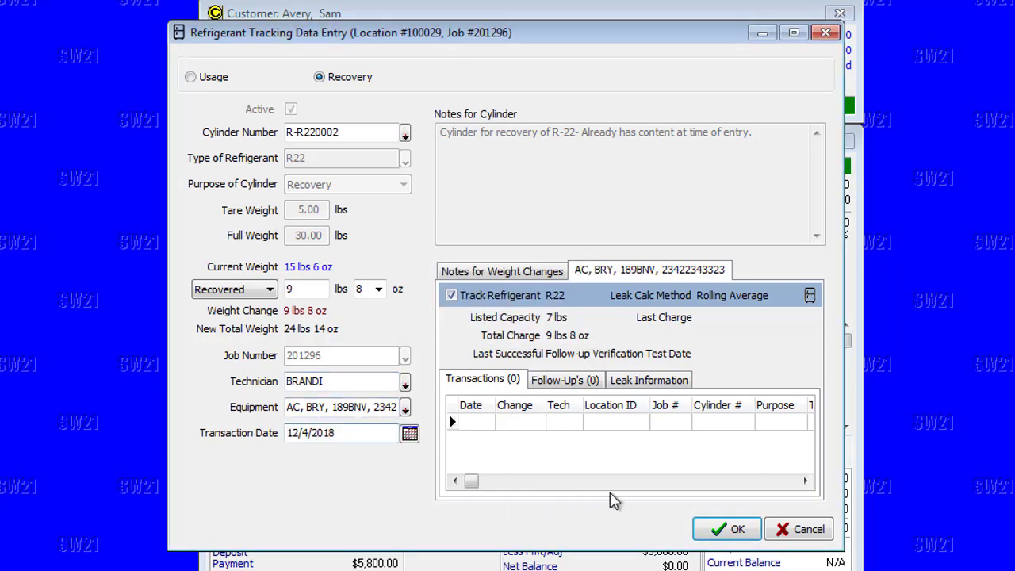
click(720, 533)
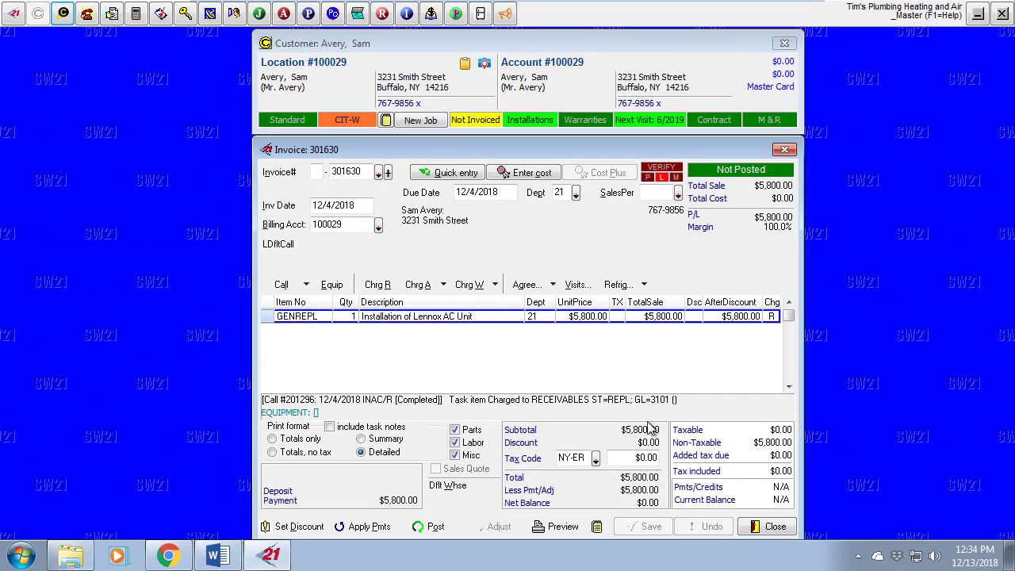
Mark the old BRY AC unit as out of service in the customer's equipment list, then save and close the list
click(527, 123)
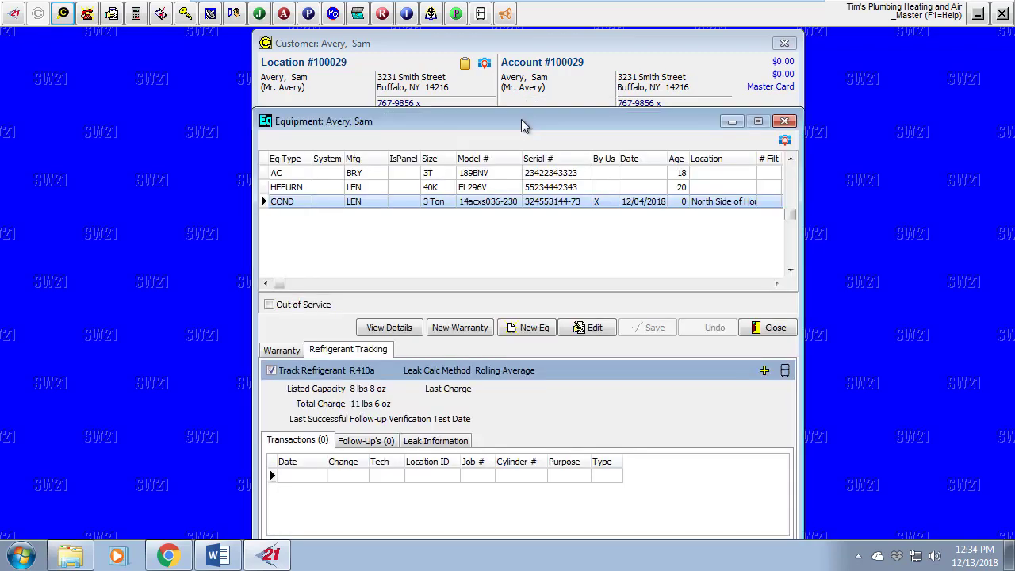
click(463, 177)
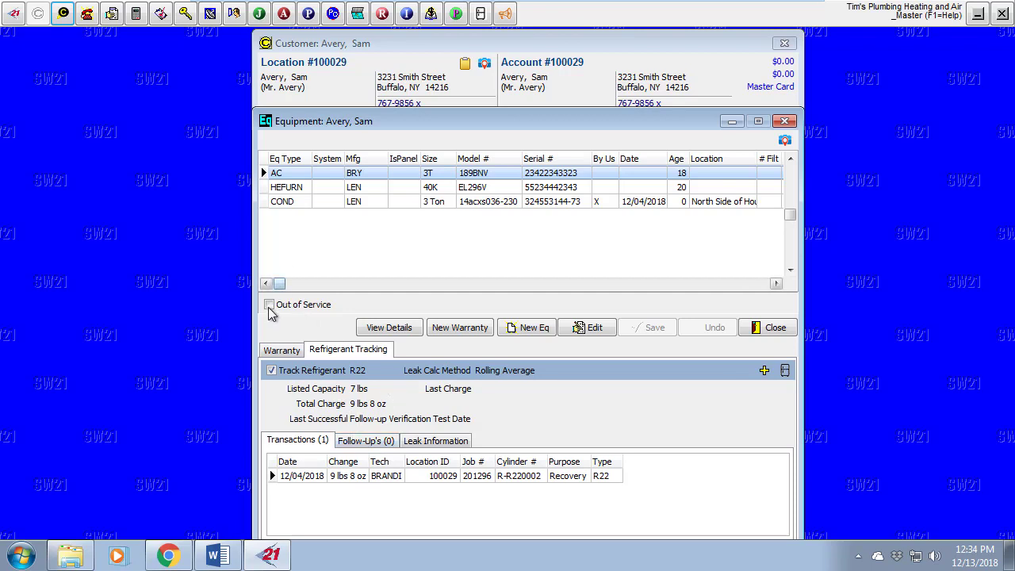
click(612, 329)
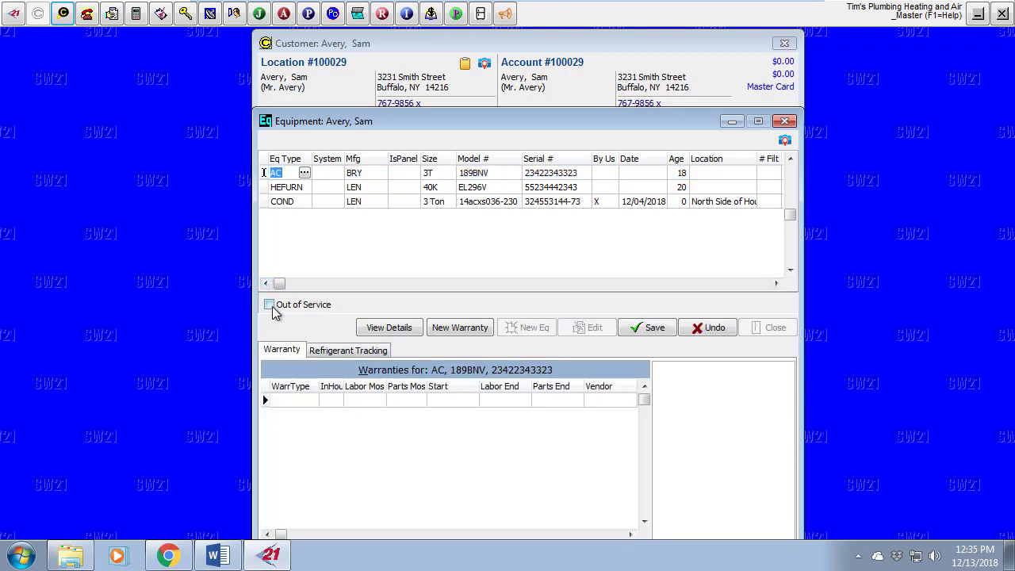
click(270, 305)
click(644, 330)
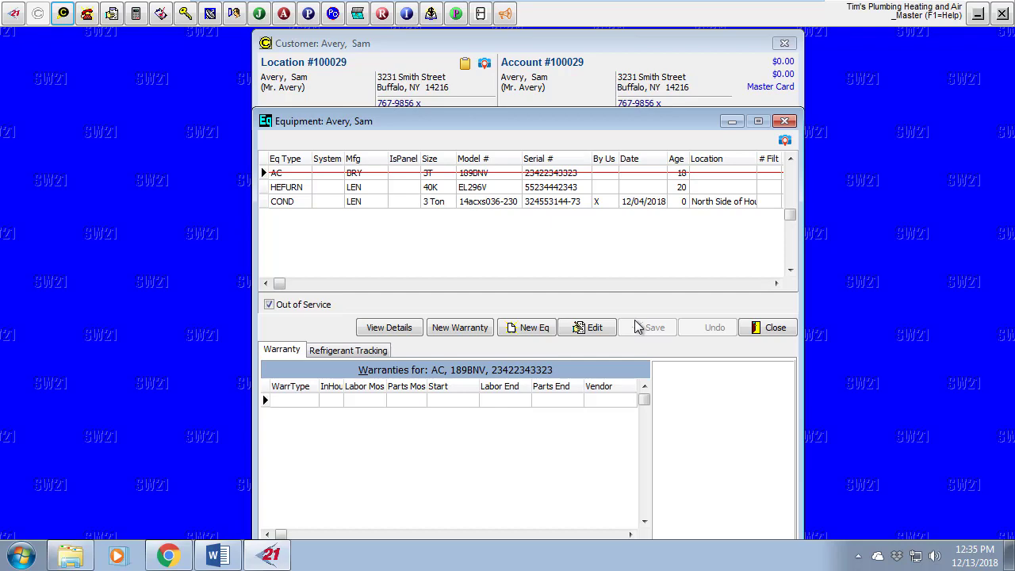
click(767, 329)
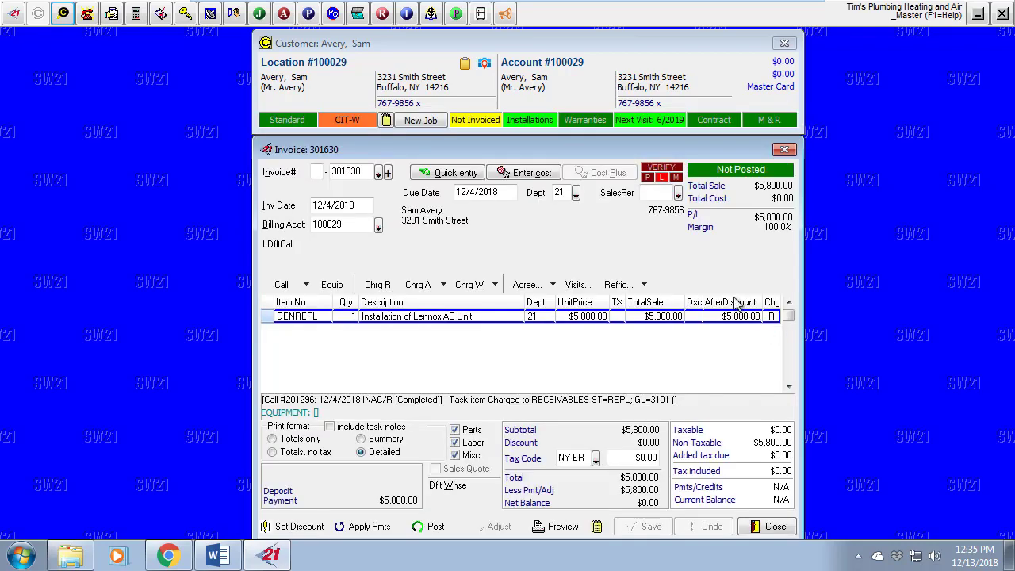
Start a Refrigerant Usage entry from the invoice and select cylinder U-R410A001
click(647, 288)
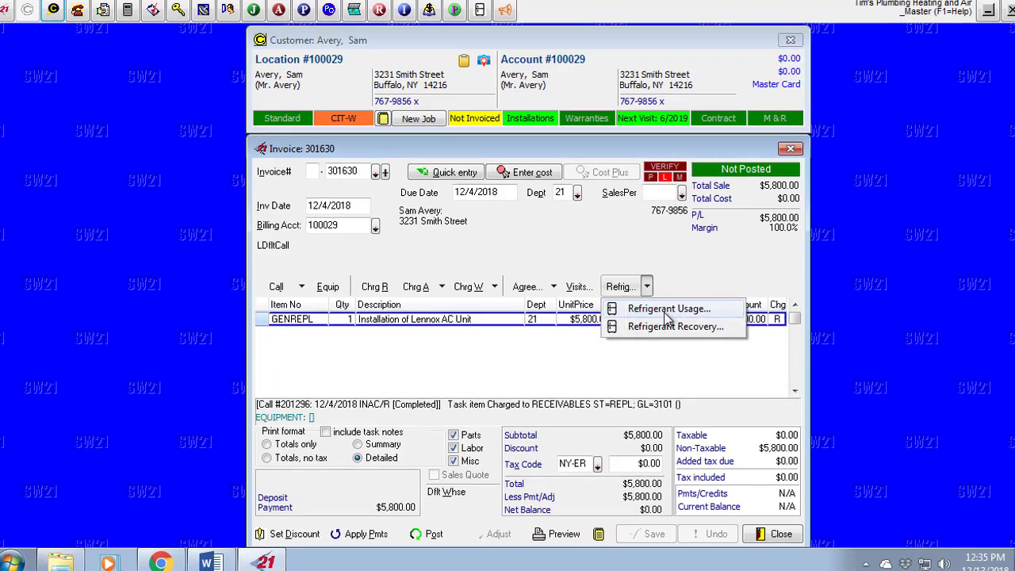
click(665, 310)
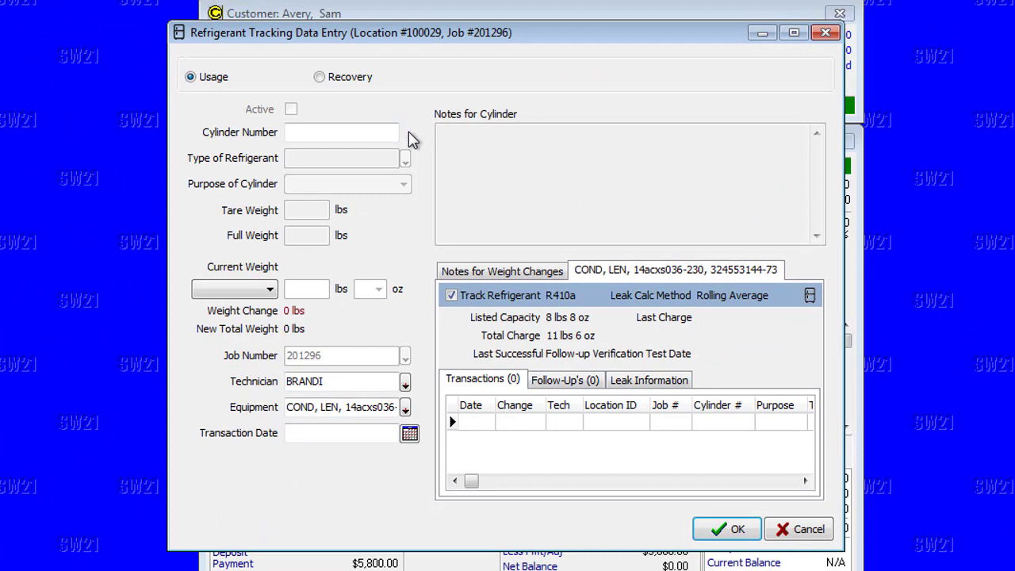
click(406, 135)
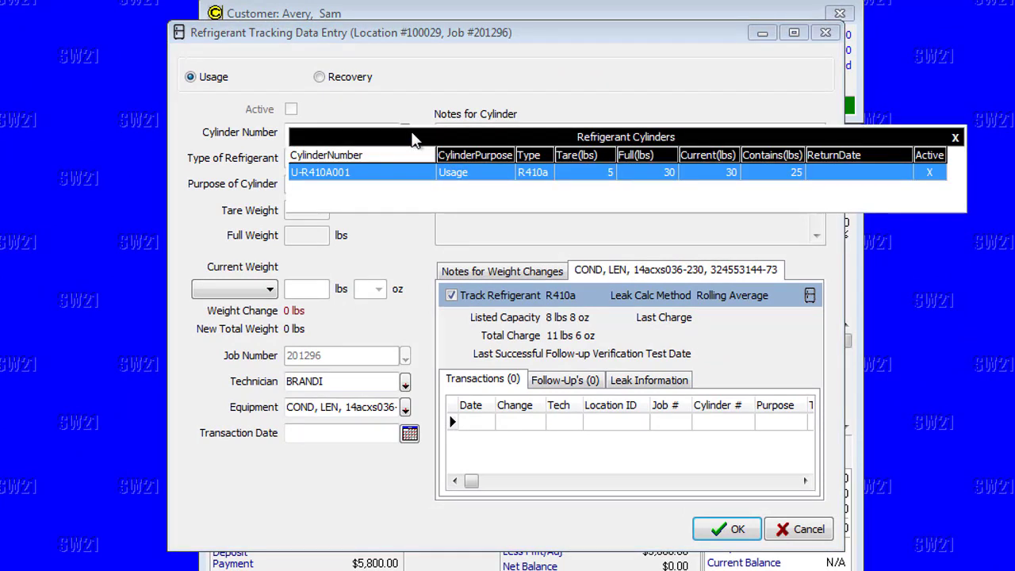
click(414, 176)
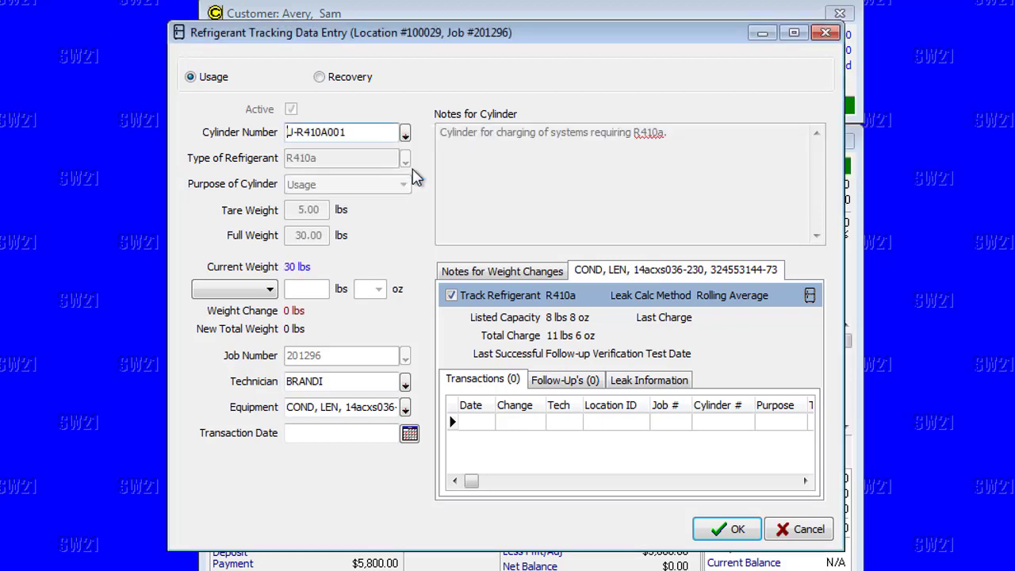
Enter 11 lbs 6 oz as the refrigerant weight used from the cylinder
click(272, 290)
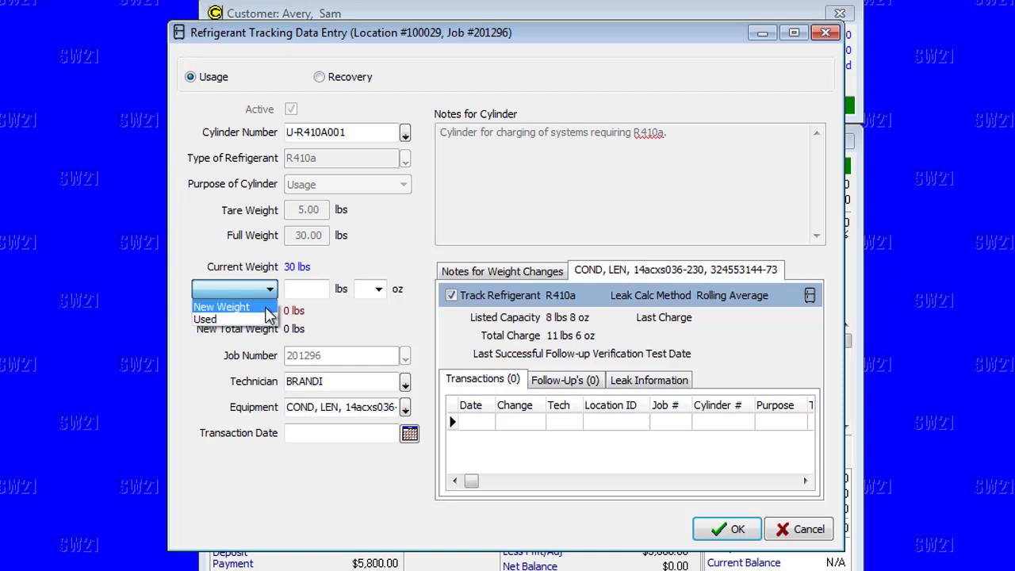
click(266, 319)
click(313, 289)
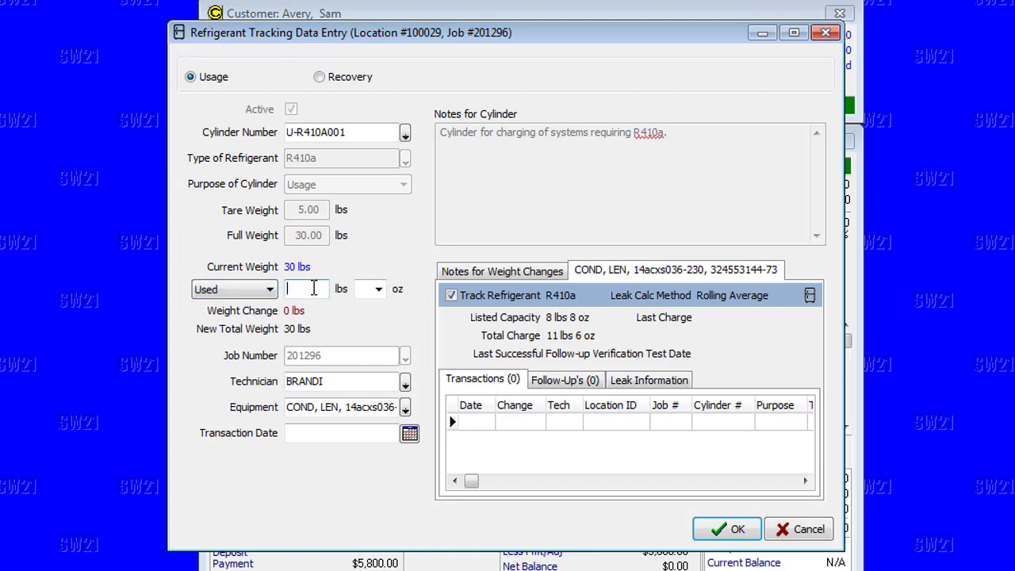
text(11)
click(378, 289)
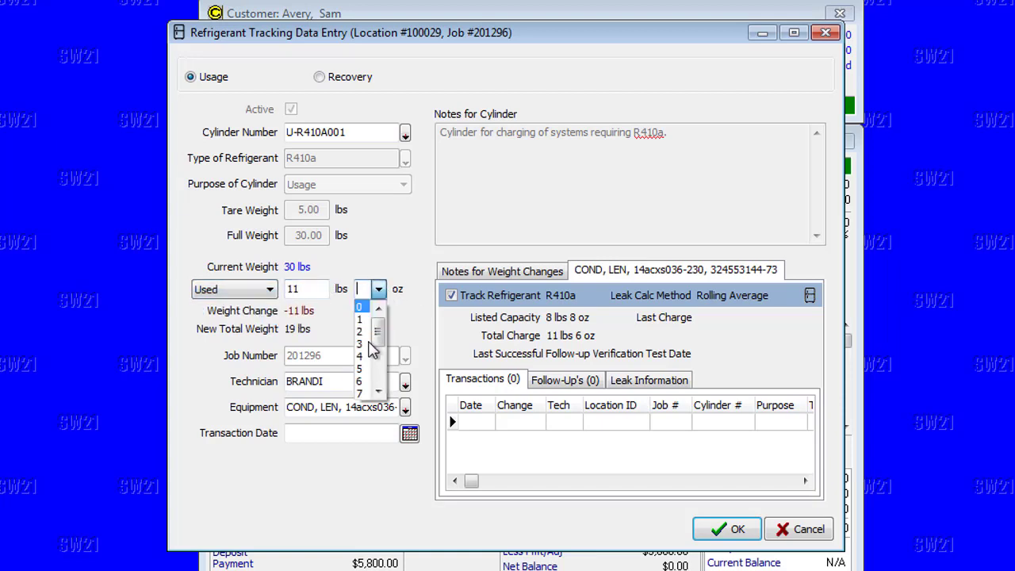
click(361, 381)
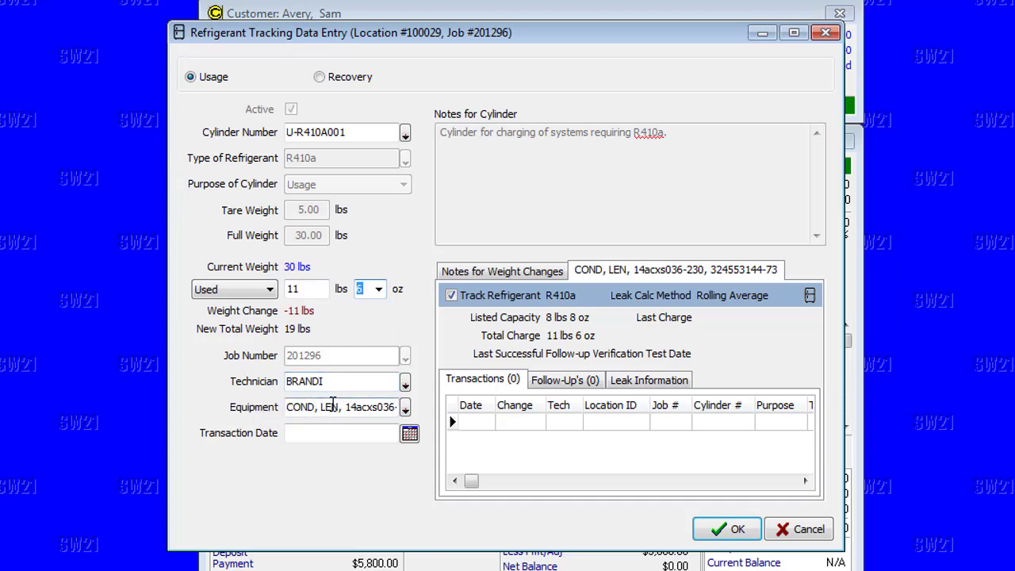
Set the usage transaction date to 12/4/2018 and save the entry
click(361, 436)
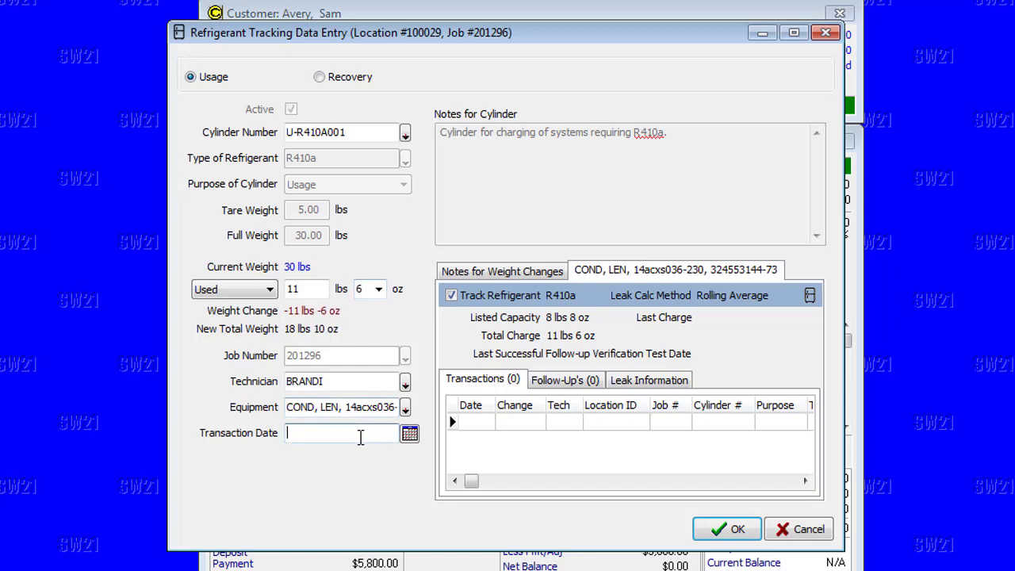
text(12/4)
key(Tab)
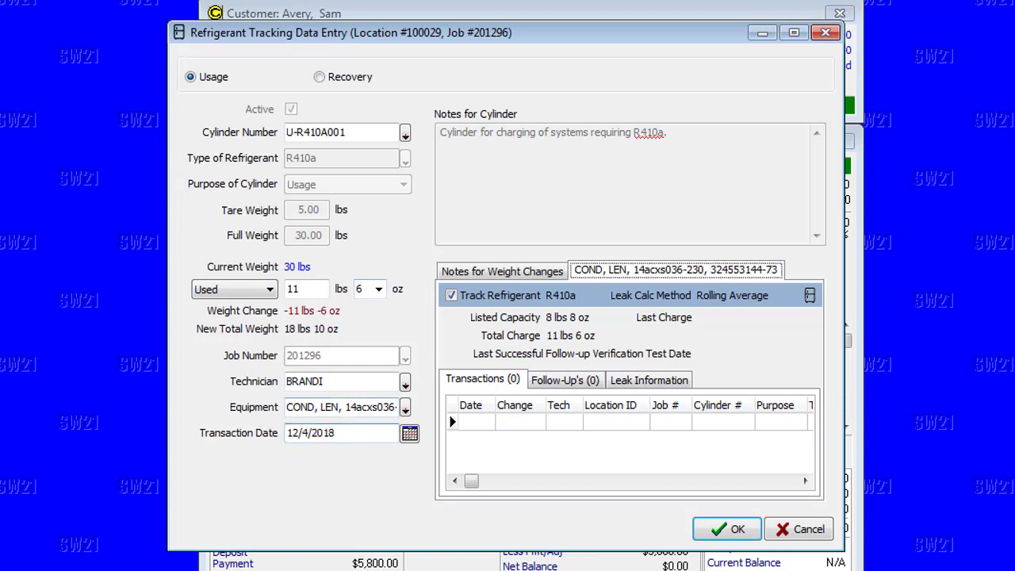
click(724, 529)
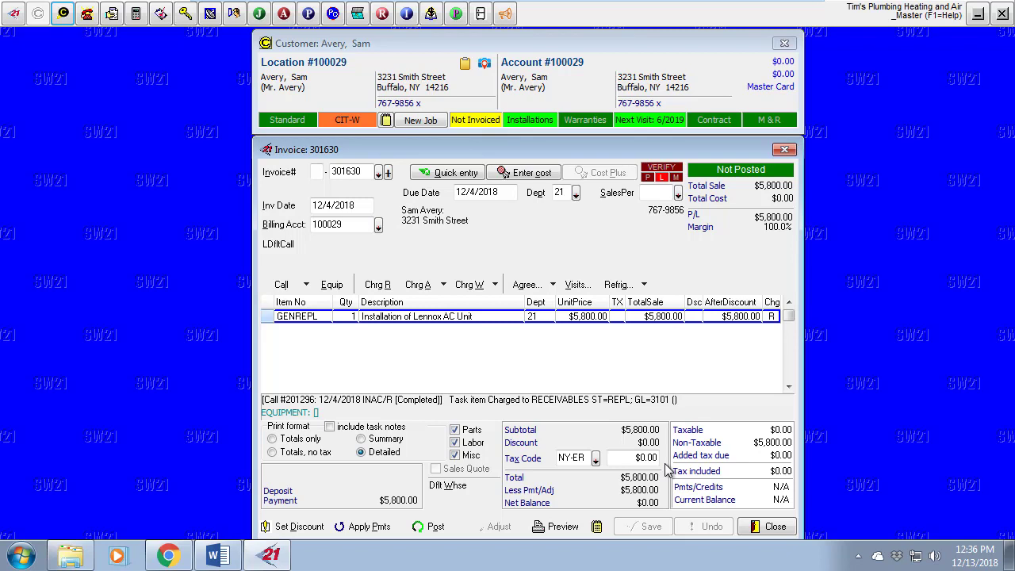
Open the customer's equipment list and view the refrigerant tracking details of the LEN COND unit
click(560, 135)
click(563, 121)
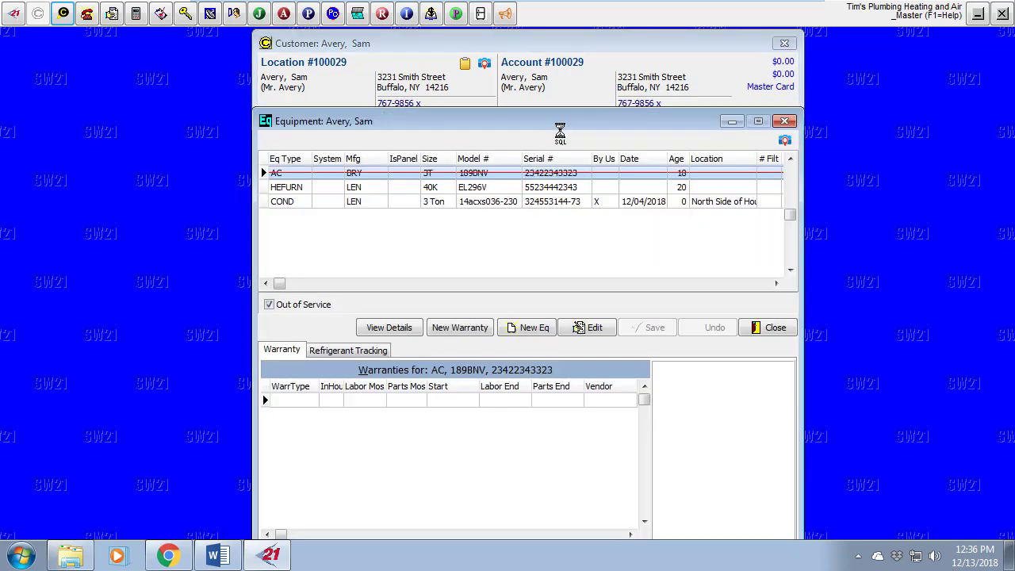
click(381, 203)
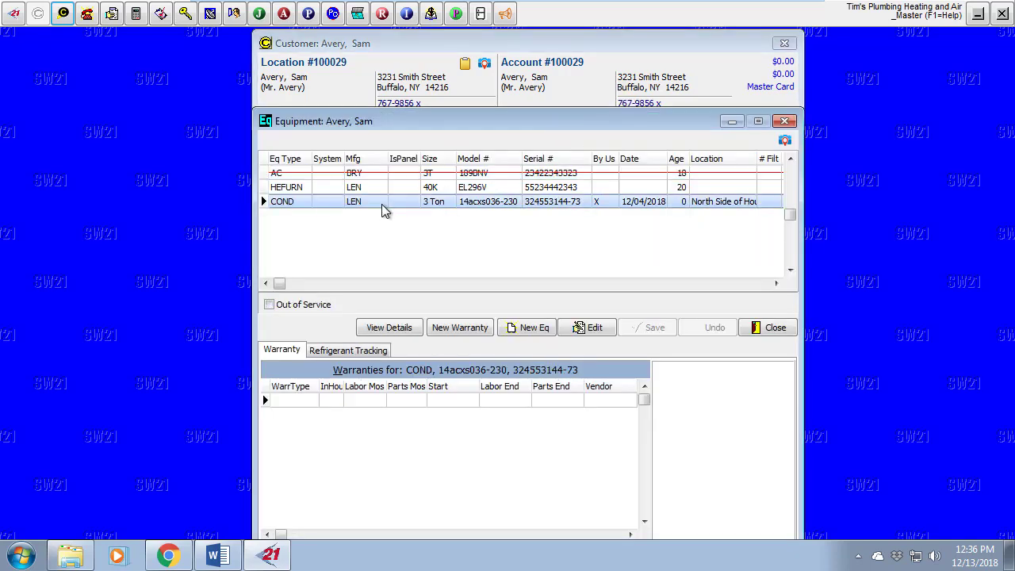
click(373, 349)
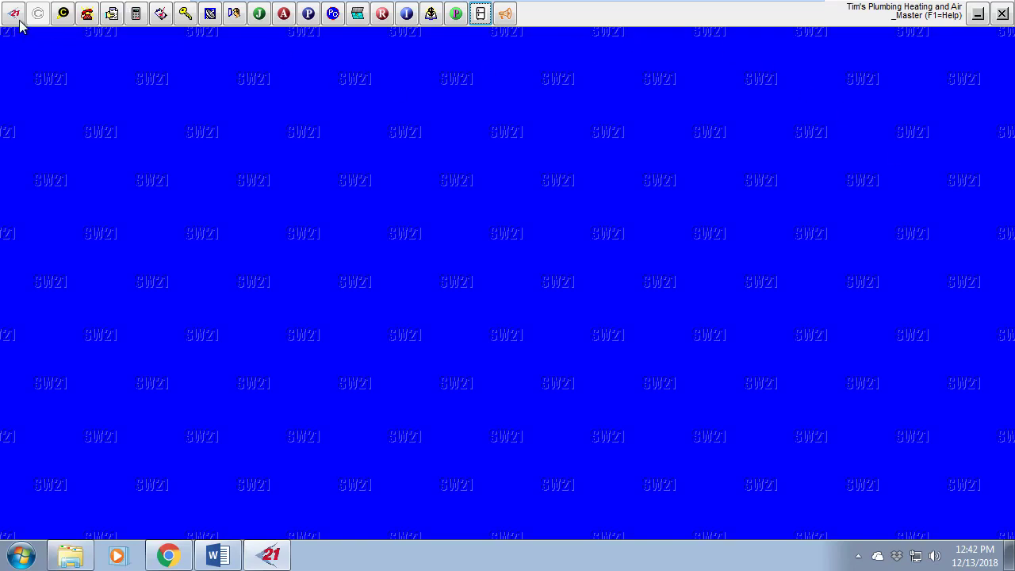
Open the Refrigerant Tracking Manager and filter the cylinder list to purpose Recovery and refrigerant R22
click(481, 15)
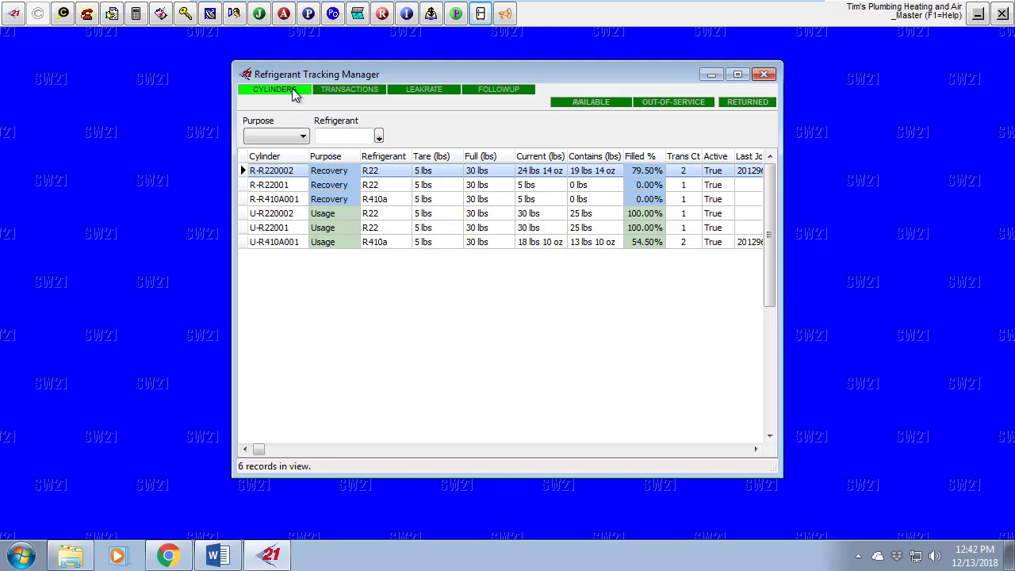
click(303, 137)
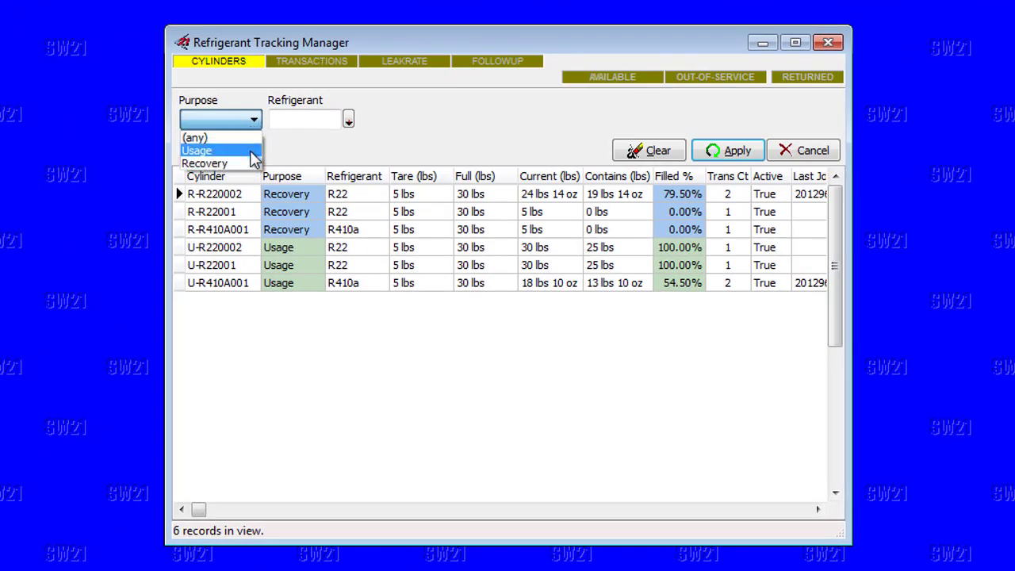
click(252, 169)
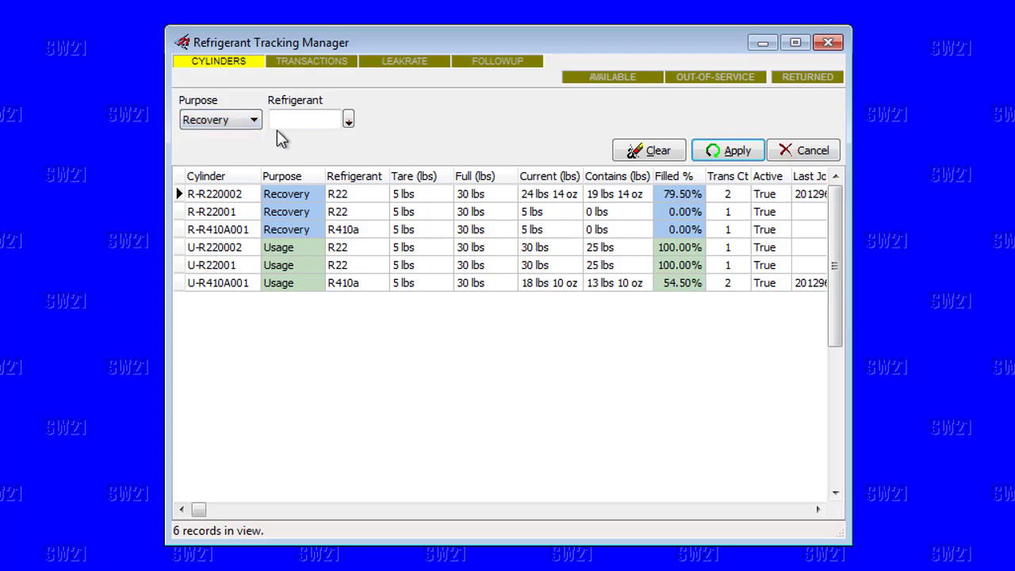
click(349, 120)
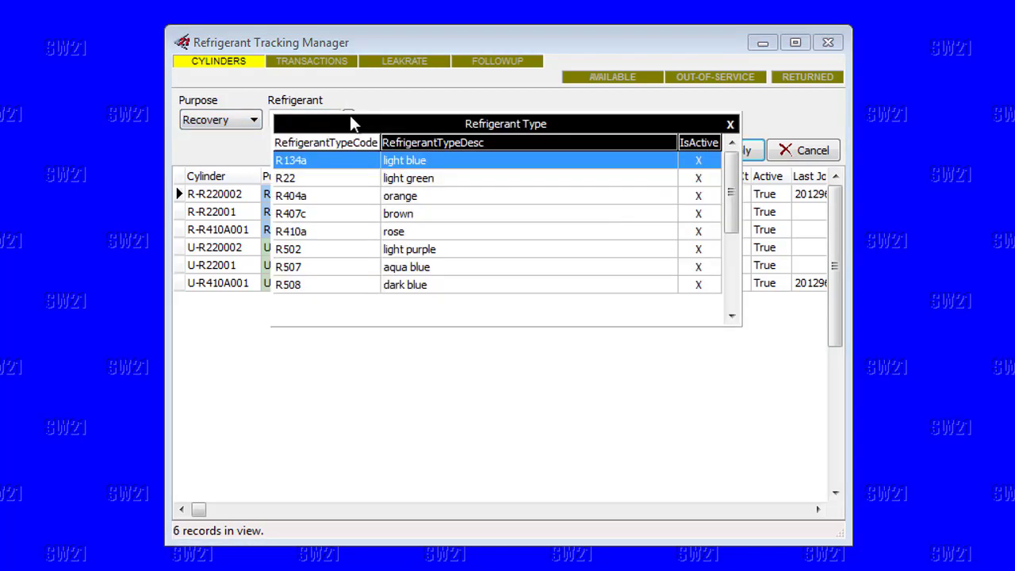
click(375, 181)
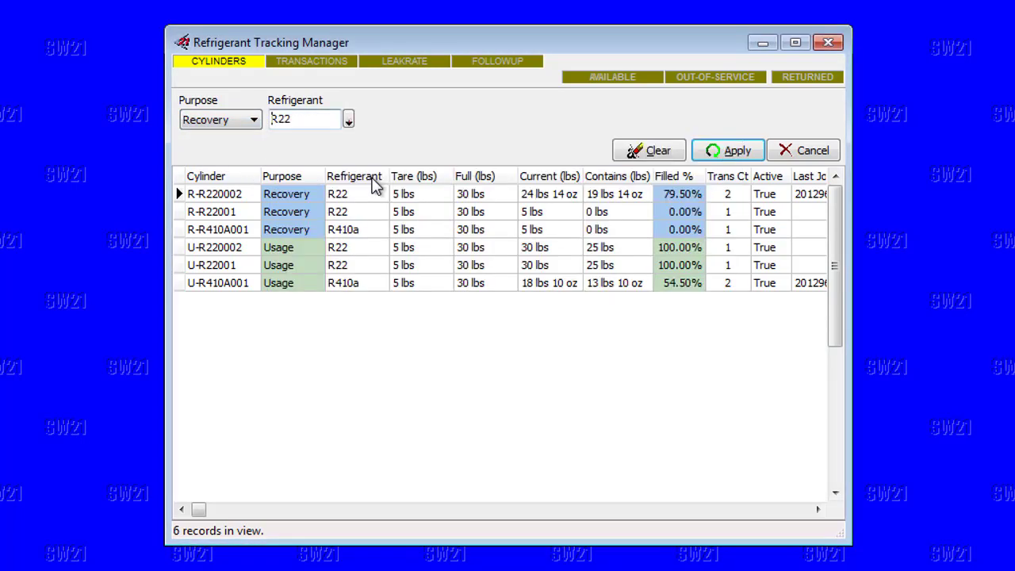
click(737, 151)
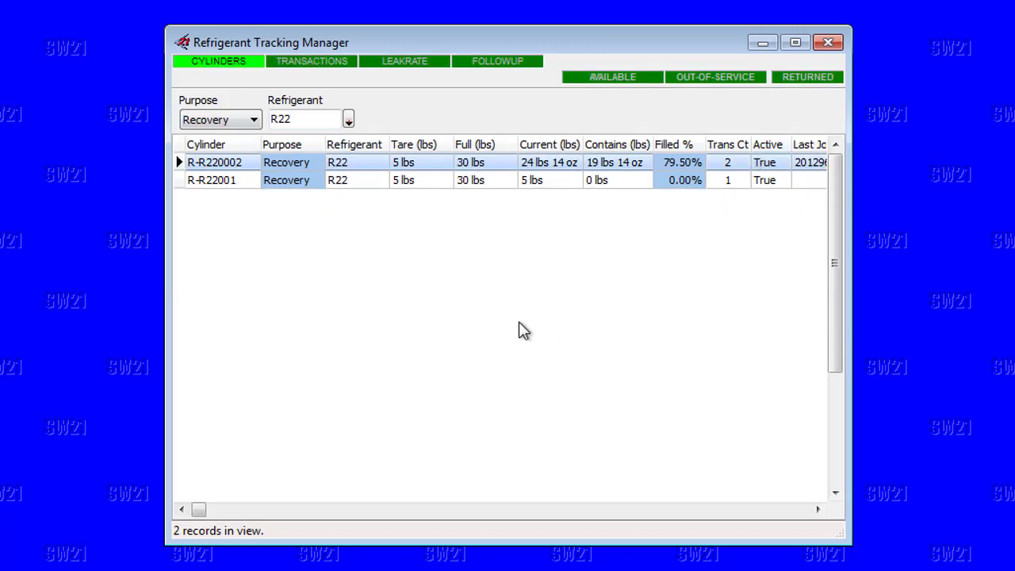
Start a Cylinder Correction entry for cylinder R-R220002 and enter 2 lbs as a New Weight
right_click(424, 164)
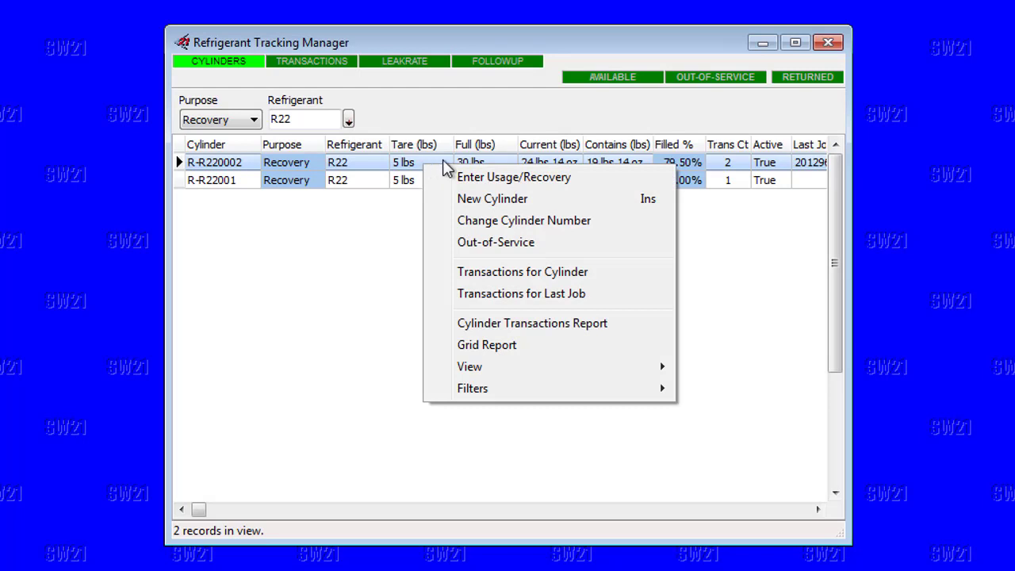
click(485, 179)
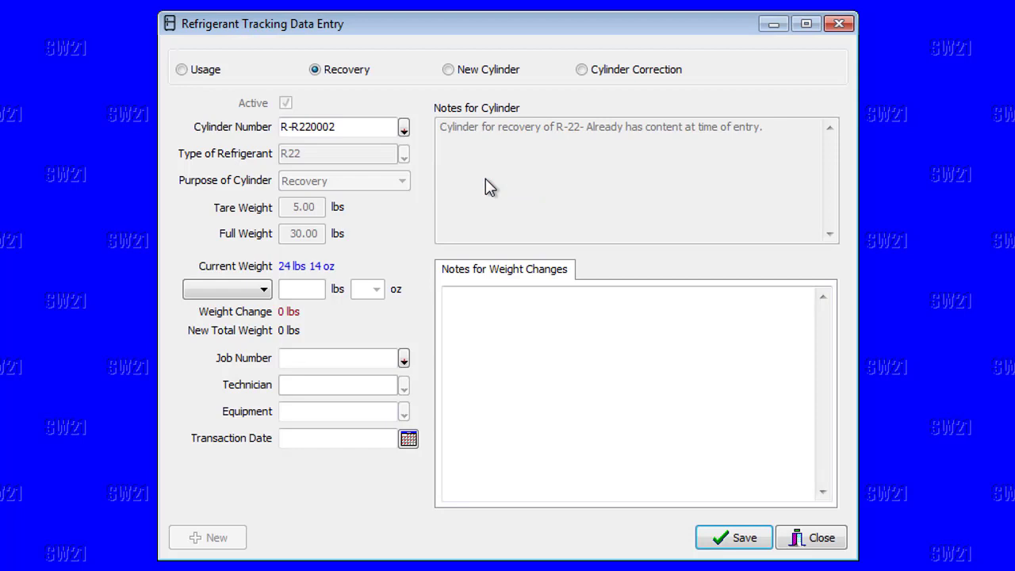
click(582, 74)
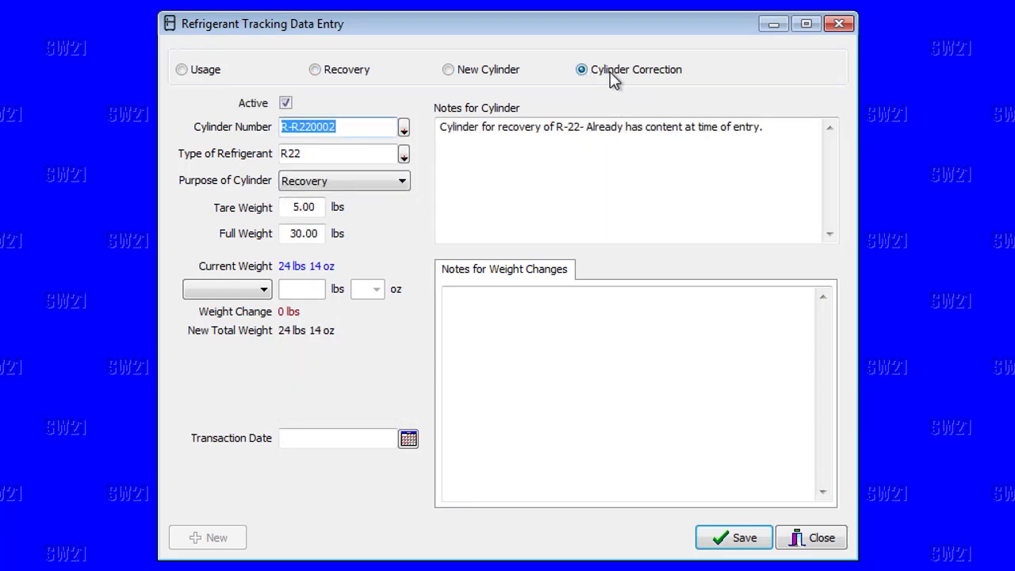
click(260, 291)
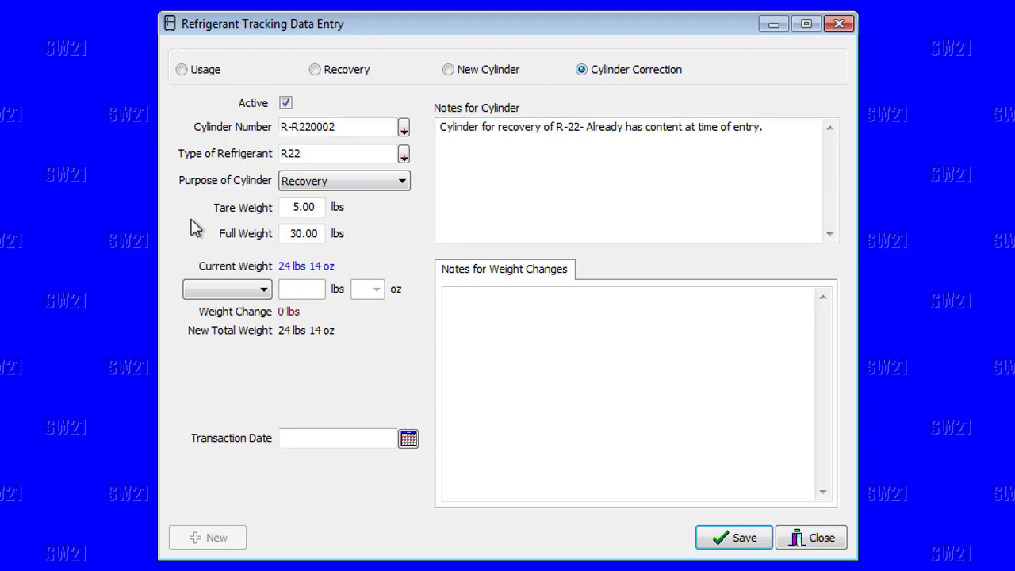
click(267, 292)
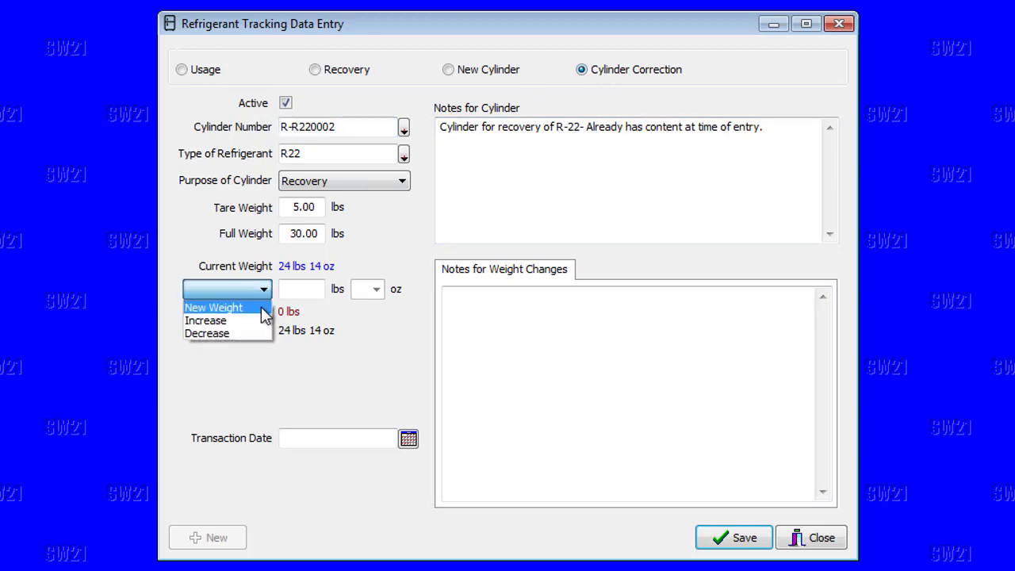
click(263, 311)
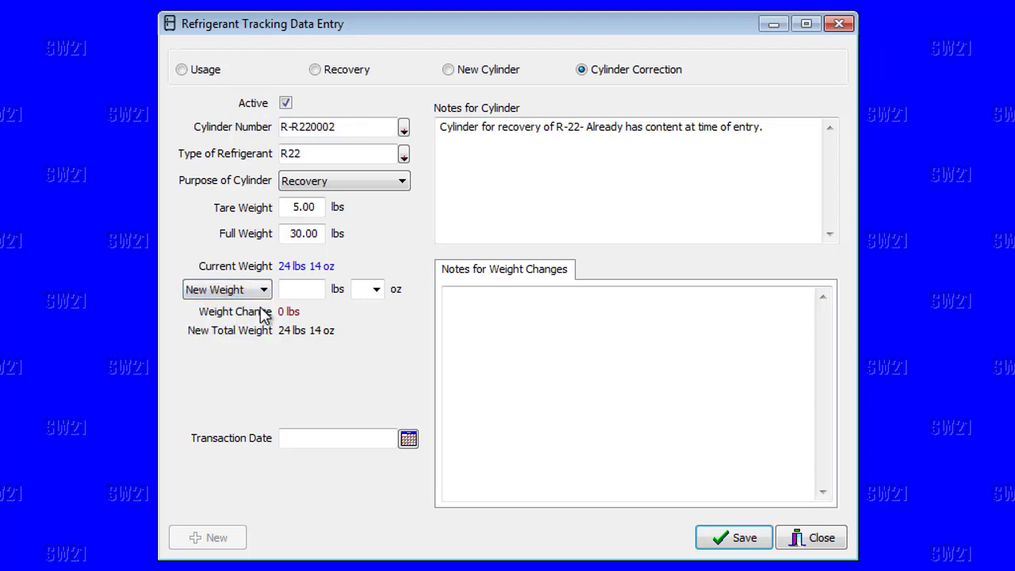
click(293, 287)
text(2)
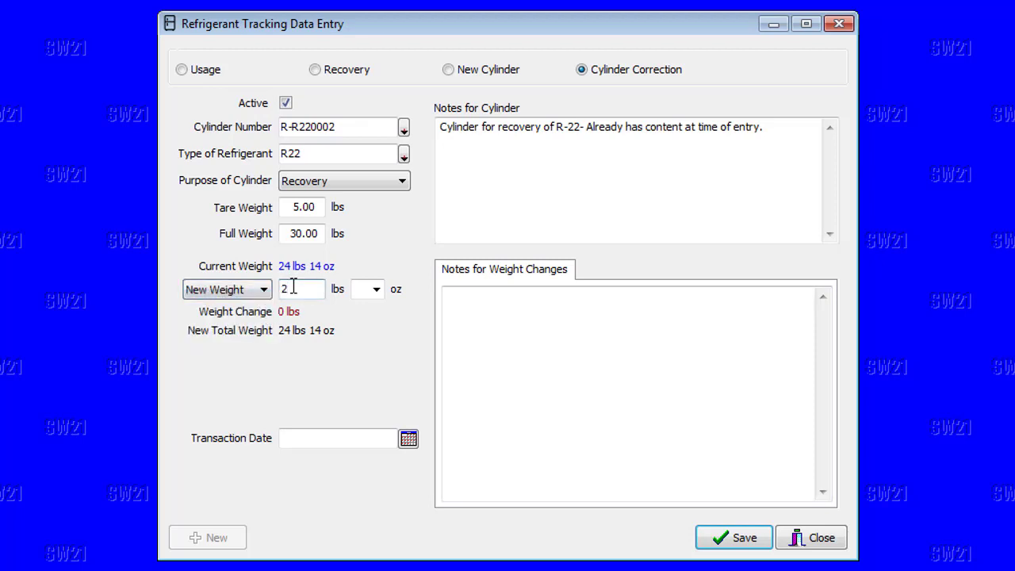
Date the correction 12/13/2018, add the weight-change note "Unknown recovery", then save and close the entry
click(408, 440)
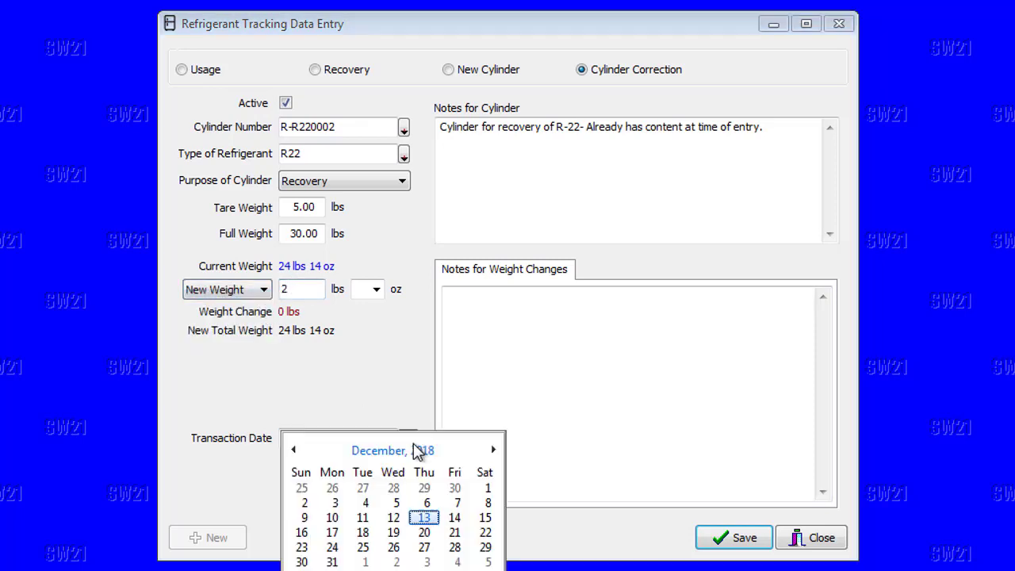
click(425, 518)
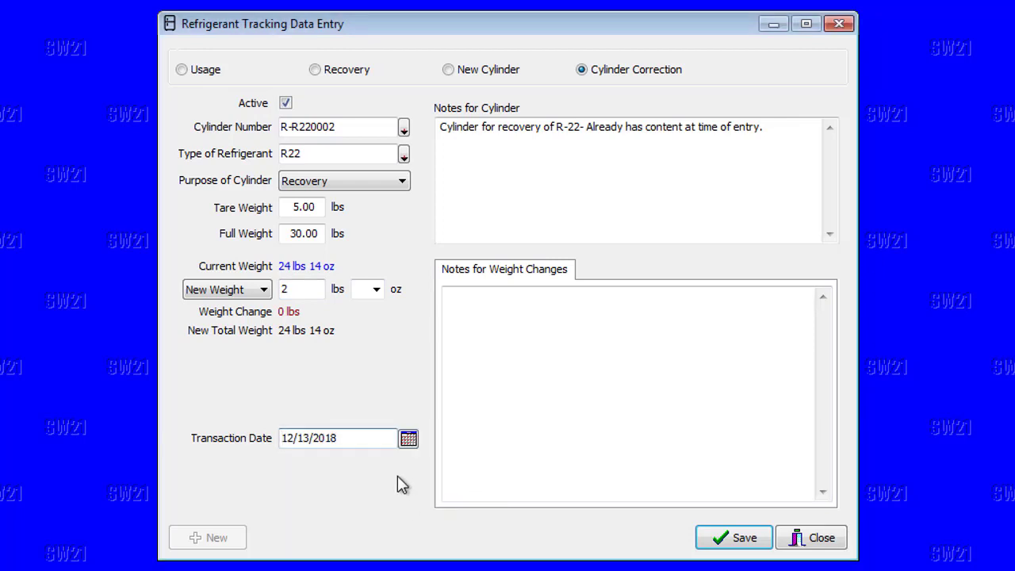
click(528, 309)
text(Un)
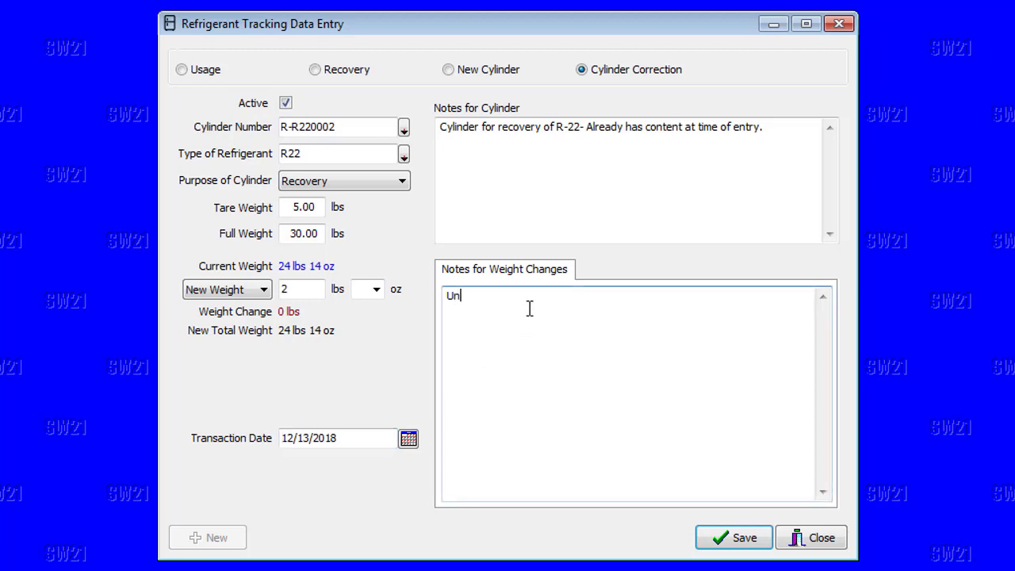
text(known recovery)
click(725, 541)
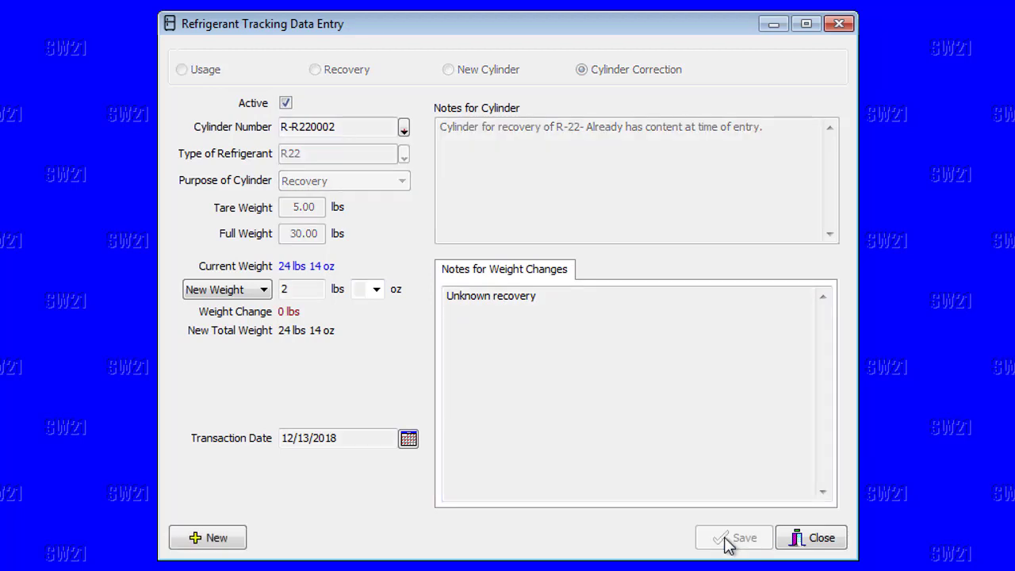
click(795, 541)
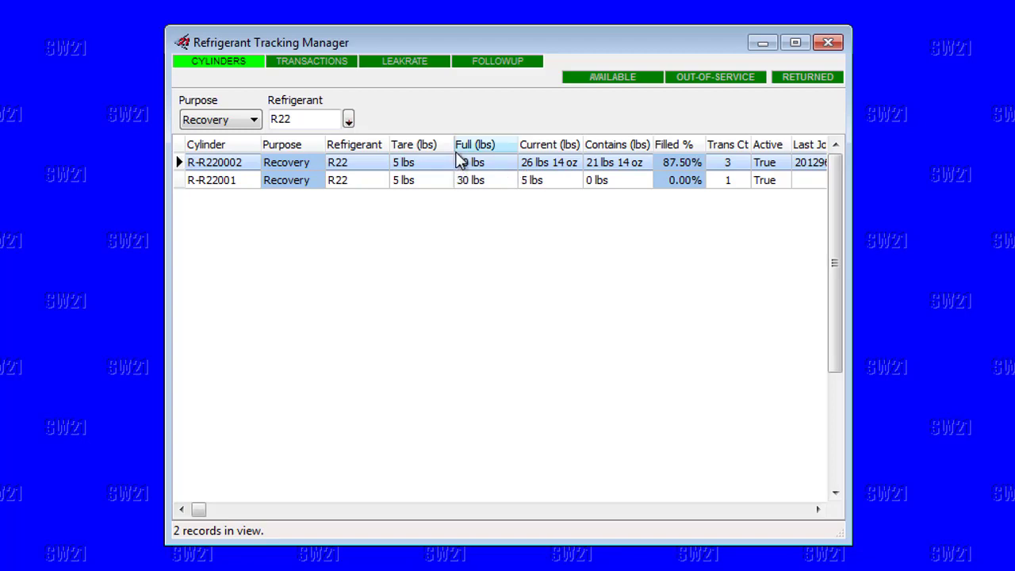
Mark cylinder R-R220002 as Out-of-Service and Returned to vendor FERGUSON, keeping the return date 12/13/2018
right_click(432, 164)
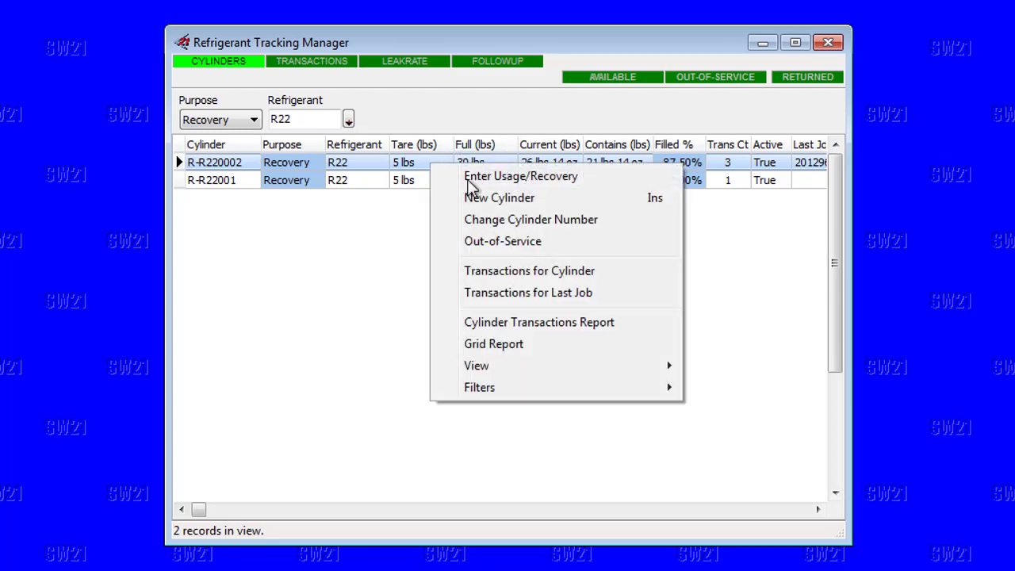
click(495, 242)
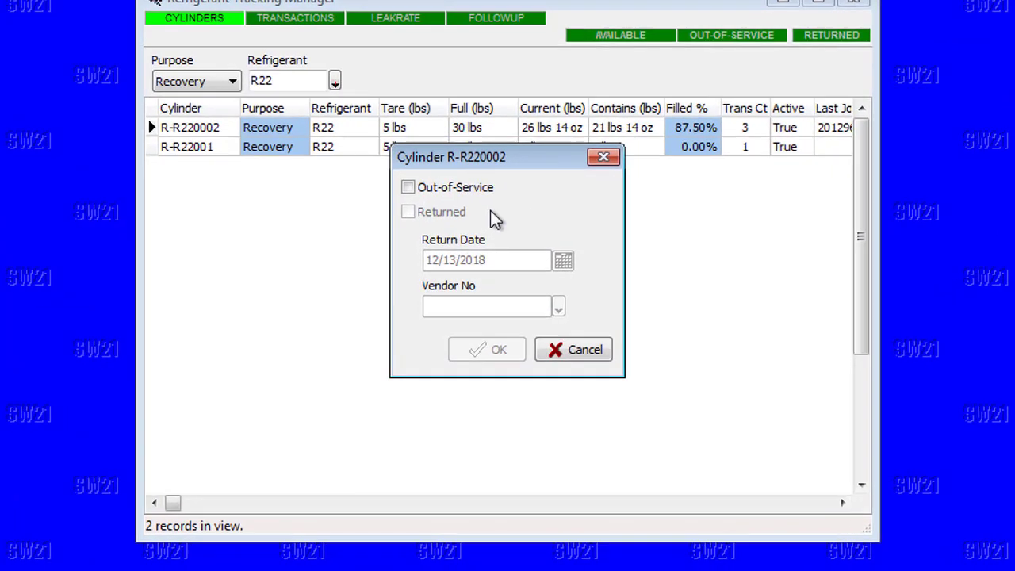
click(396, 138)
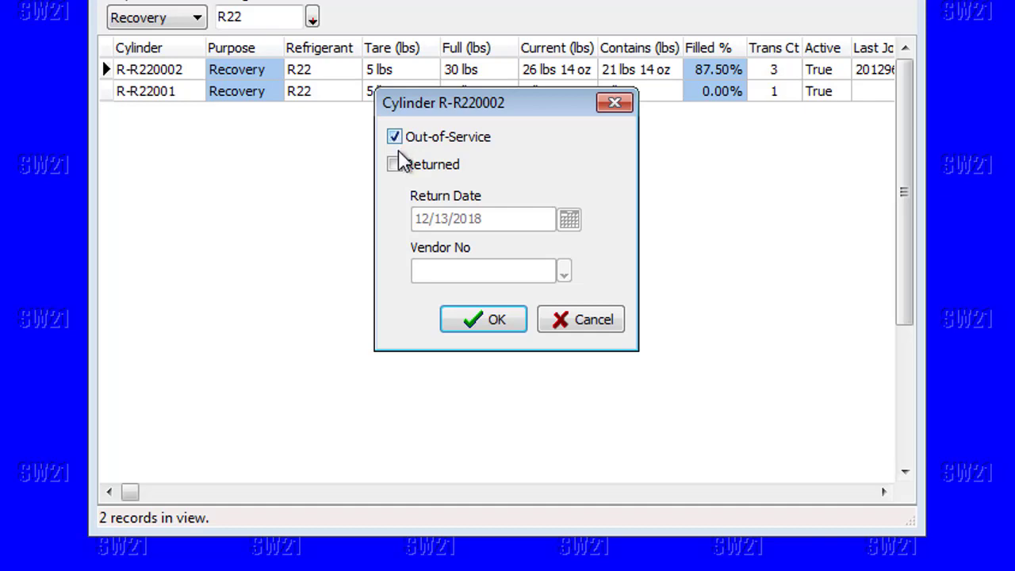
click(400, 170)
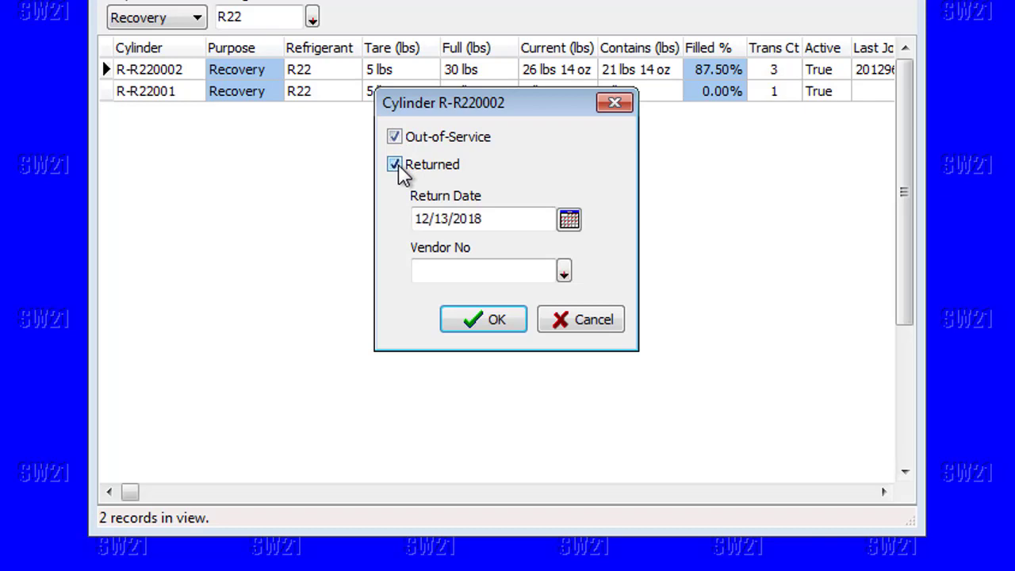
click(564, 273)
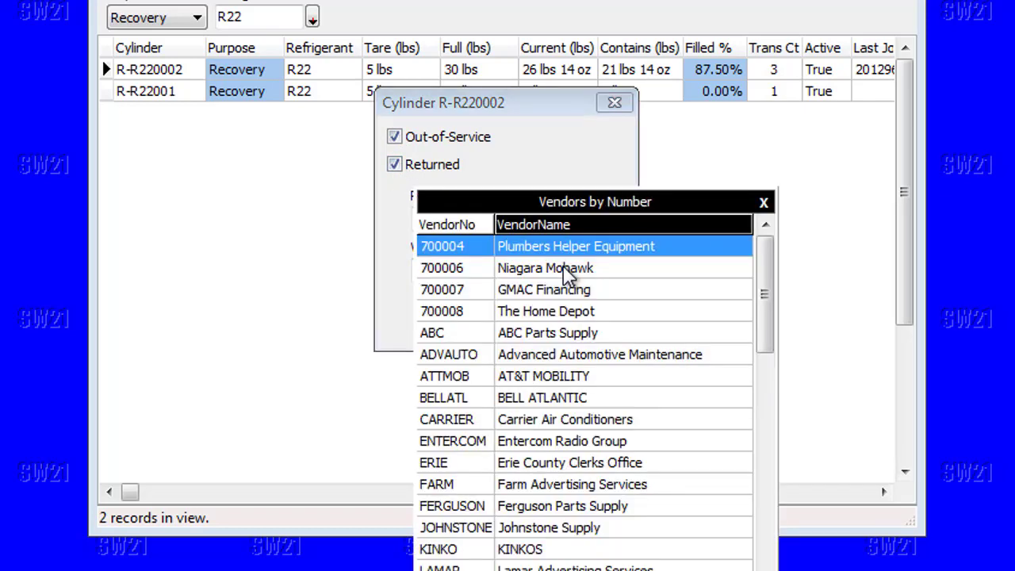
click(545, 511)
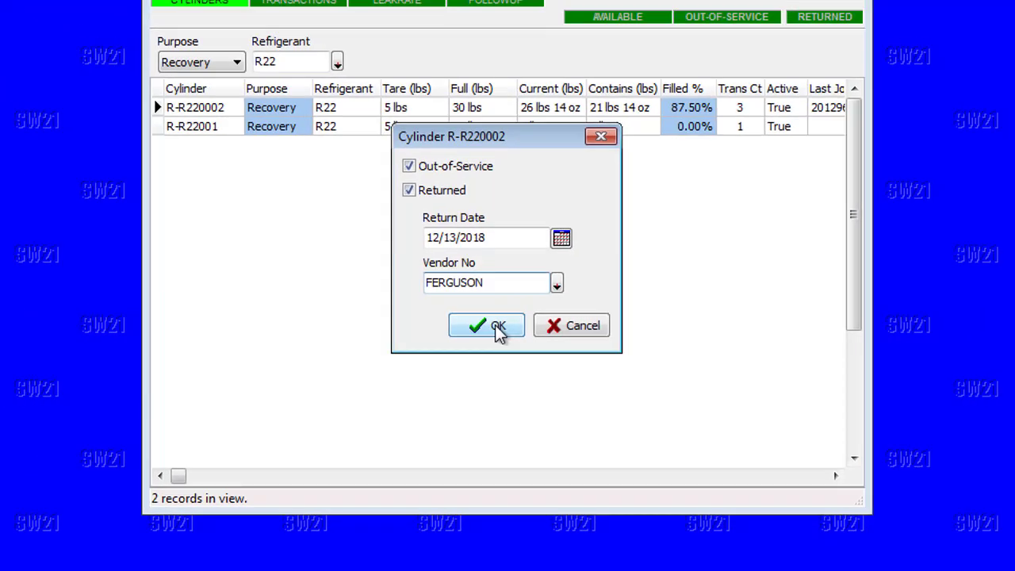
click(495, 319)
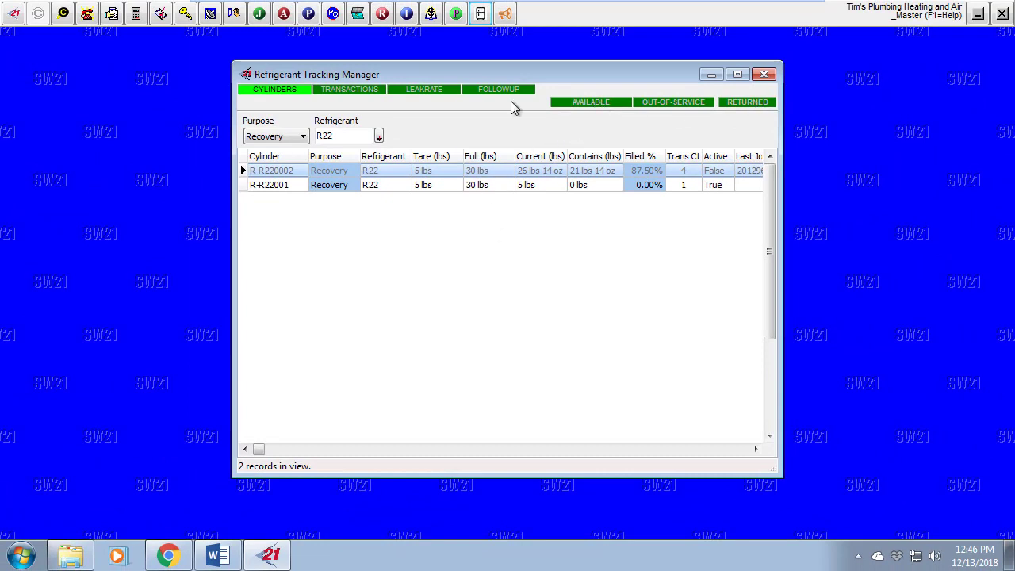
Filter the R22 recovery cylinders by Returned, Out-of-Service and Available status in turn
click(745, 103)
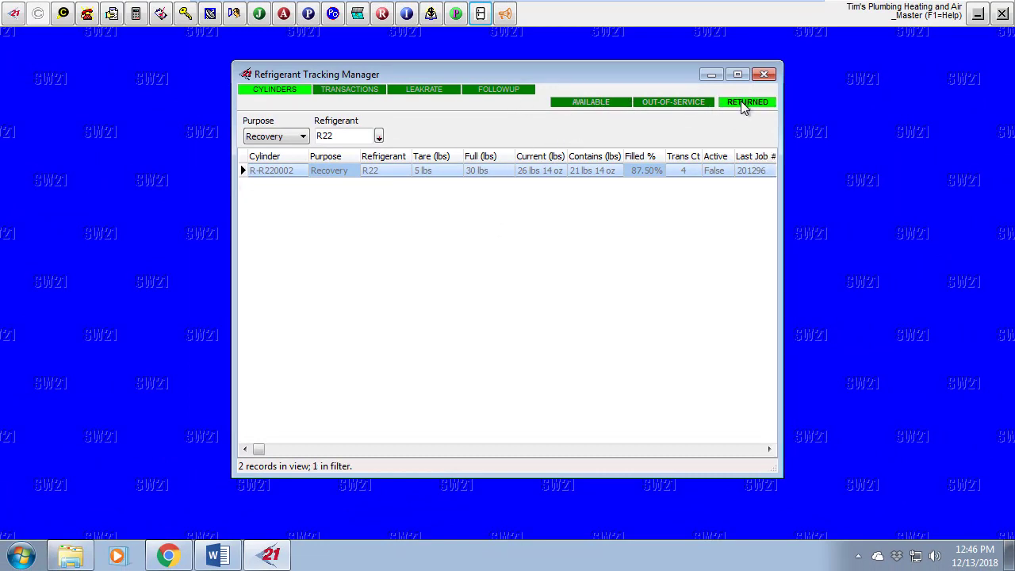
click(742, 104)
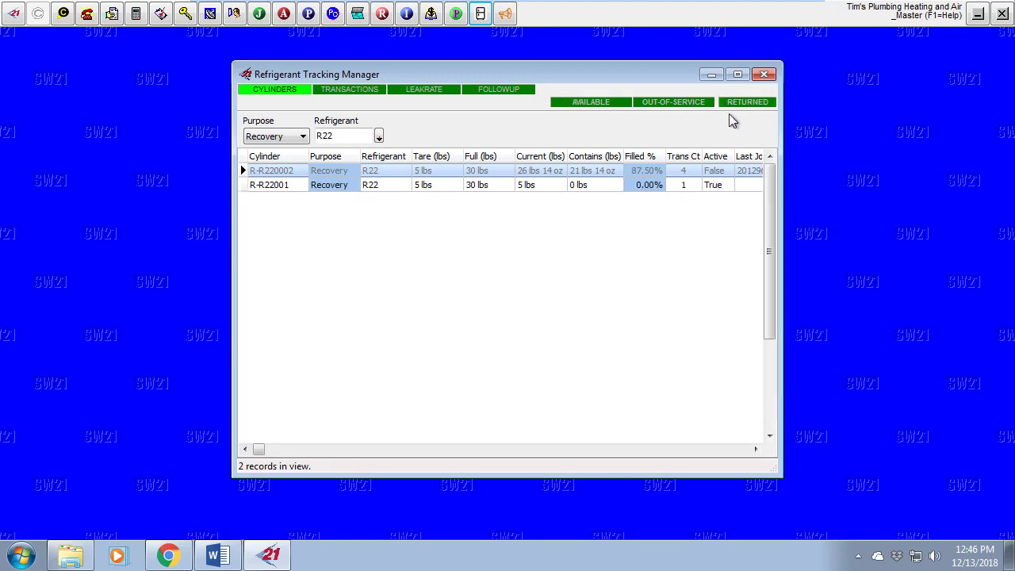
click(672, 104)
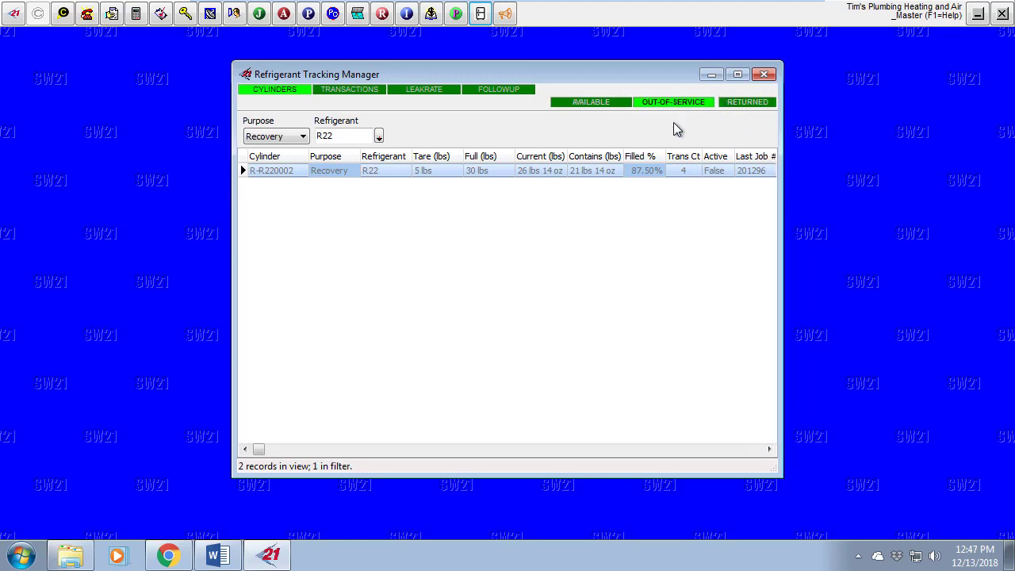
click(678, 104)
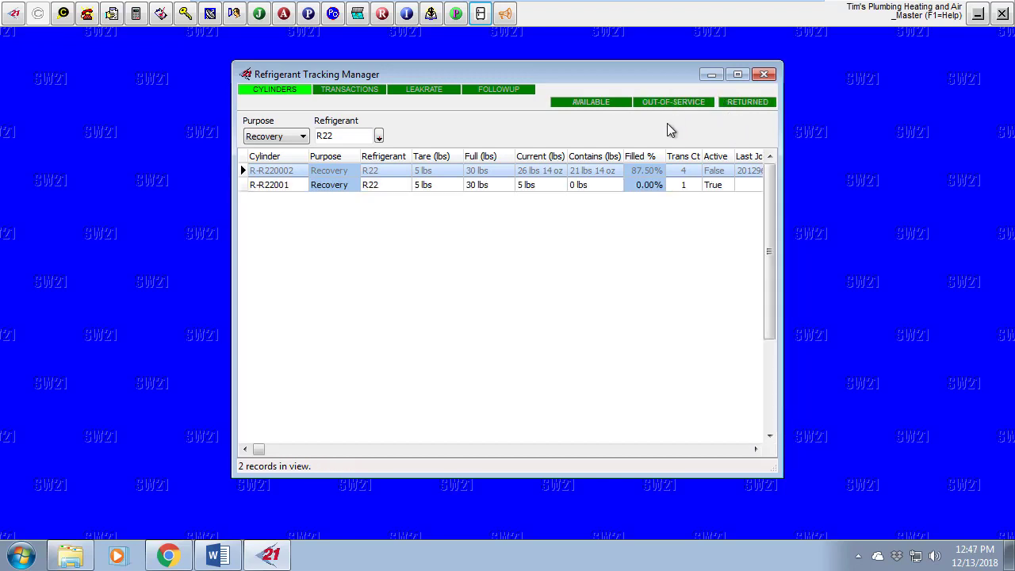
click(572, 108)
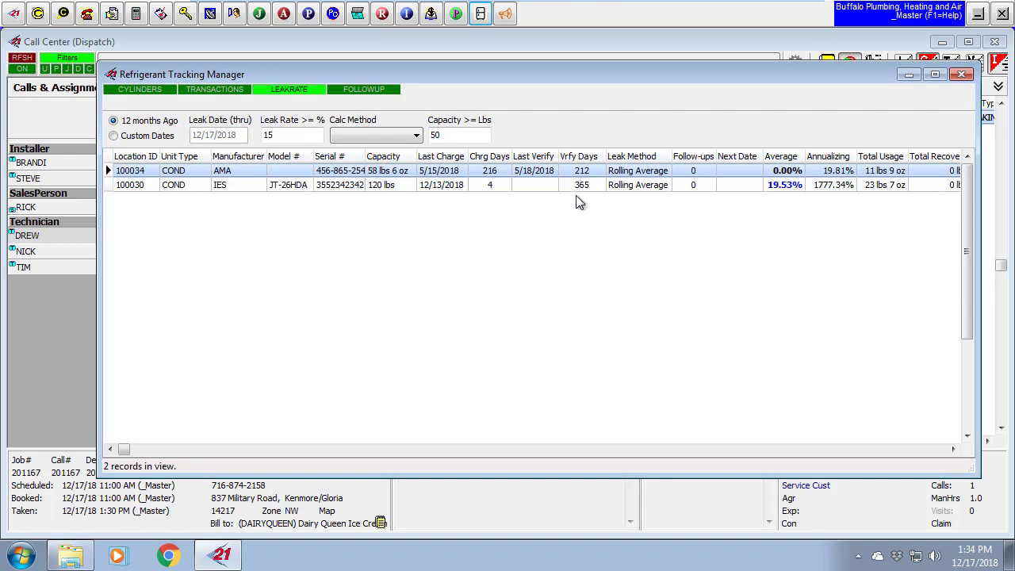
Review the refrigerant tracking details and leak information of the AMA COND unit in the leak rate list, then close without changes
double_click(538, 174)
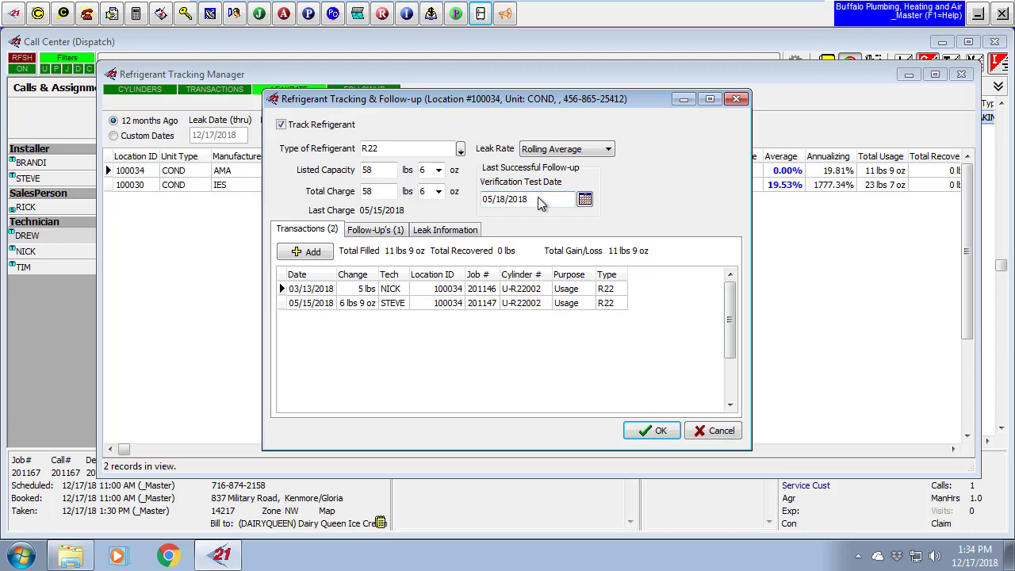
click(445, 230)
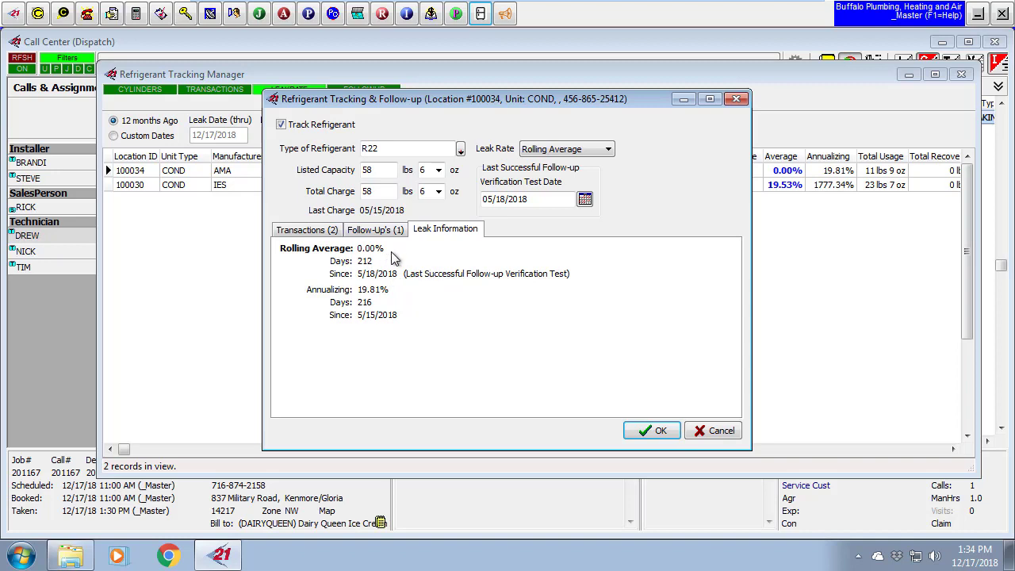
click(700, 430)
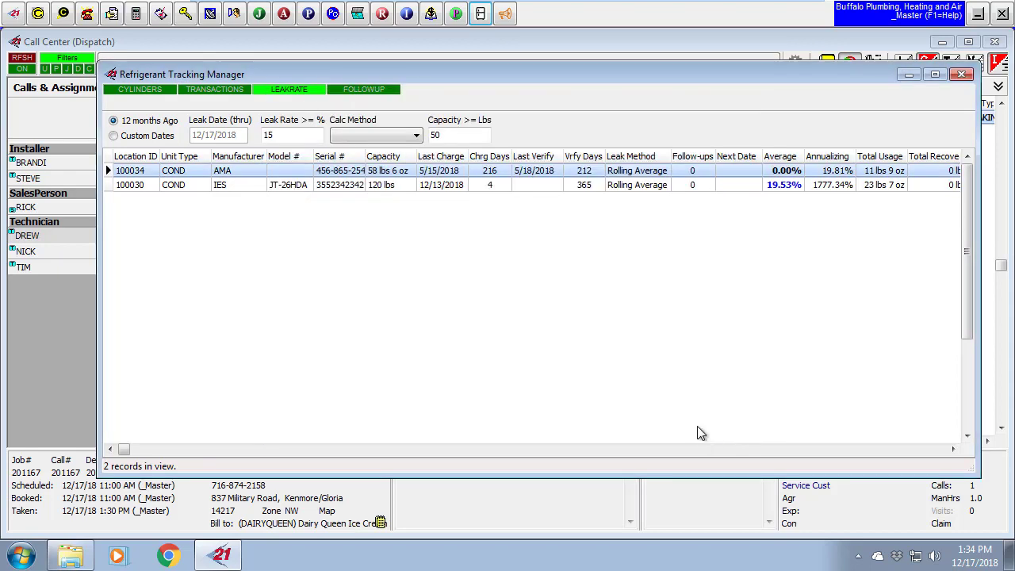
Review the refrigerant transactions and leak information of the IES COND unit in the leak rate list
double_click(402, 188)
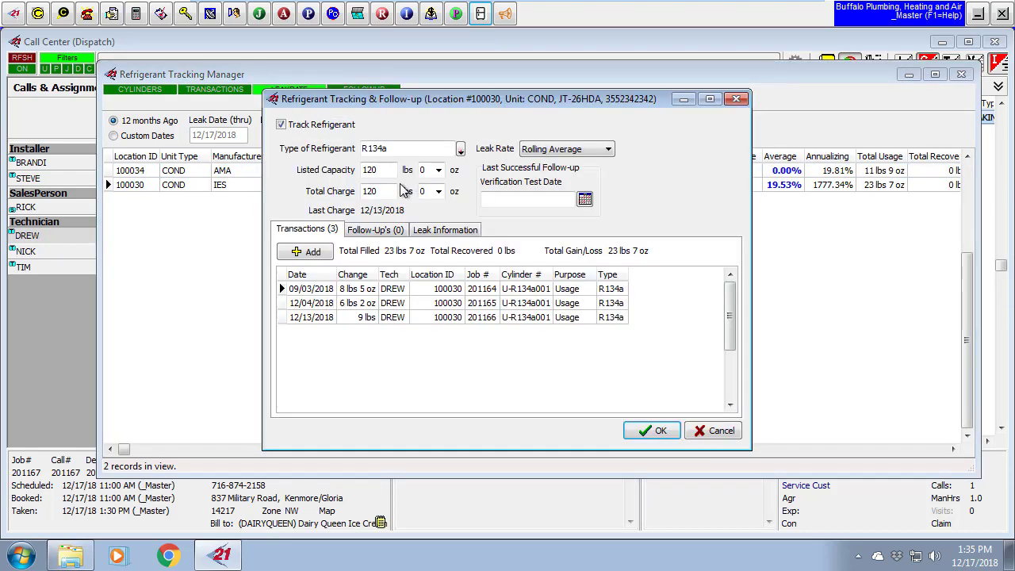
click(367, 321)
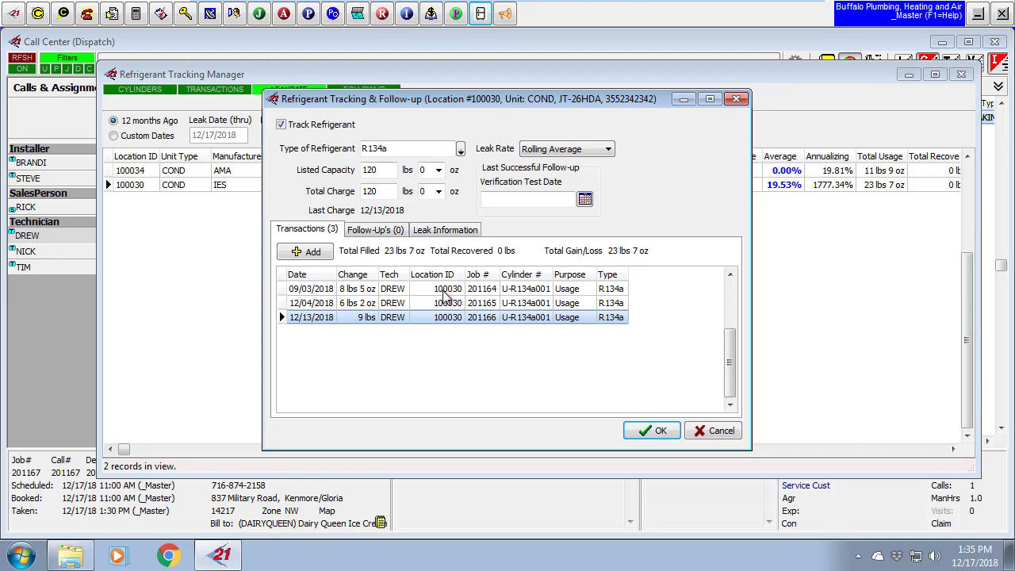
click(446, 230)
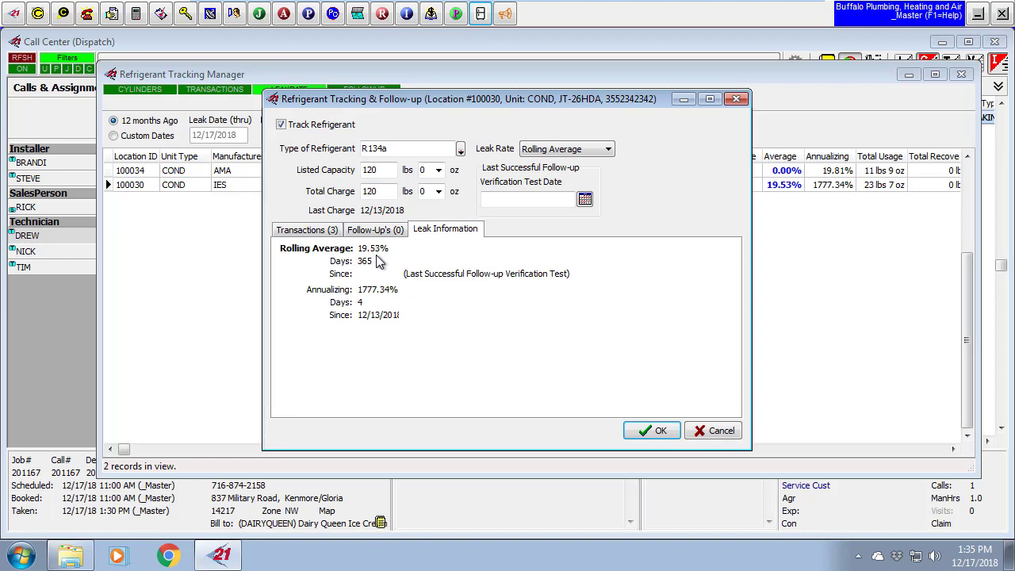
click(322, 232)
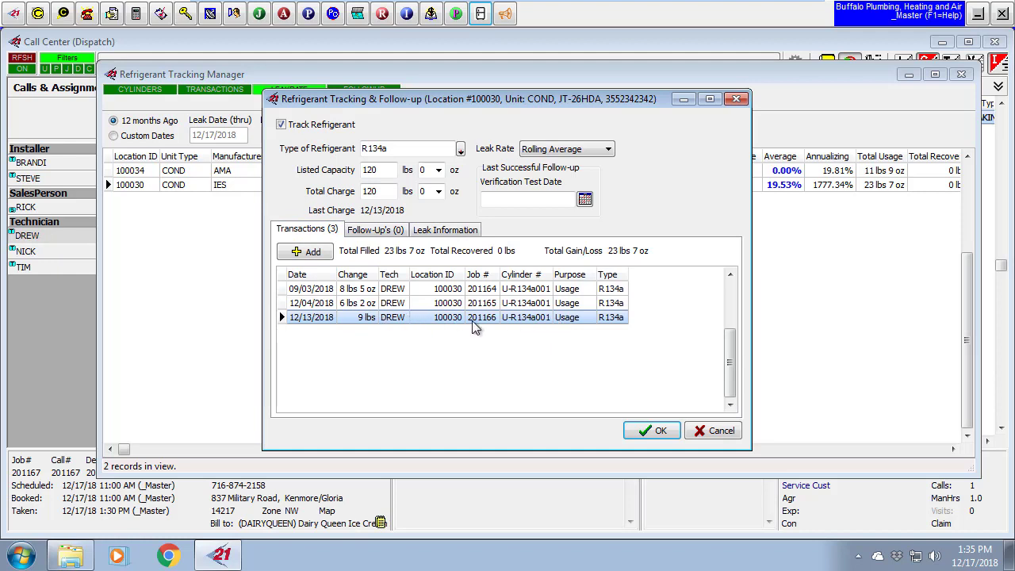
Set the IES COND unit's last successful follow-up verification test date to 12/13/2018 and save the record
click(515, 201)
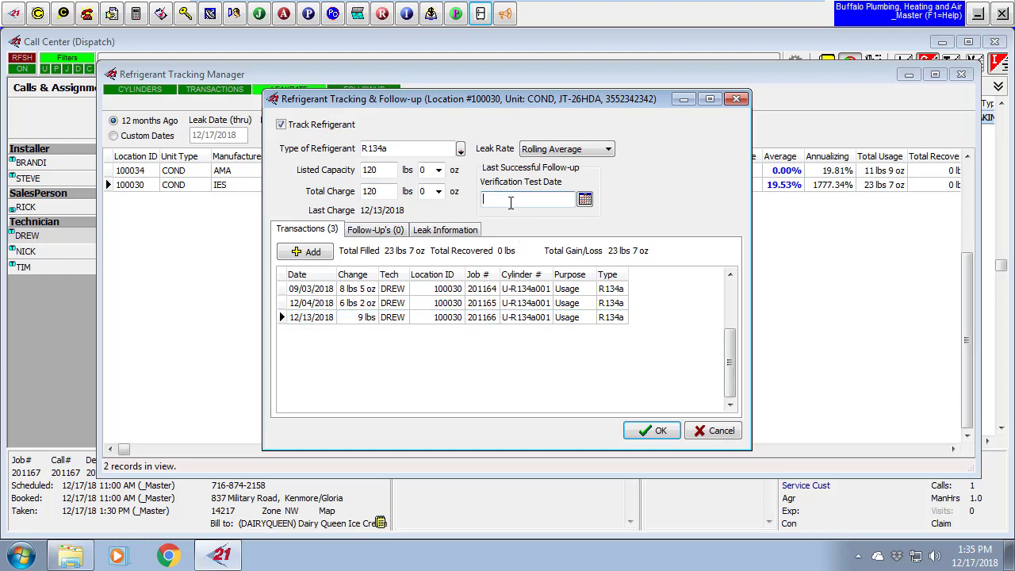
text(1213)
key(Tab)
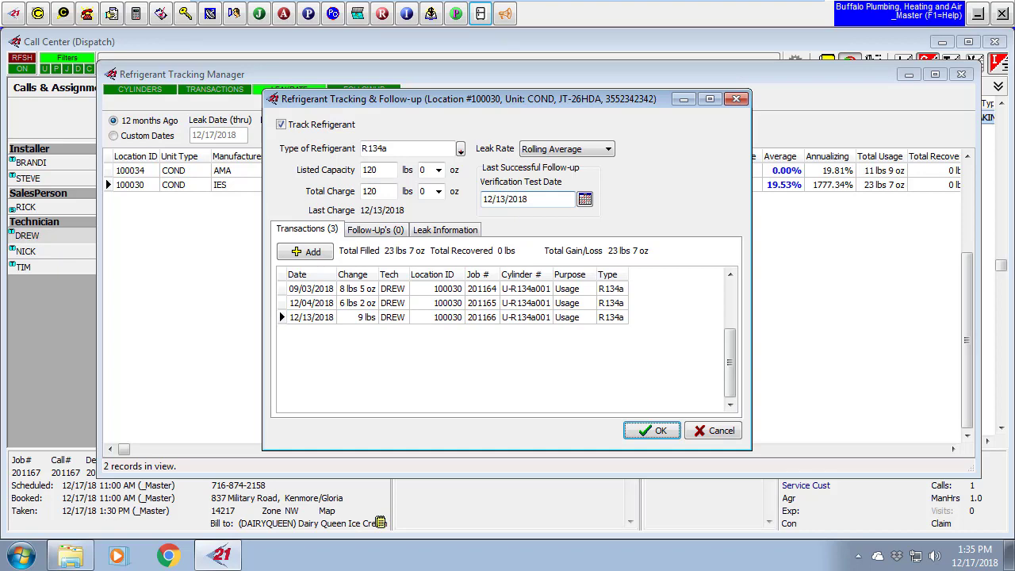
click(650, 431)
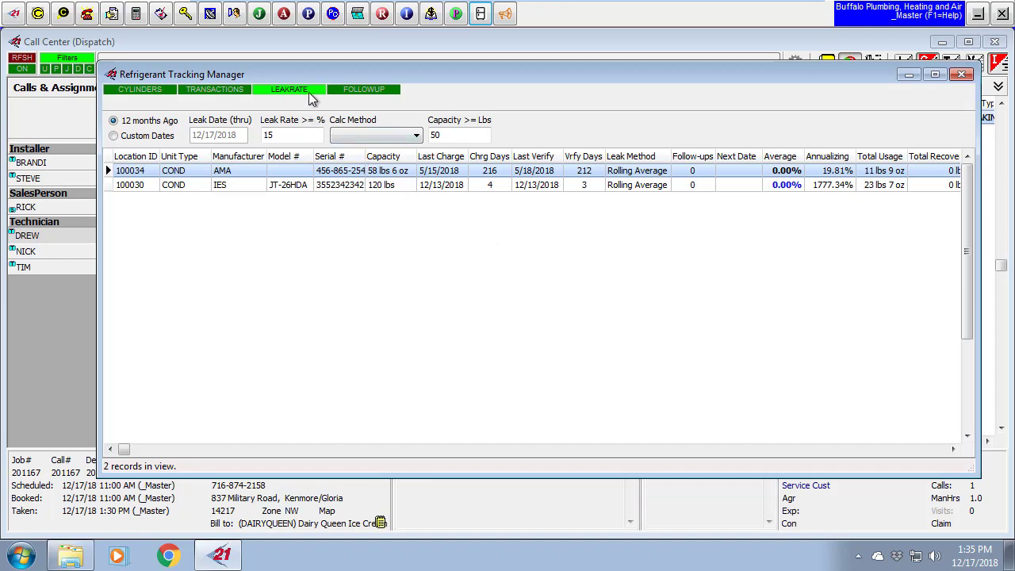
Add a "Leak inspection required" follow-up dated 02/13/2019 to the IES COND unit
double_click(389, 187)
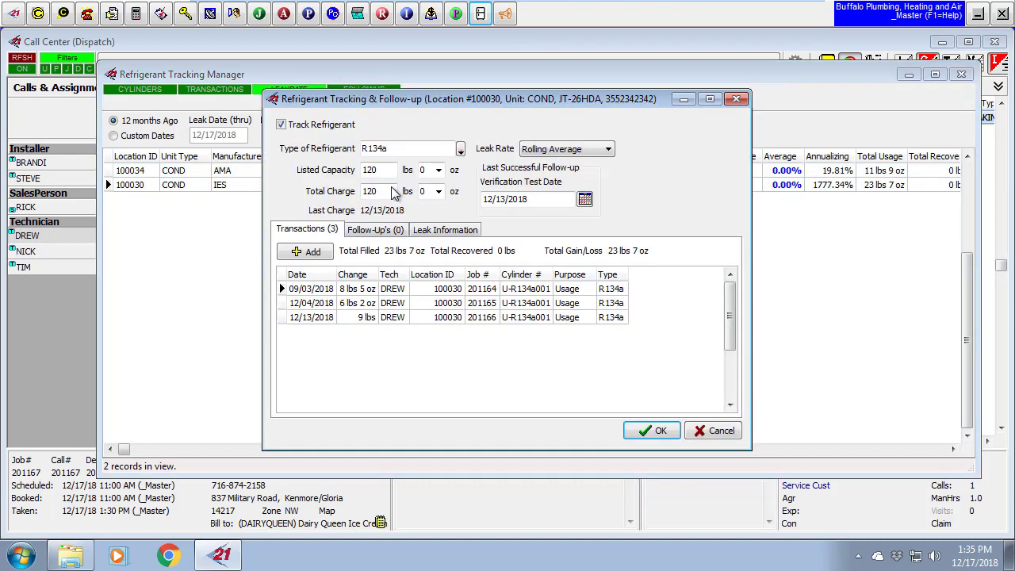
click(387, 235)
click(312, 252)
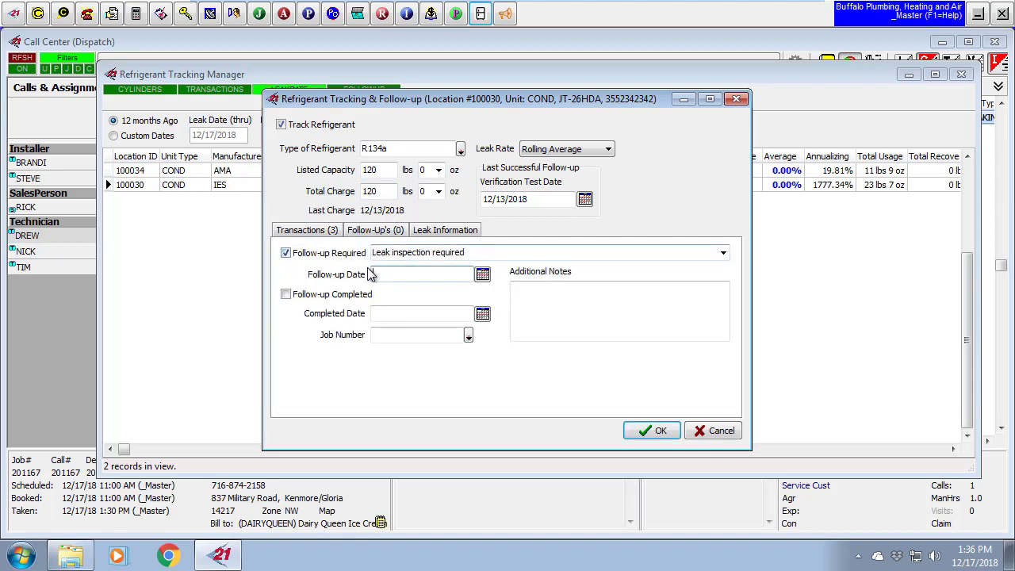
click(483, 274)
click(543, 283)
click(543, 283)
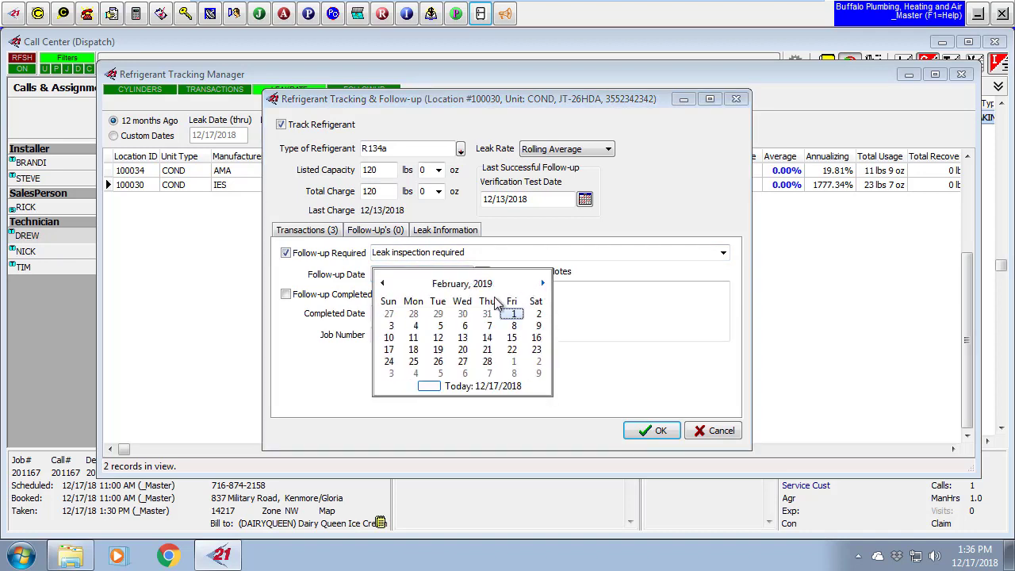
click(463, 337)
Add the note "Follow up inspection on leak repair." to the follow-up, then save it and the tracking record
click(545, 291)
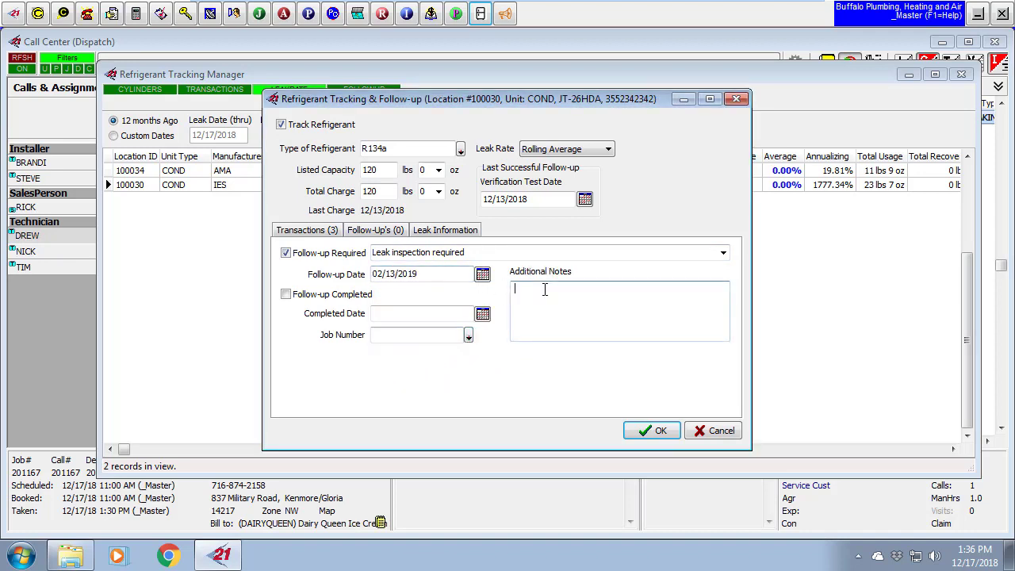
text(Follow up inspection on leak repair.)
click(659, 433)
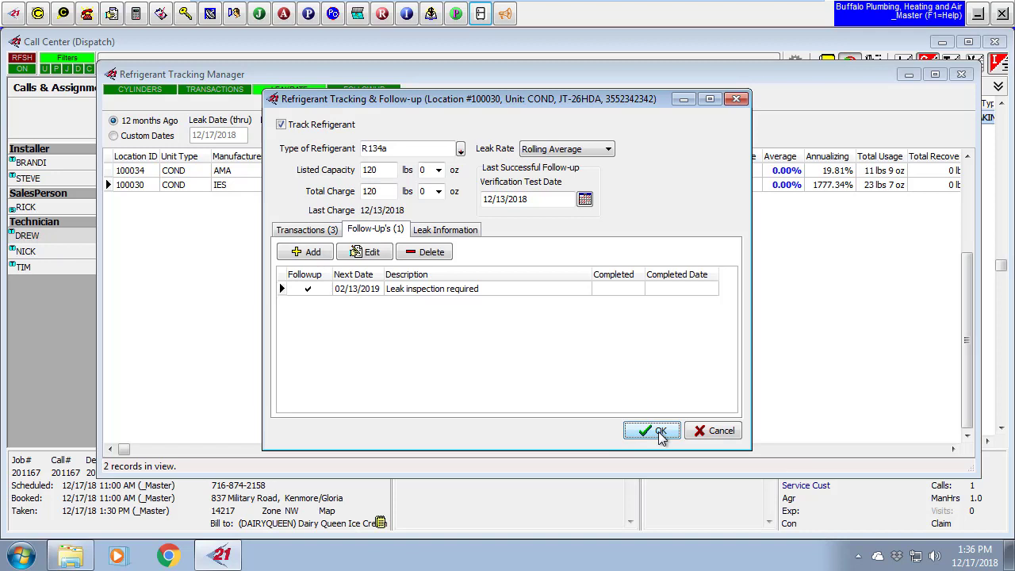
click(660, 433)
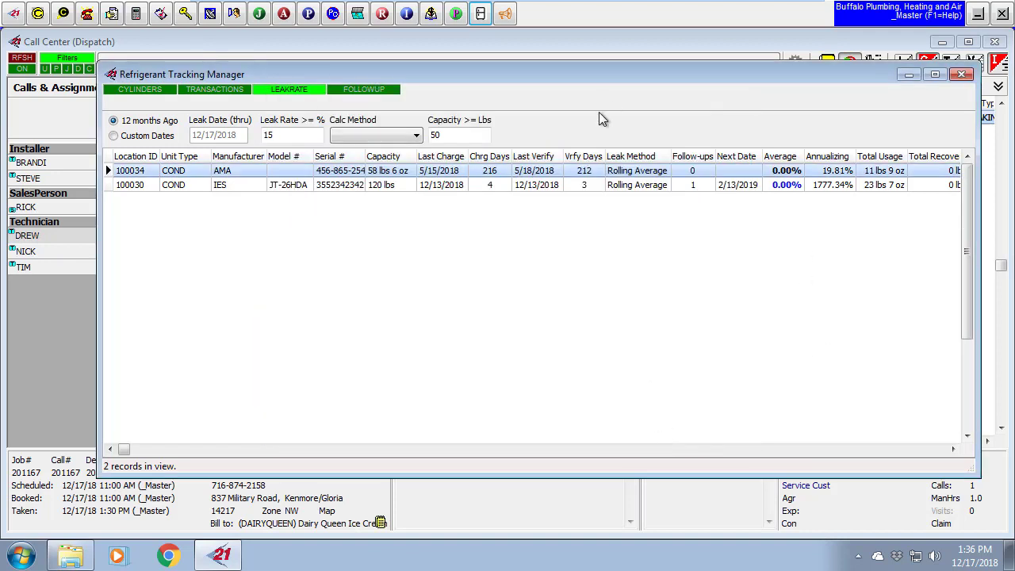
Review the follow-ups due from 12/17/2018 in the Refrigerant Tracking Manager, then close the manager
click(358, 91)
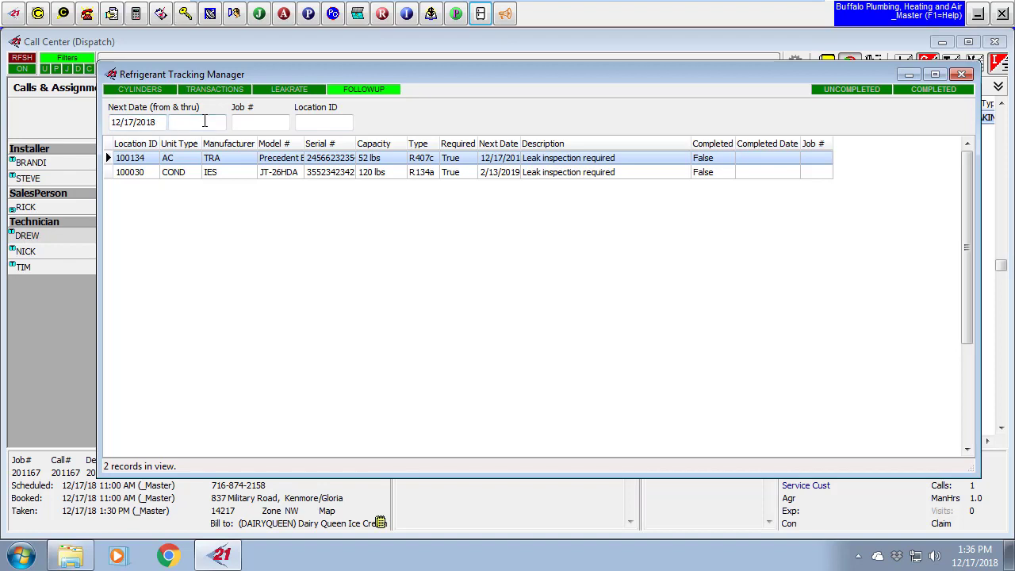
click(360, 176)
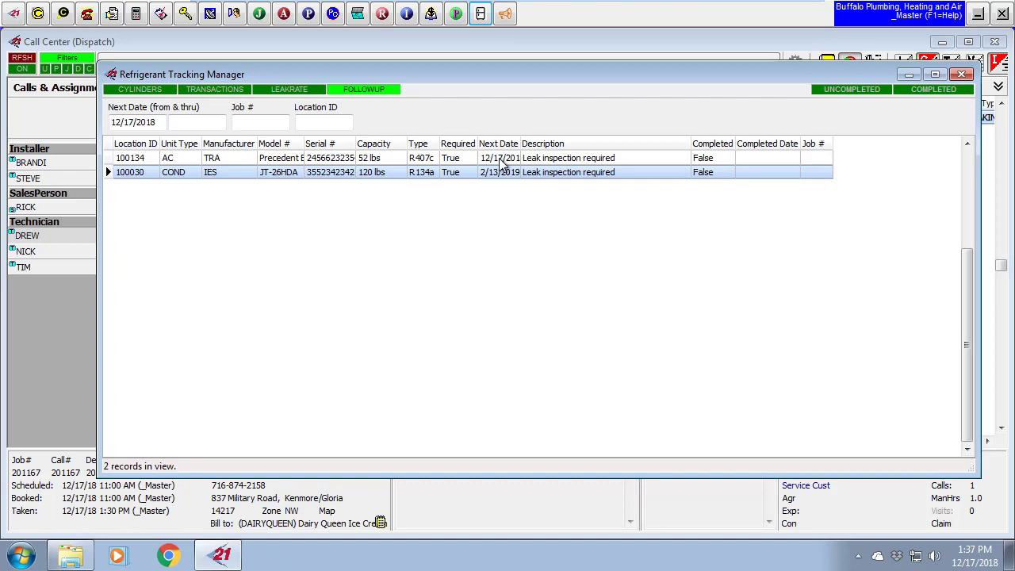
click(962, 74)
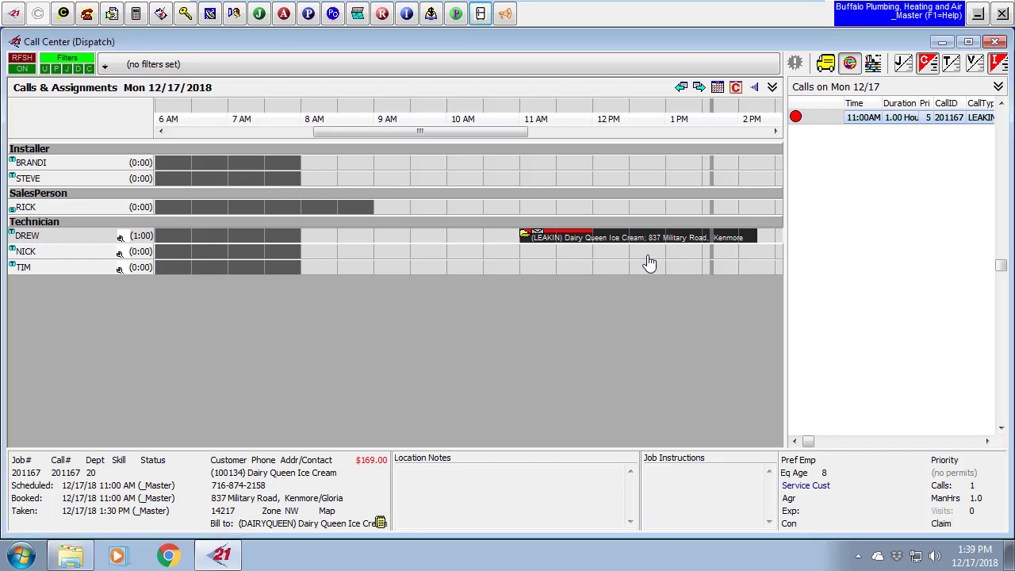
Open the invoice of Drew's Dairy Queen Ice Cream call and assign the TRA Precedent EFlex AC unit to its line item
double_click(574, 243)
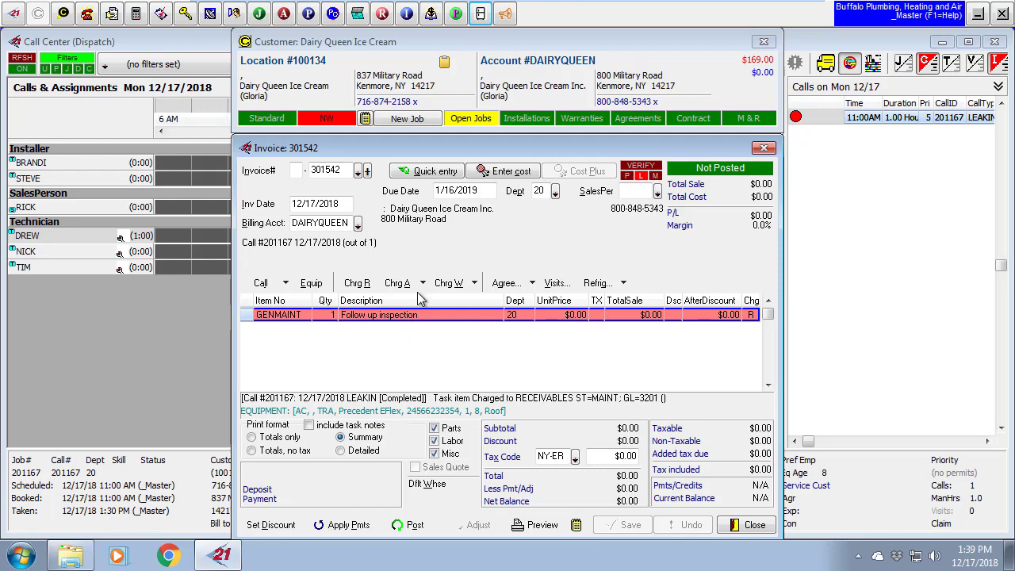
click(310, 283)
click(260, 208)
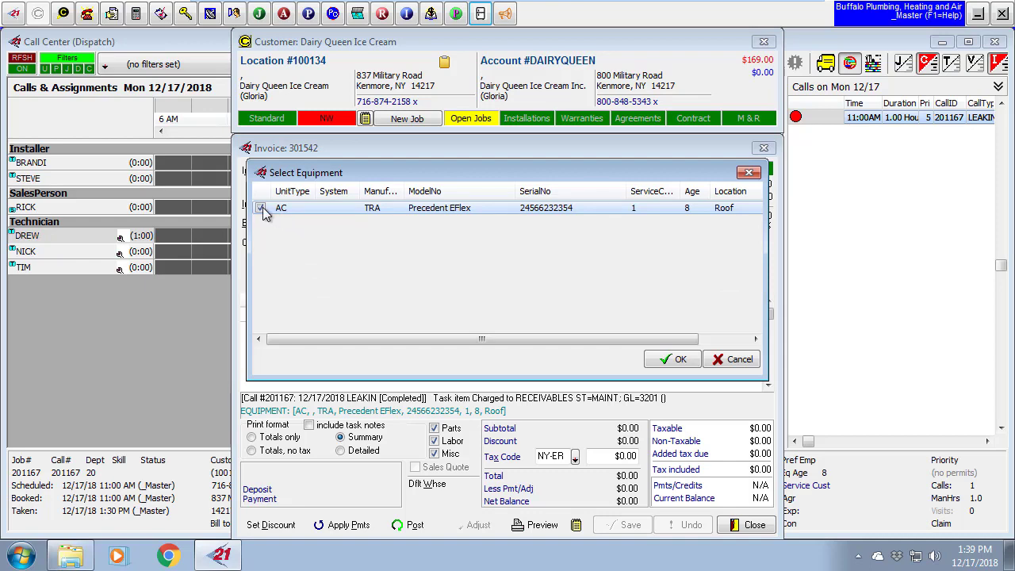
click(681, 359)
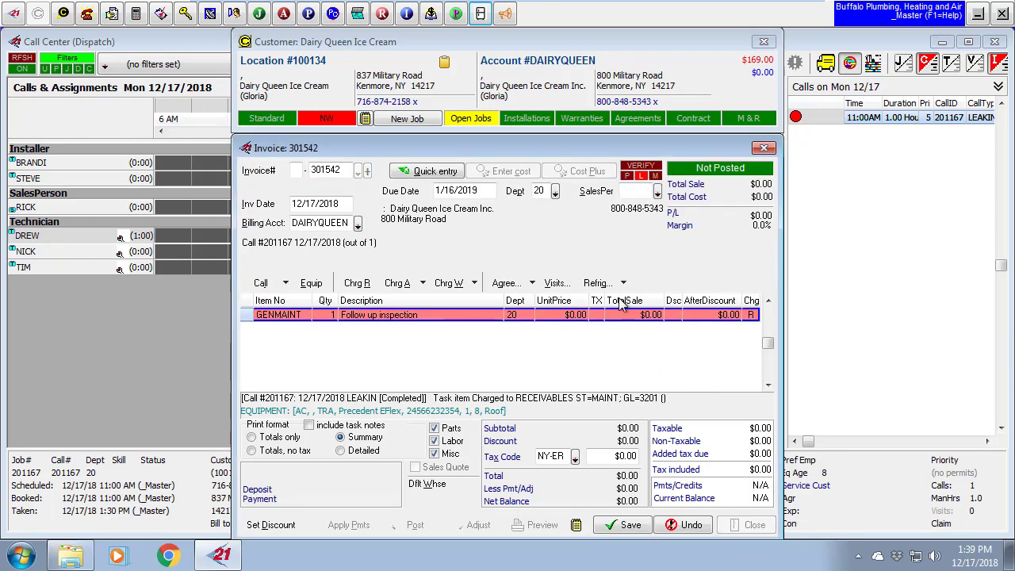
View the Precedent EFlex unit's refrigerant follow-up record from the invoice and close it without changes
click(624, 284)
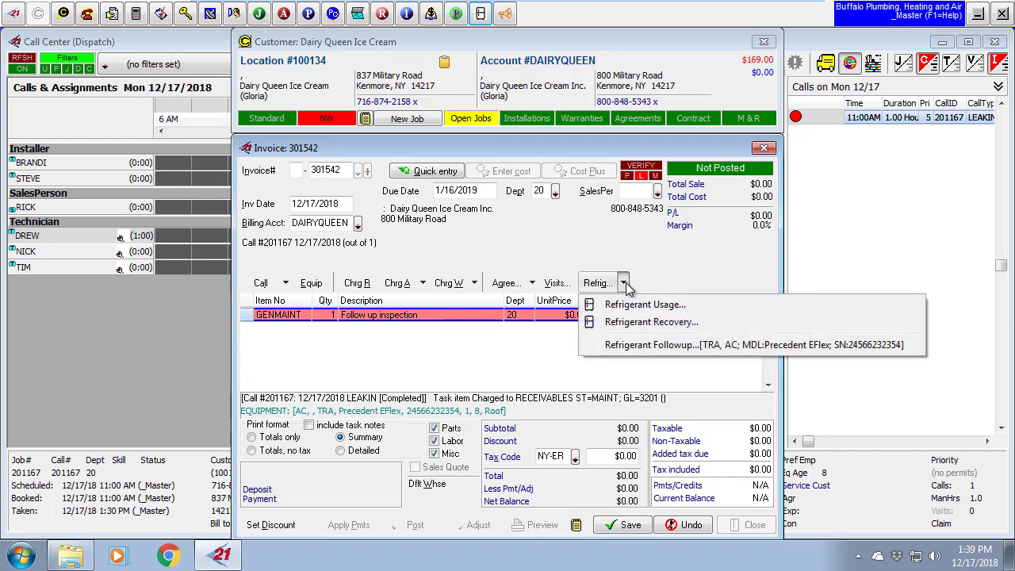
click(649, 346)
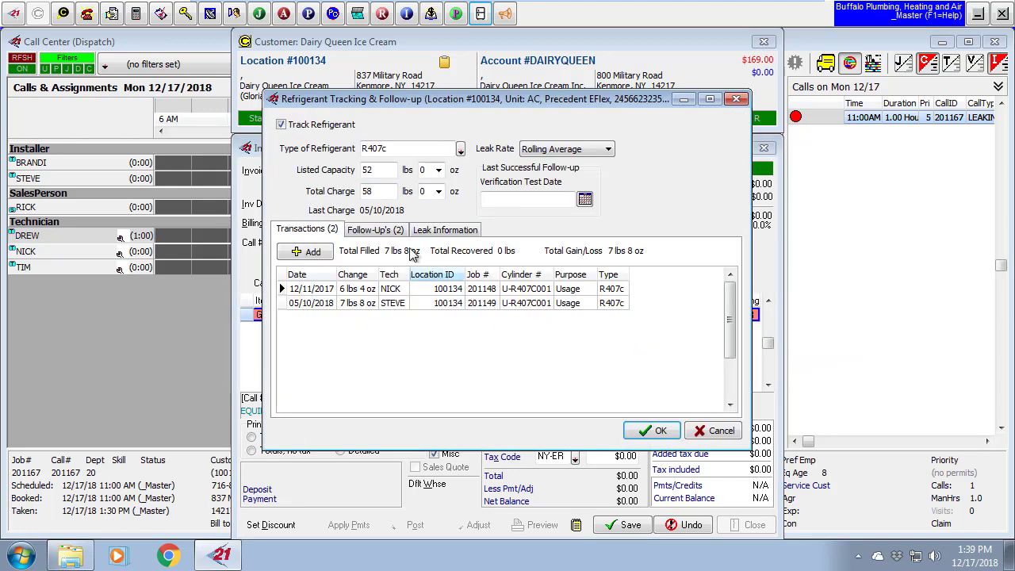
click(718, 430)
Save and close the invoice, then close the Dairy Queen Ice Cream customer record
click(634, 526)
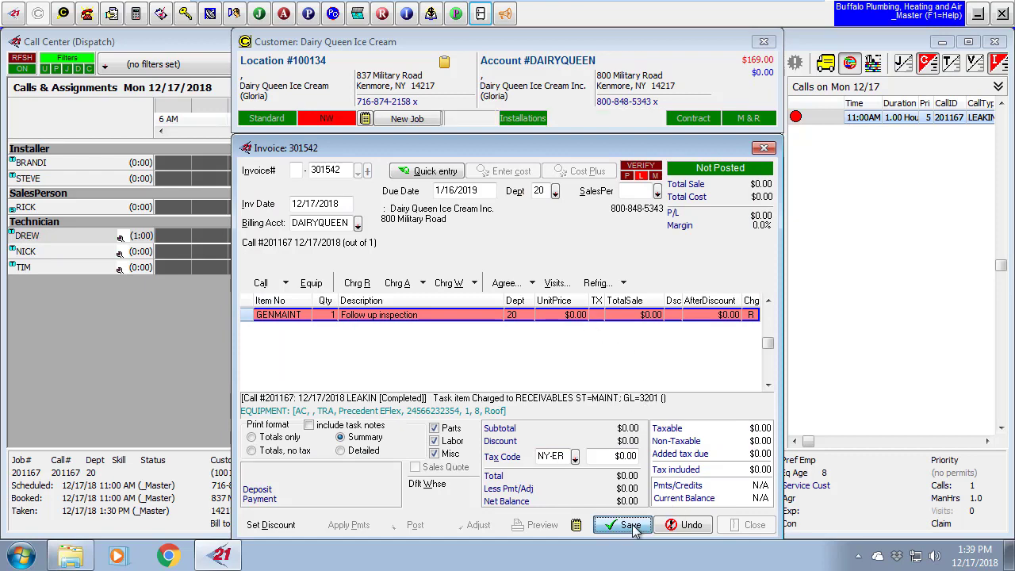
click(745, 525)
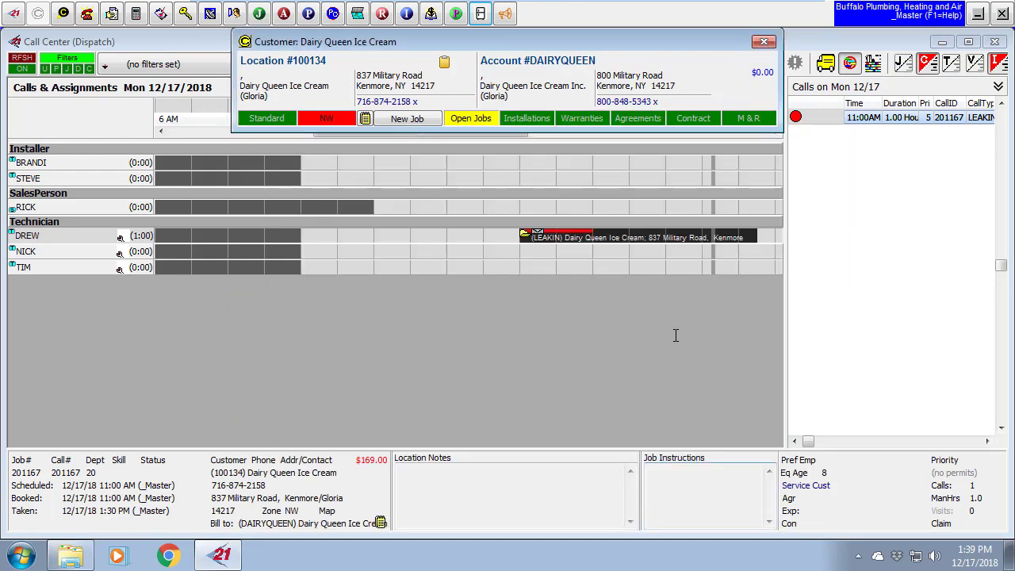
click(764, 41)
Open the 12/17/2018 leak inspection follow-up for the Precedent EFlex unit from the Dairy Queen Ice Cream job
double_click(562, 237)
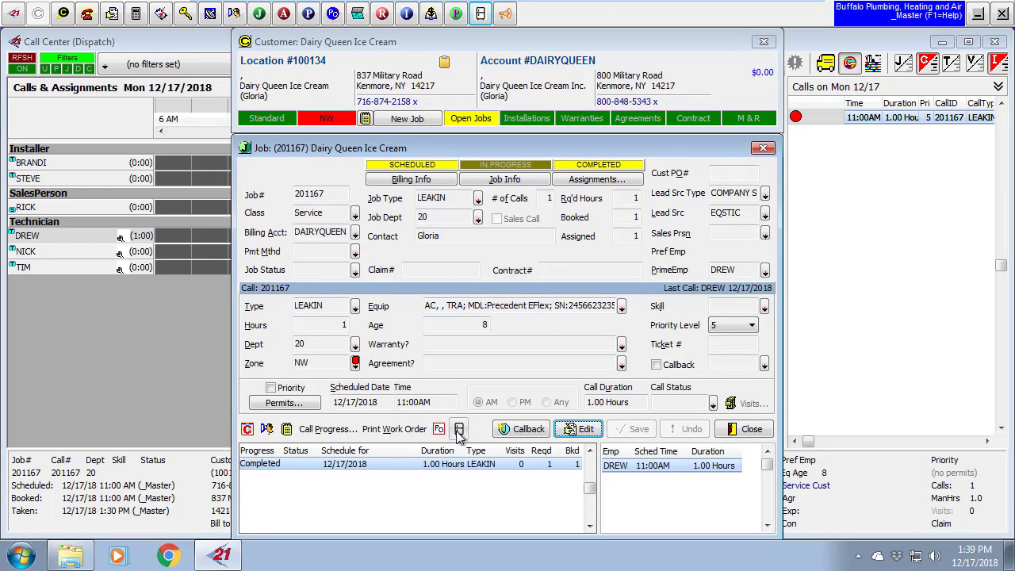
click(459, 430)
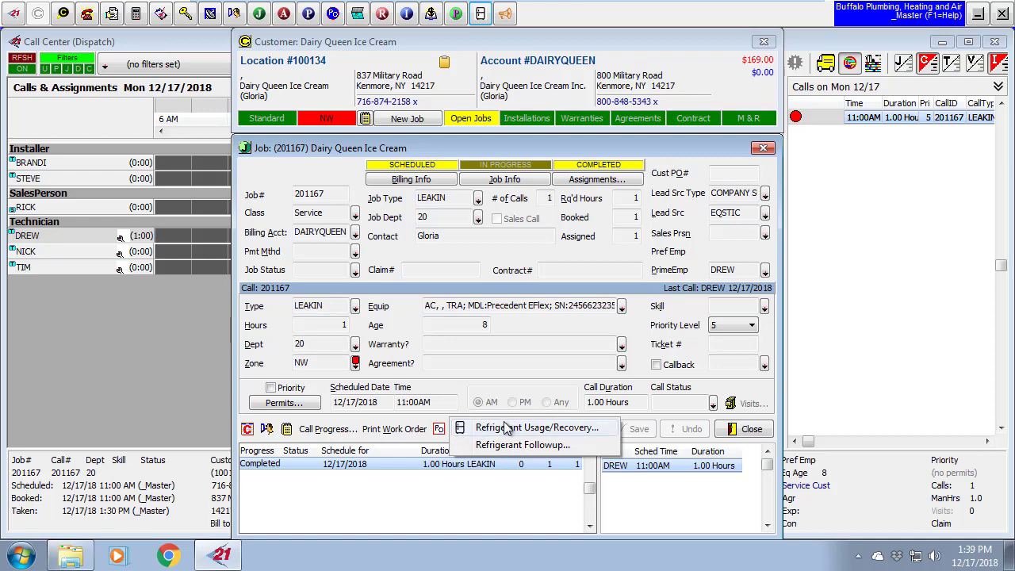
click(509, 448)
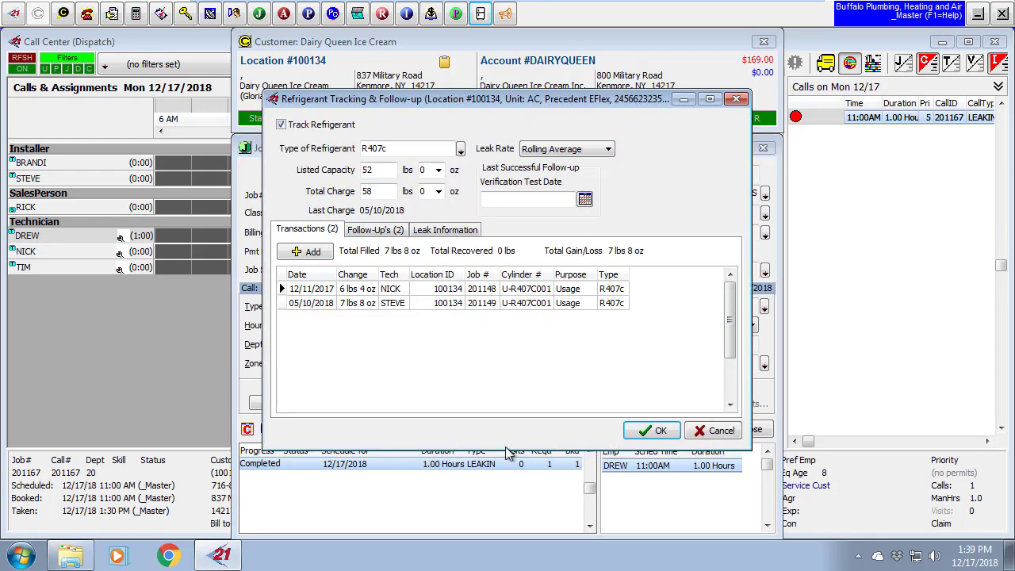
click(386, 237)
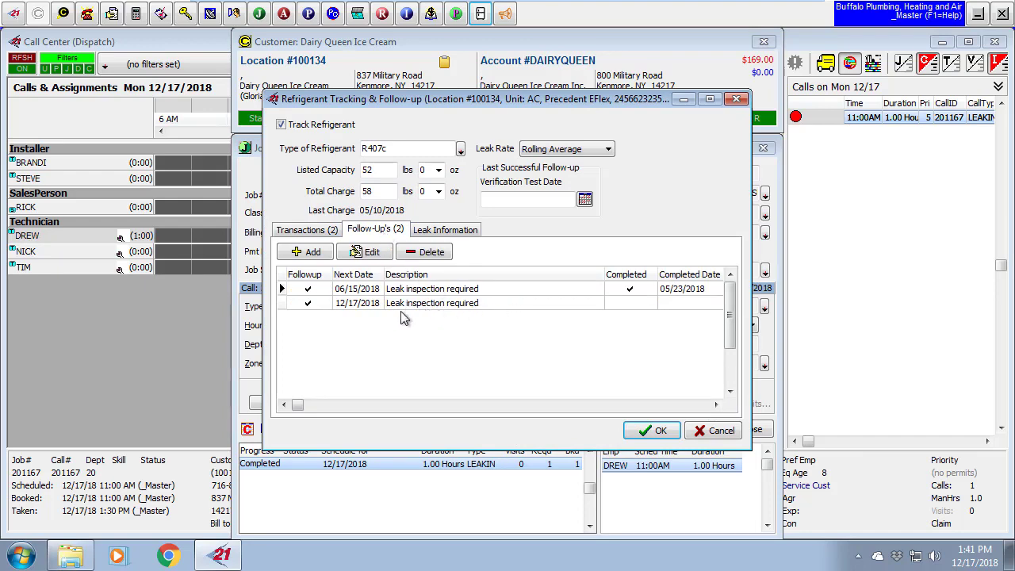
click(437, 306)
double_click(435, 306)
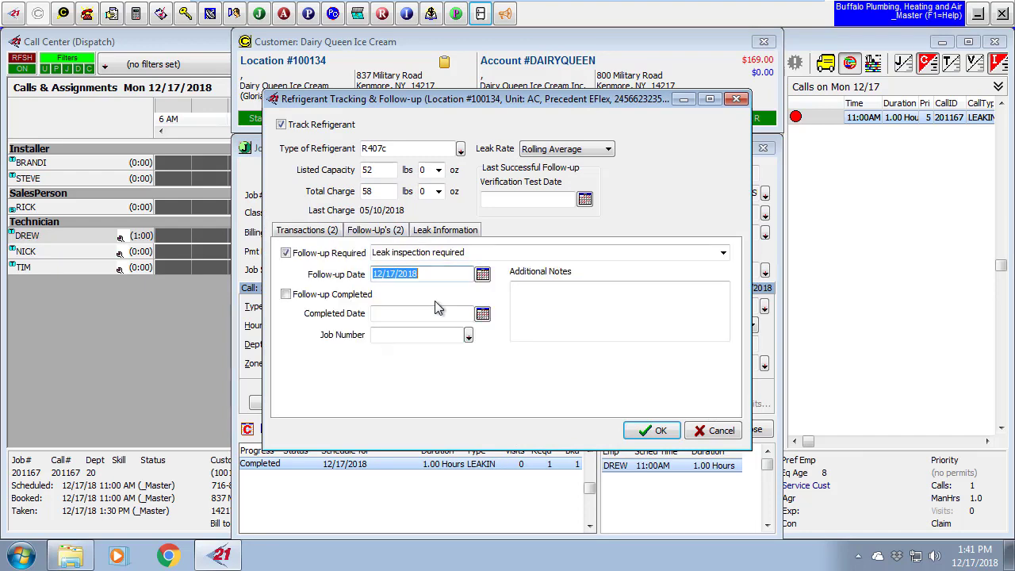
Mark the follow-up as completed with the completed date 12/17/2018
click(286, 295)
click(286, 295)
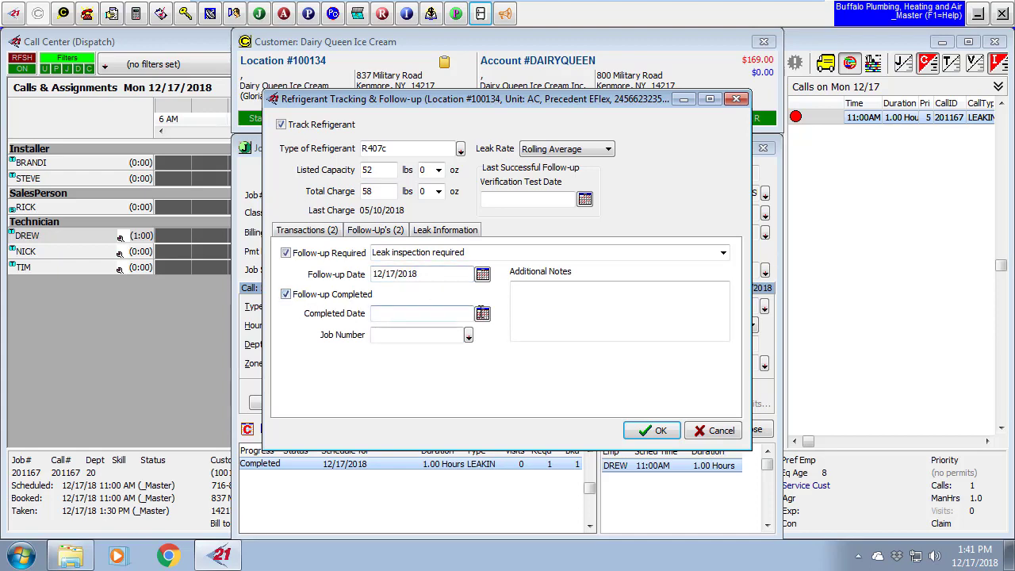
click(483, 314)
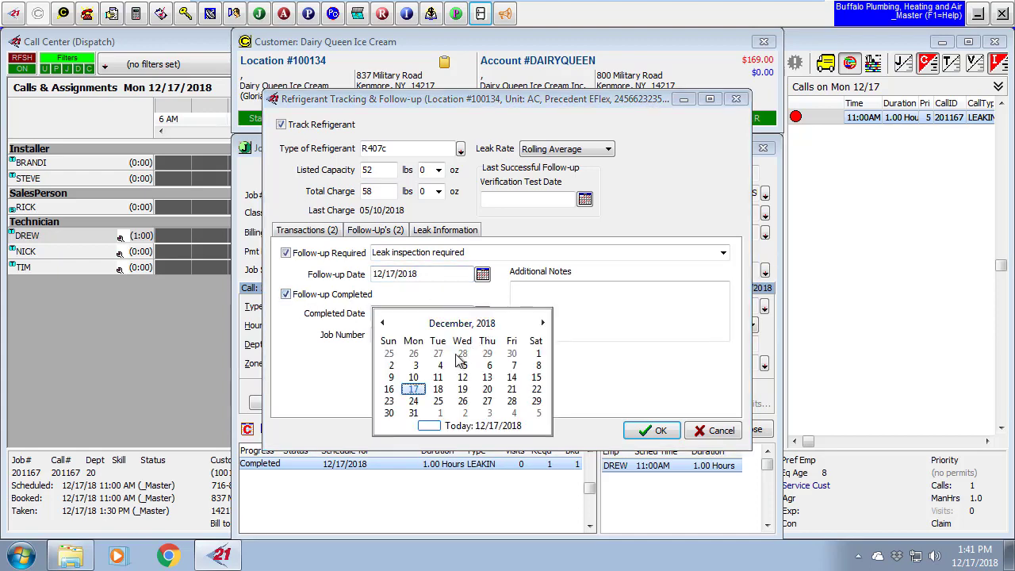
click(416, 391)
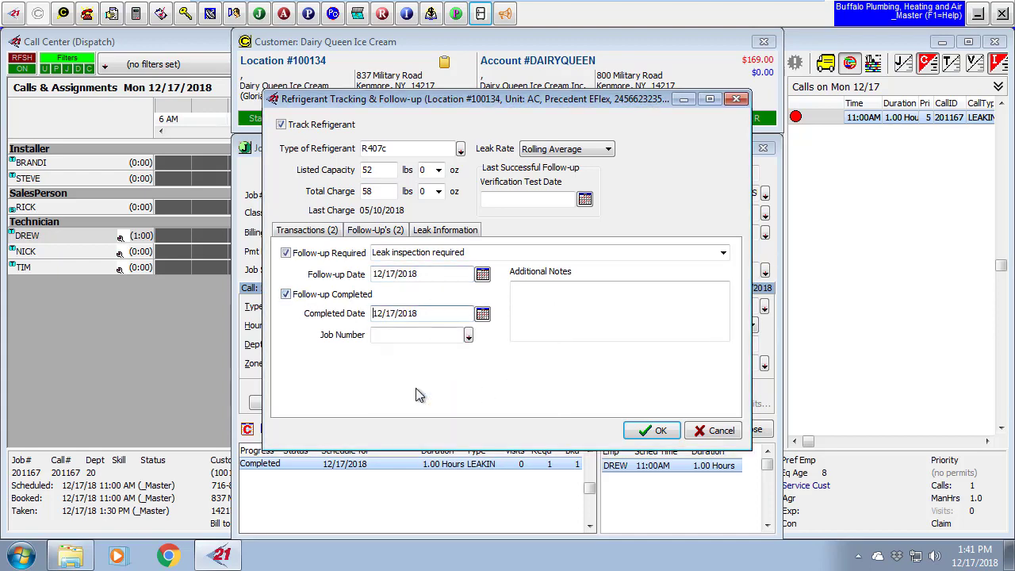
Link the follow-up to the LEAKIN service job closed 12/17/2018, add the note "Successful test", and save the follow-up
click(469, 335)
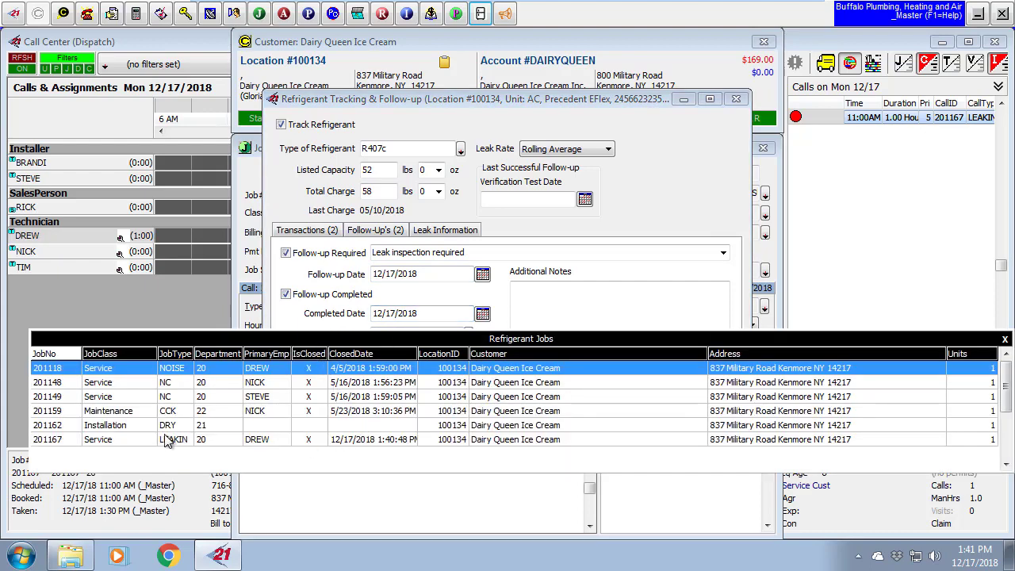
click(388, 441)
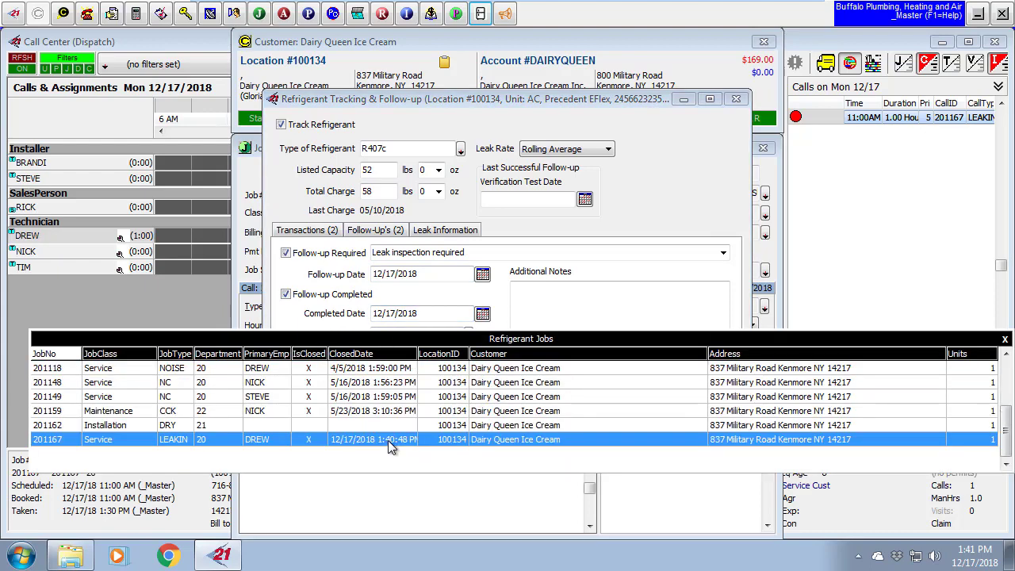
double_click(388, 441)
click(547, 301)
text(Successful test)
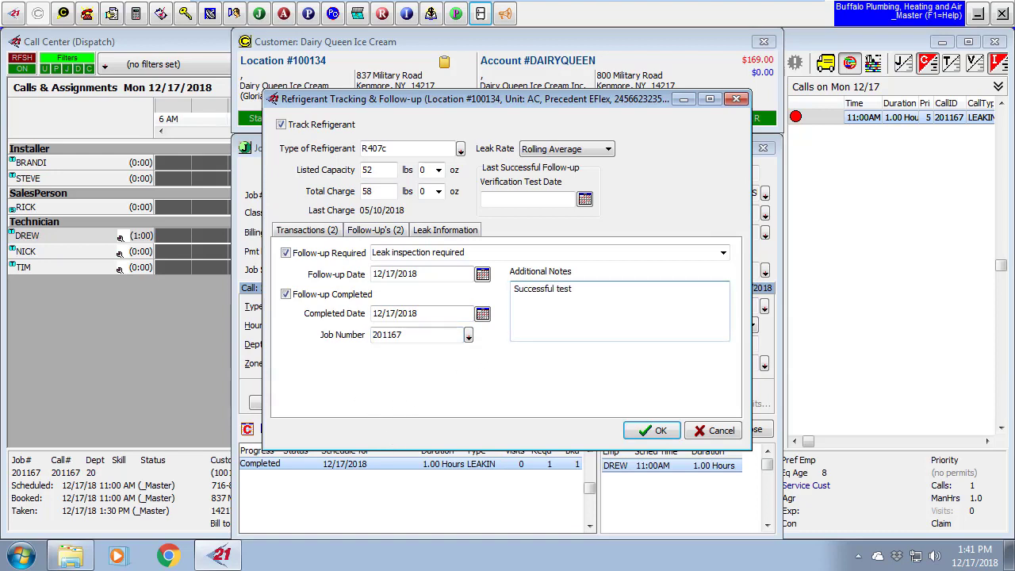
click(648, 432)
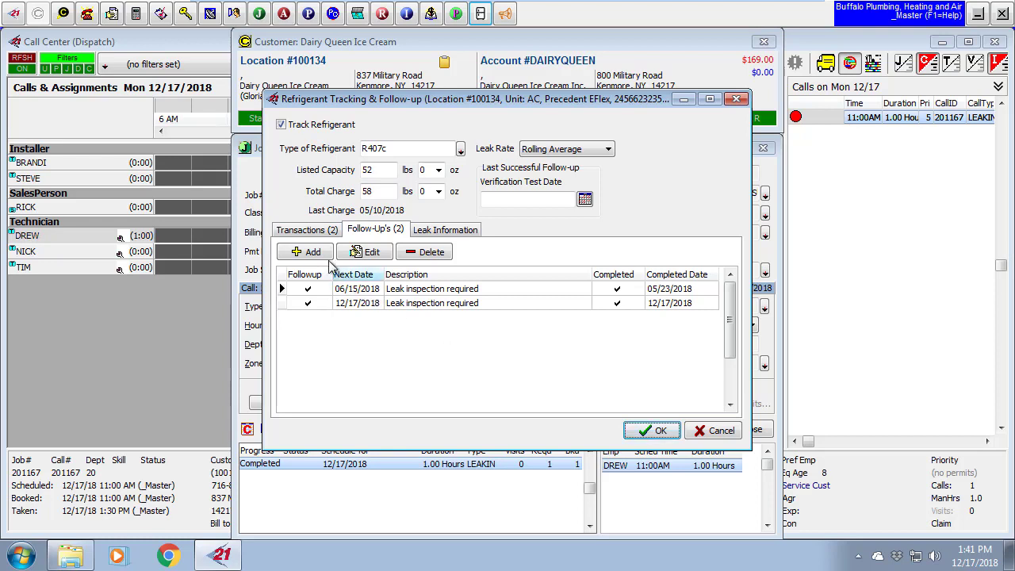
click(325, 253)
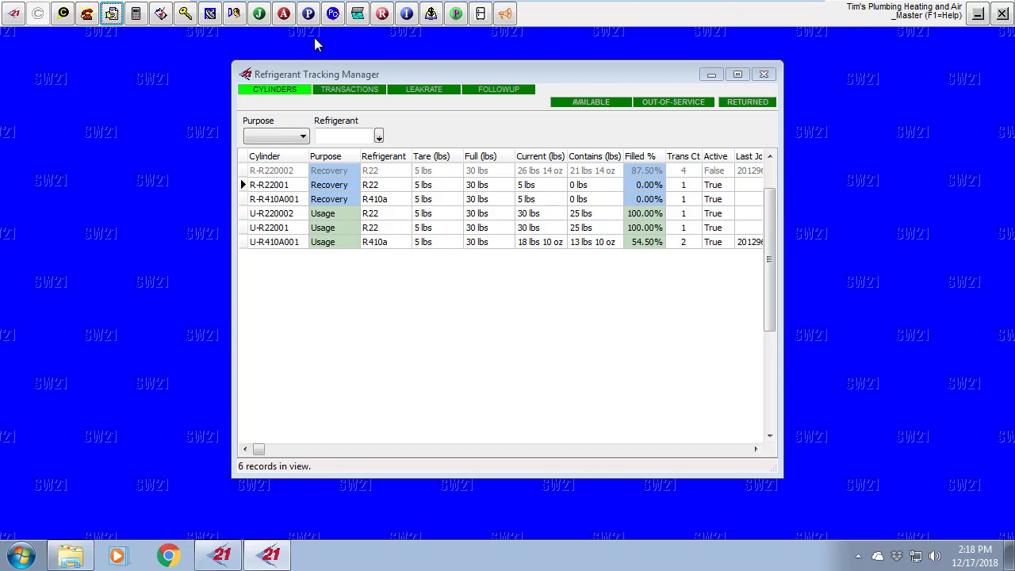
Open the Refrigerant Leak Rate report from the Equipment report group, examine its capacity and leak rate criteria, and close it
click(111, 14)
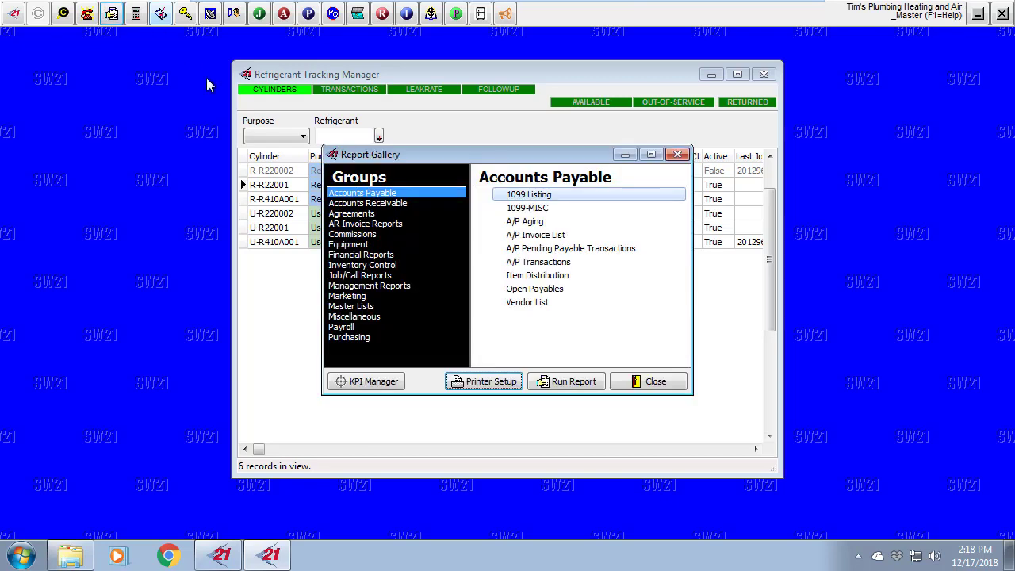
click(341, 246)
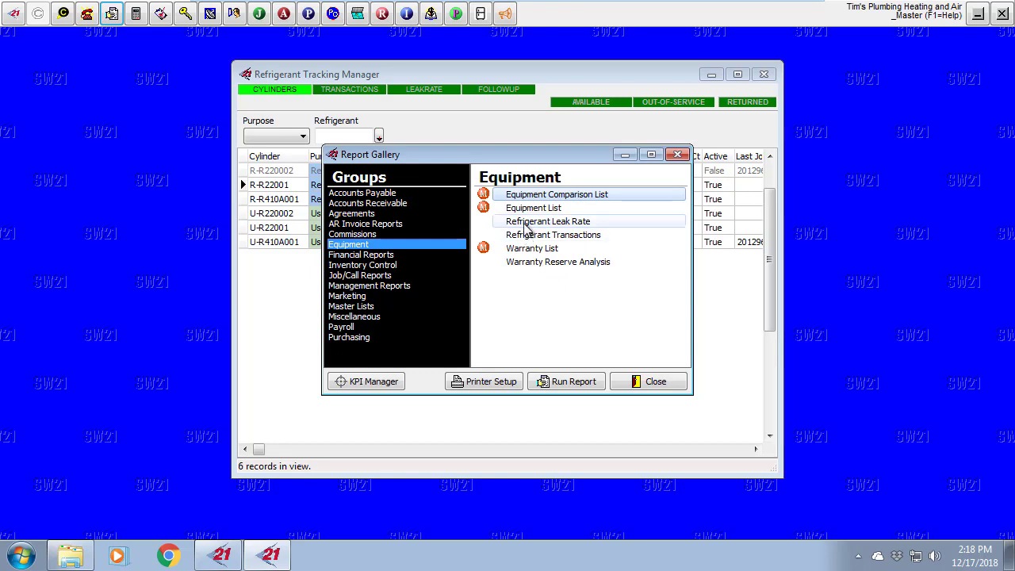
double_click(526, 228)
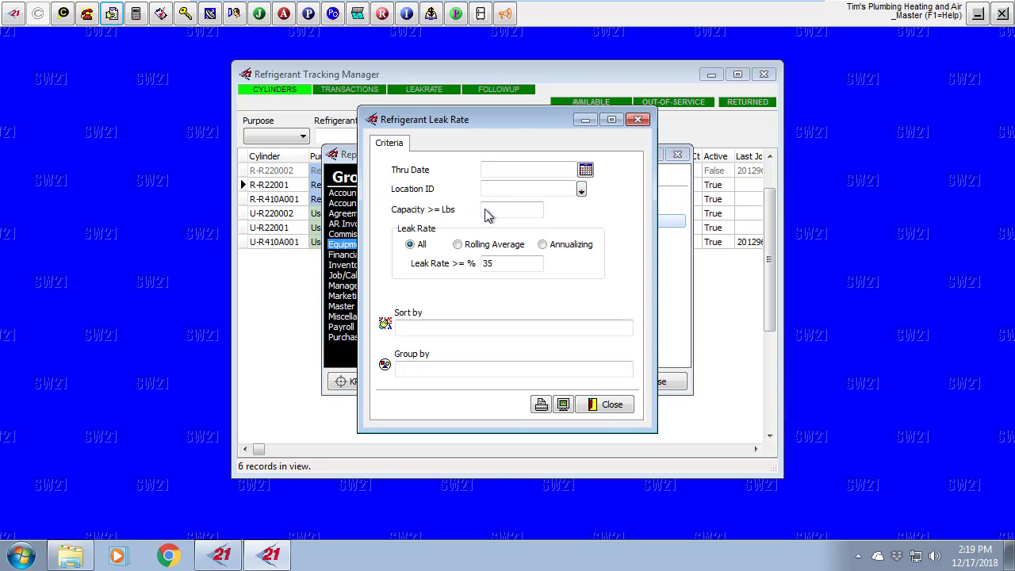
drag(503, 264, 468, 265)
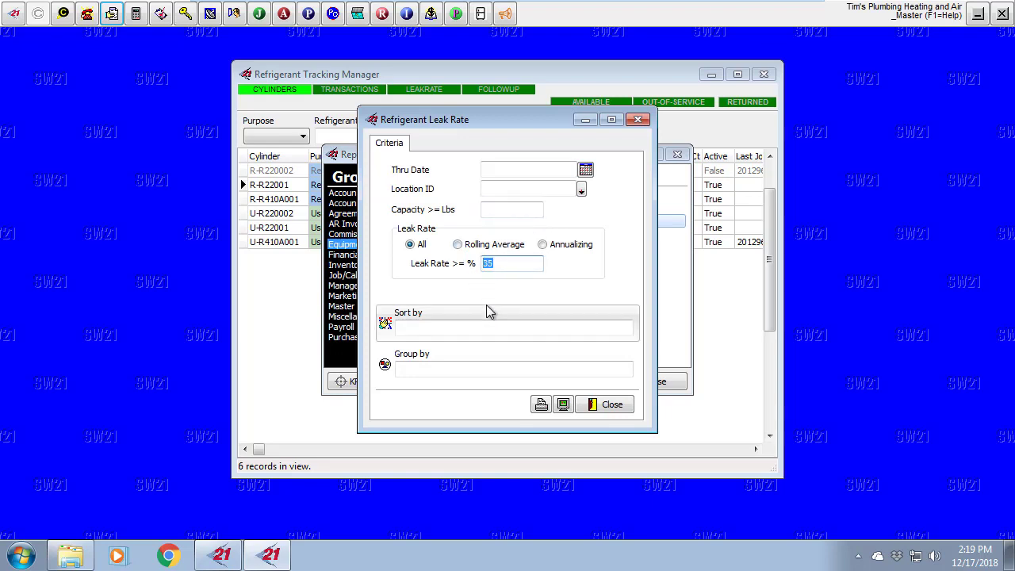
click(506, 211)
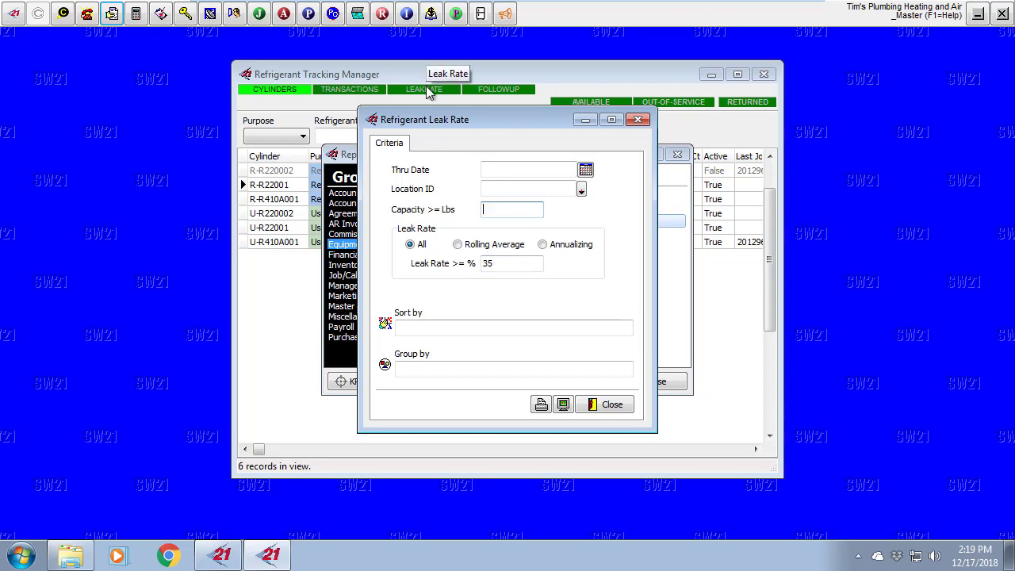
click(639, 119)
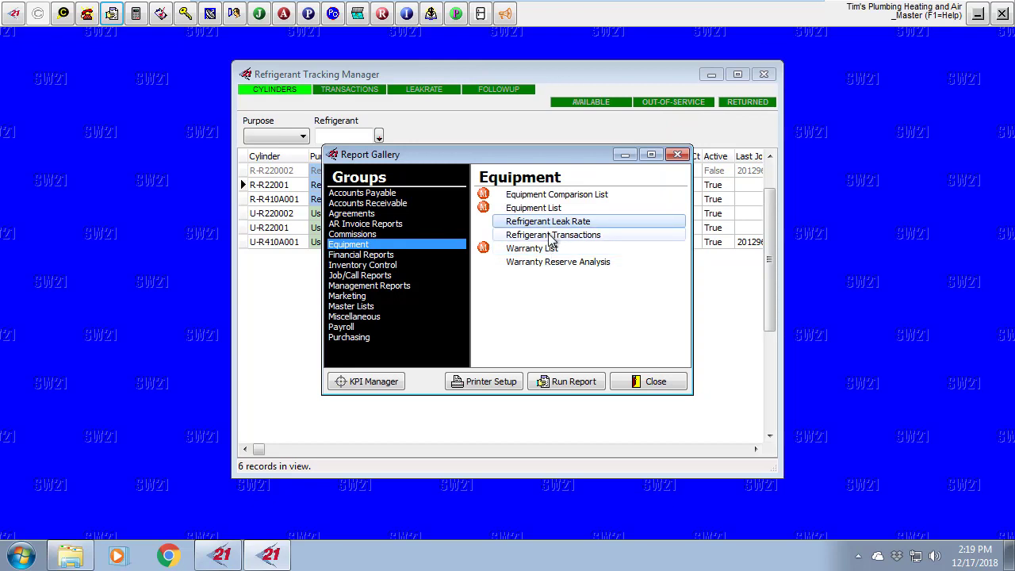
Examine the criteria of the Refrigerant Transactions equipment report, then close it and the Report Gallery
double_click(553, 236)
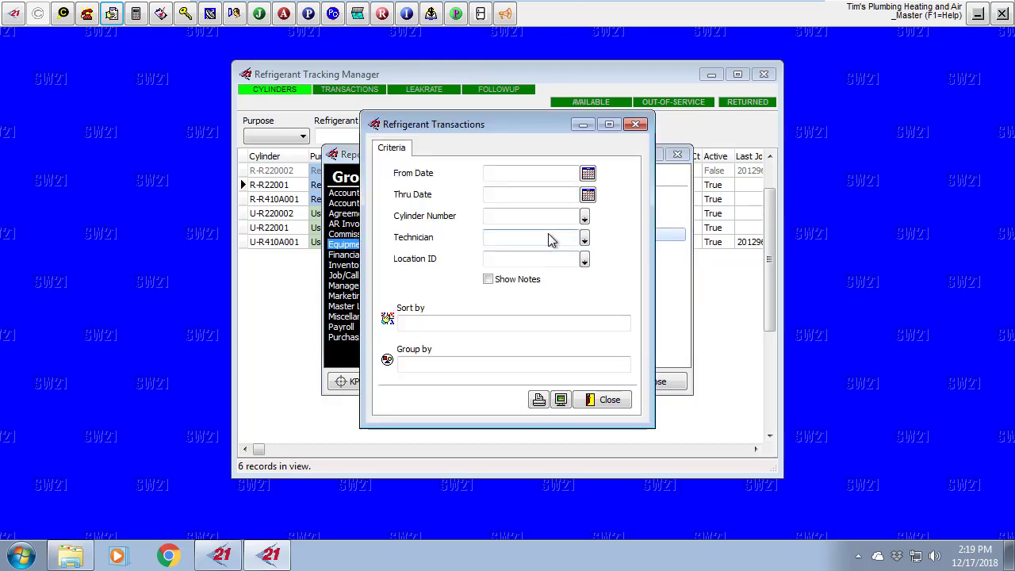
click(610, 401)
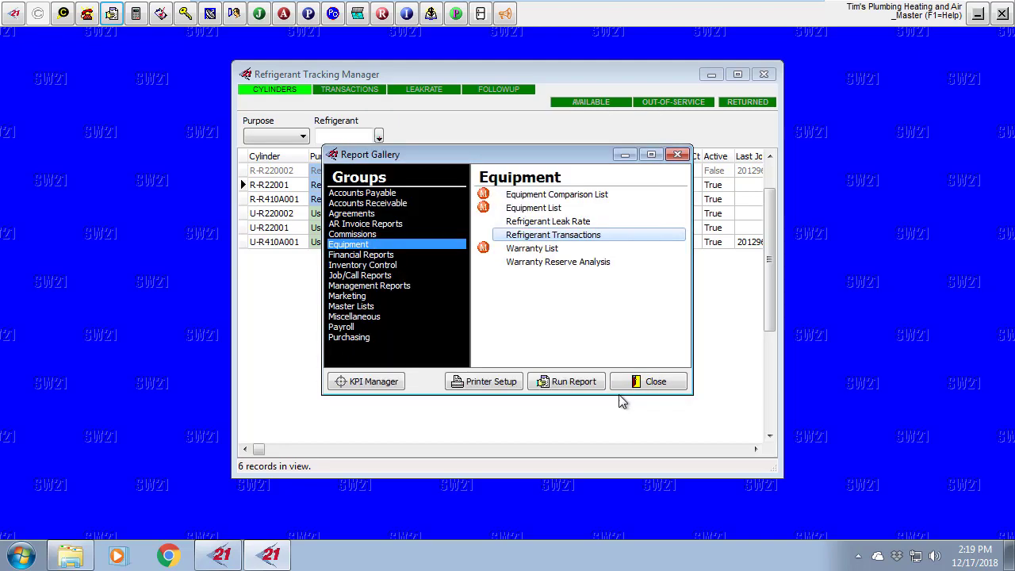
click(655, 381)
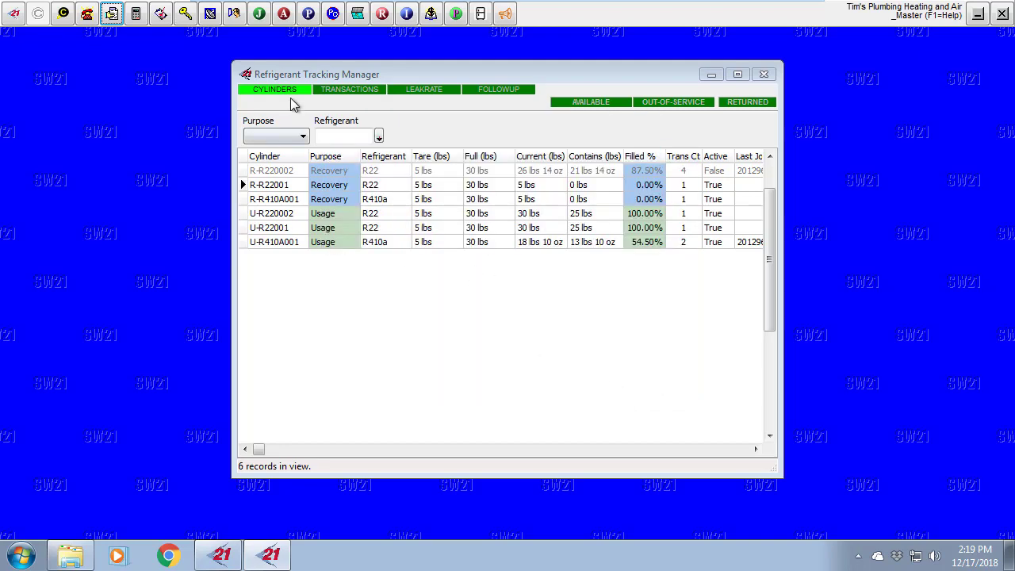
View the Cylinder Transactions Report criteria for cylinder R-R22001 and close them
right_click(366, 263)
click(469, 391)
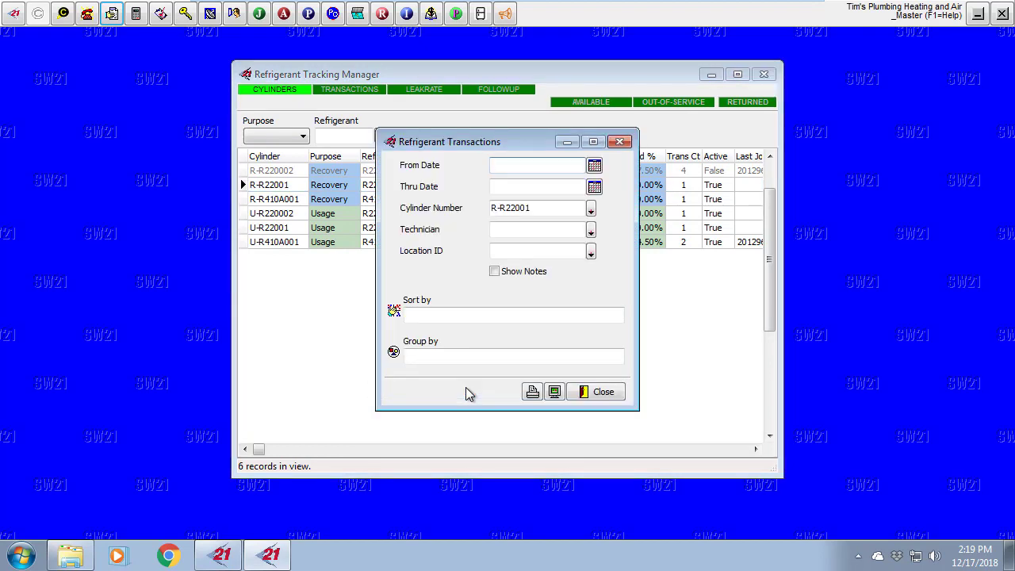
click(577, 396)
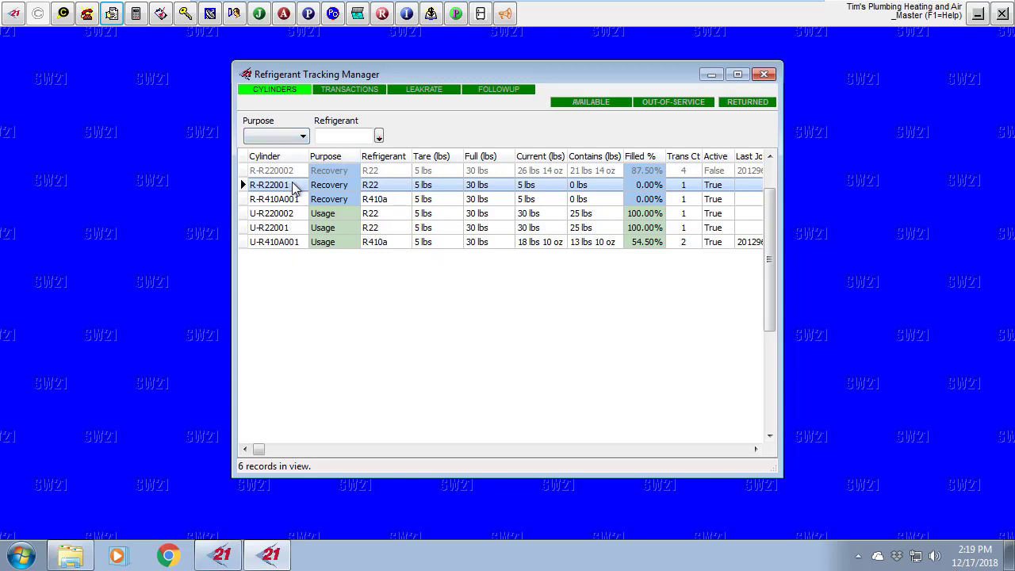
Show the transactions for cylinder U-R410A001 and look at the grid report options for that list, then close them
right_click(292, 242)
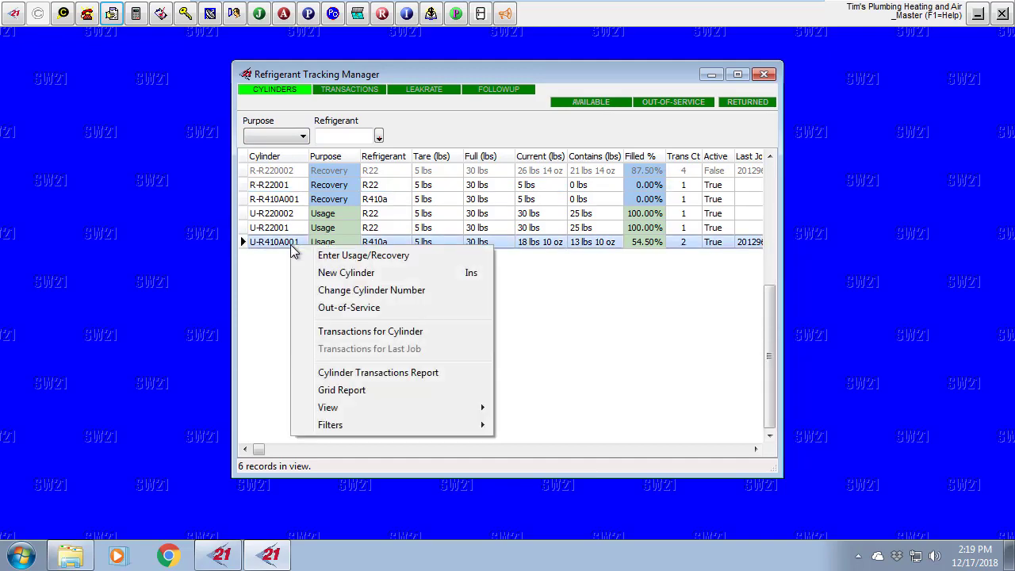
click(362, 332)
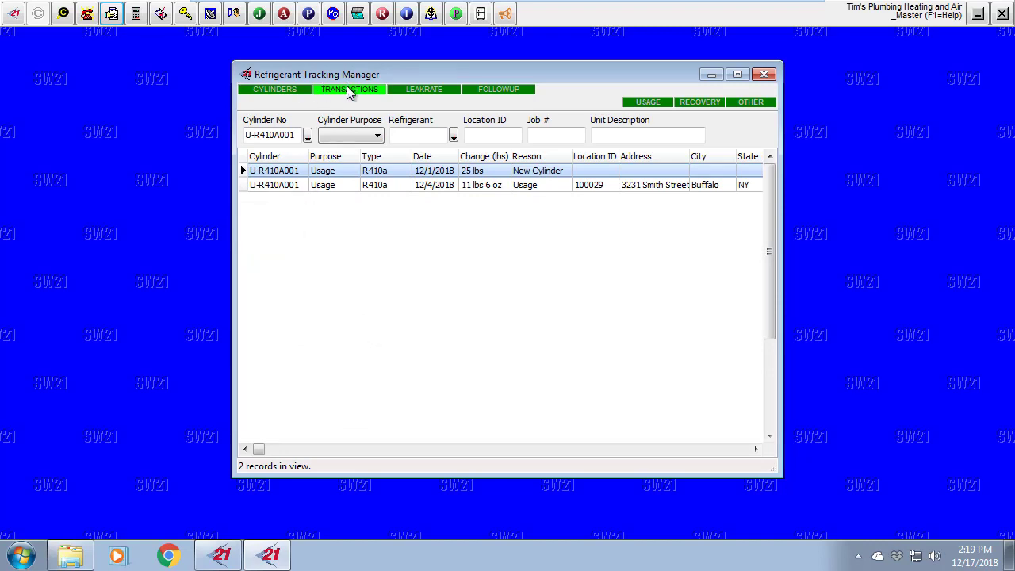
right_click(355, 218)
click(423, 331)
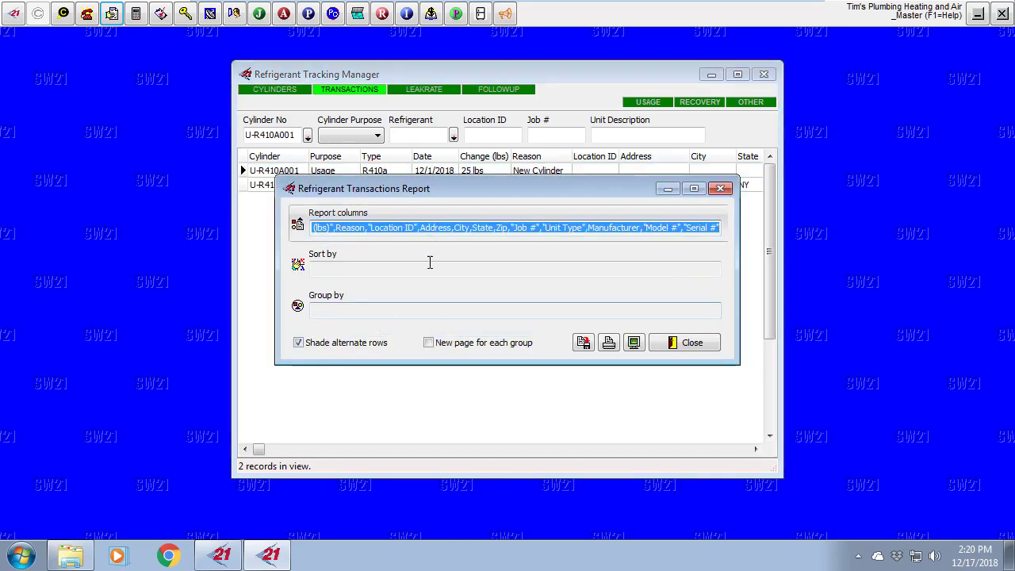
click(691, 342)
Start a Cylinder Transactions Report and set its cylinder number to R-R220002
right_click(393, 216)
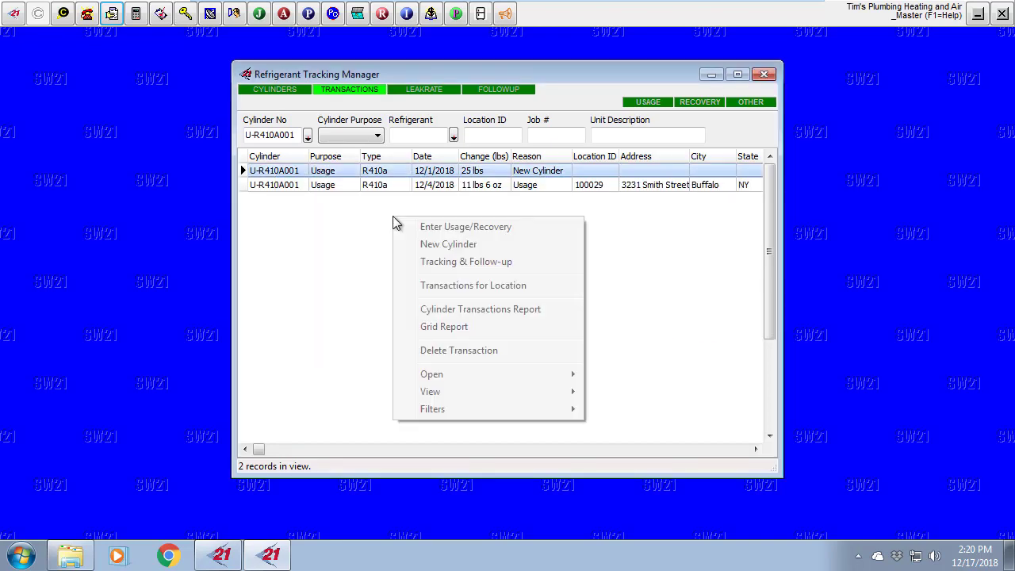
click(460, 315)
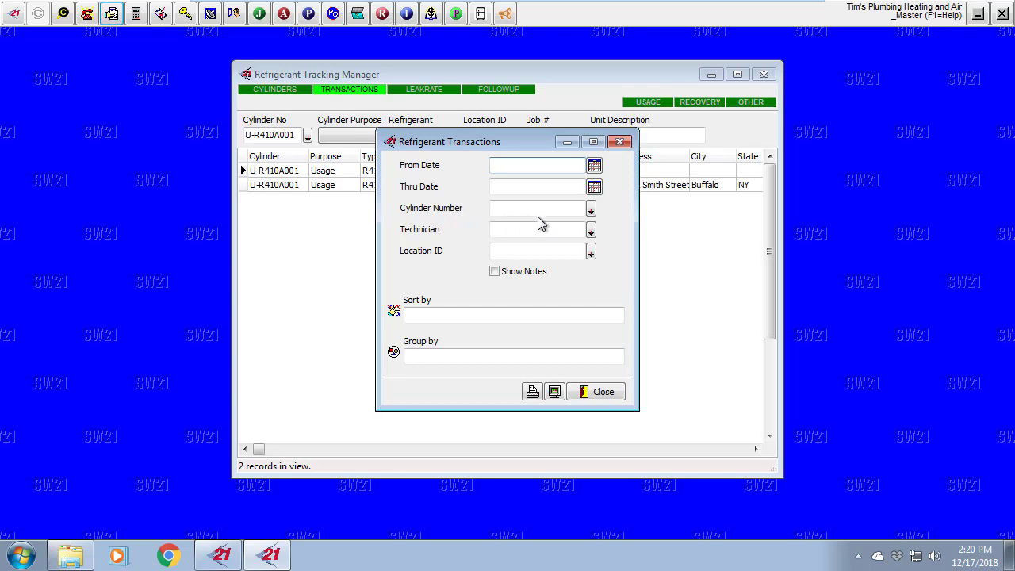
click(591, 209)
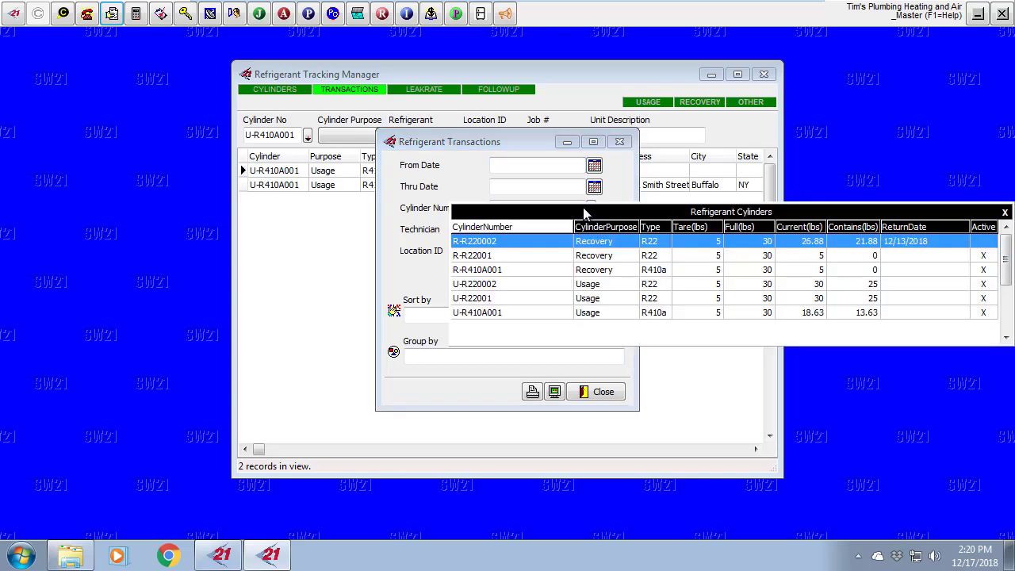
click(566, 248)
Group the report by Transaction Date and preview it on screen, closing the preview and the report criteria when done
click(483, 339)
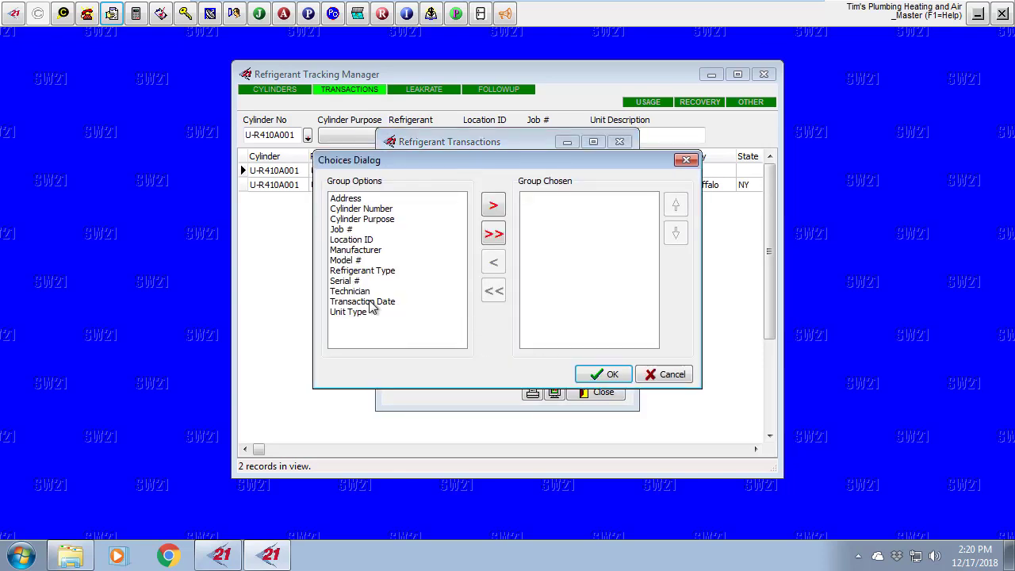
click(370, 241)
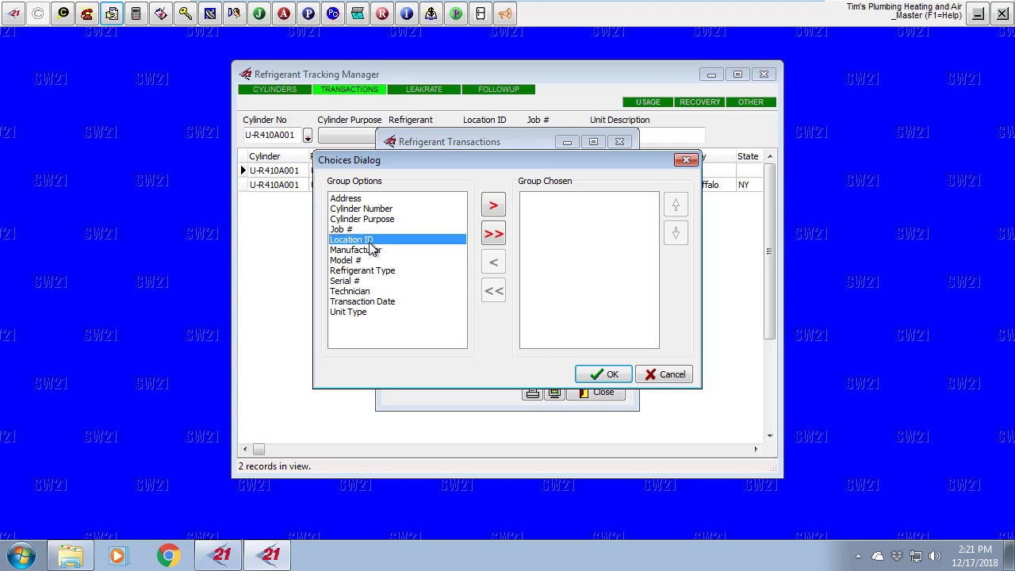
click(367, 293)
click(363, 302)
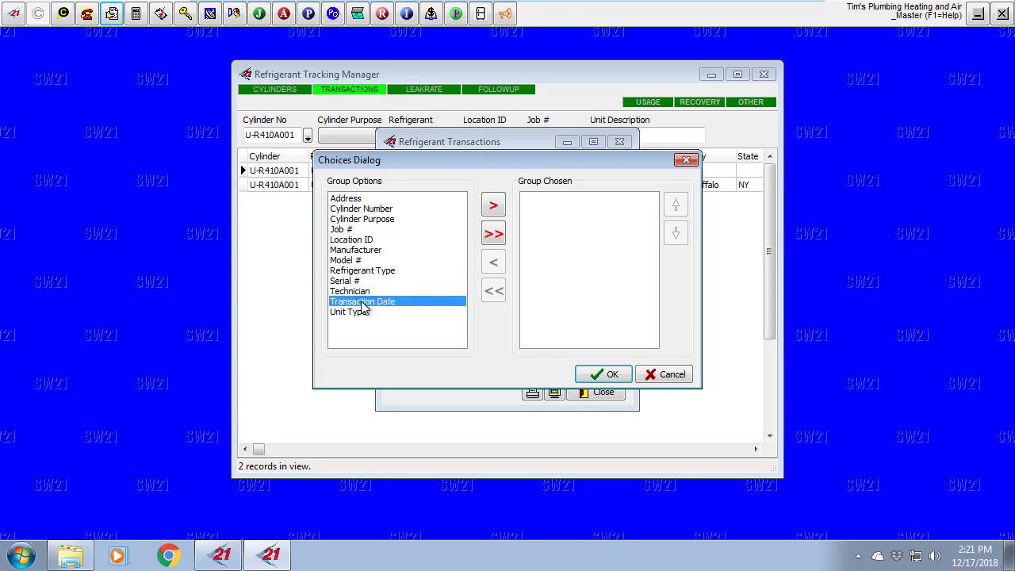
double_click(363, 302)
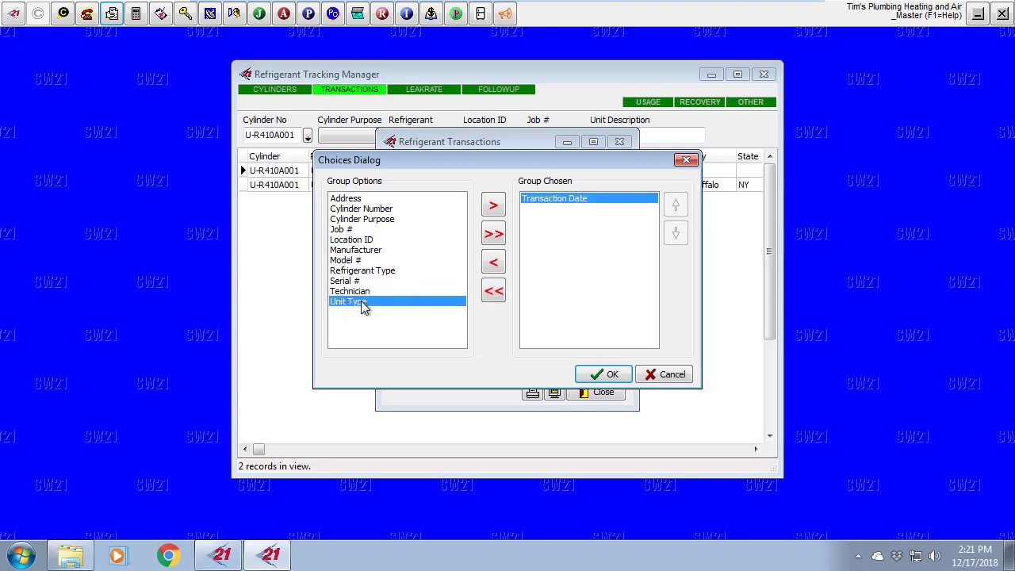
click(600, 377)
click(555, 391)
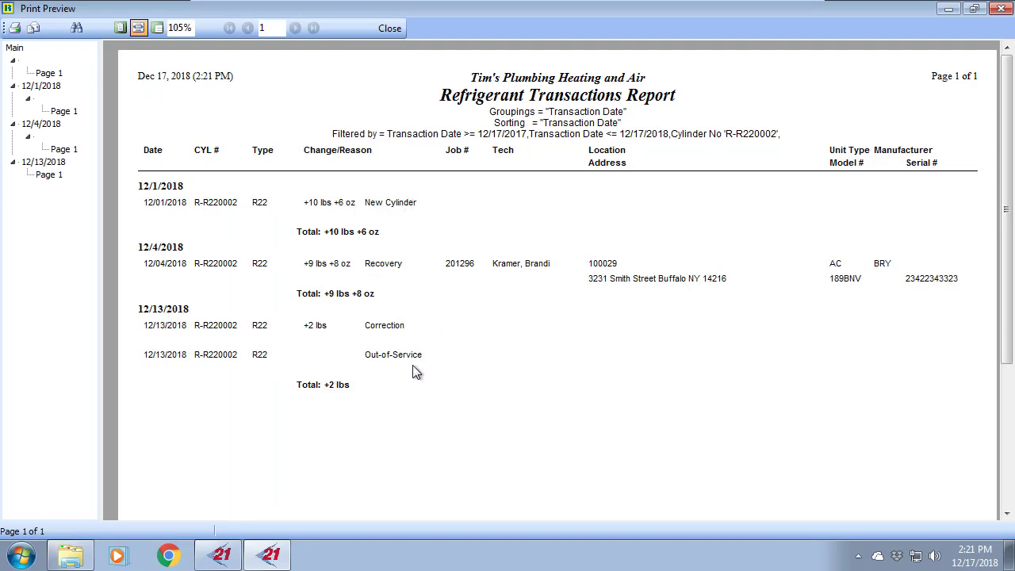
click(389, 29)
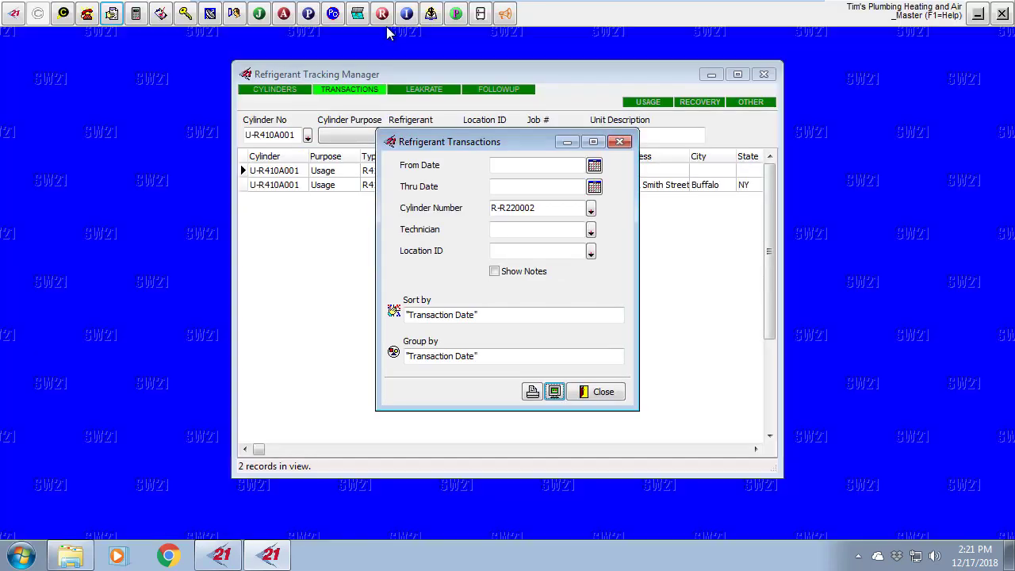
click(587, 386)
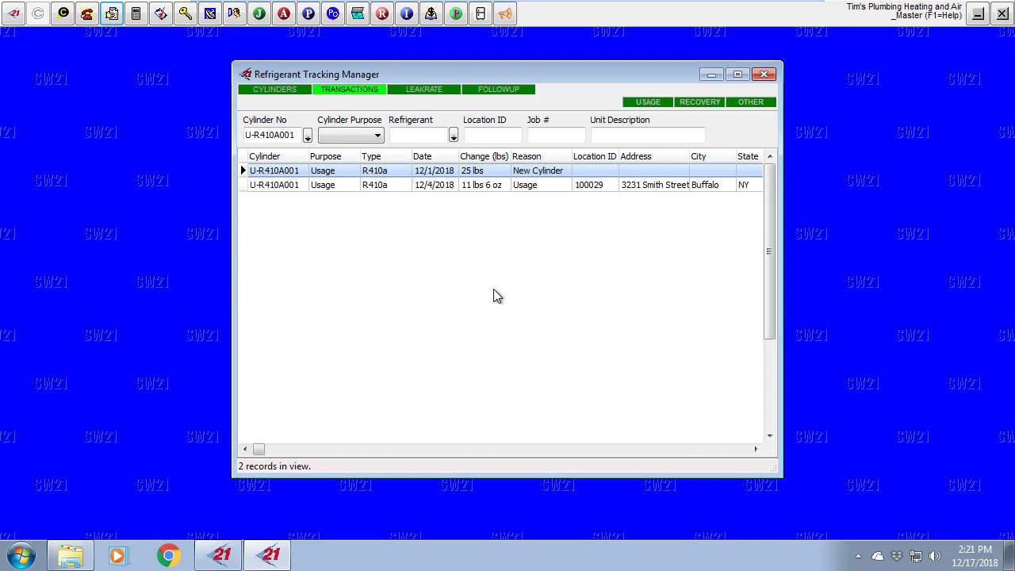
Start a new Cylinder Transactions Report for the first listed technician, covering 11/01/2018 through 12/17/2018
right_click(403, 228)
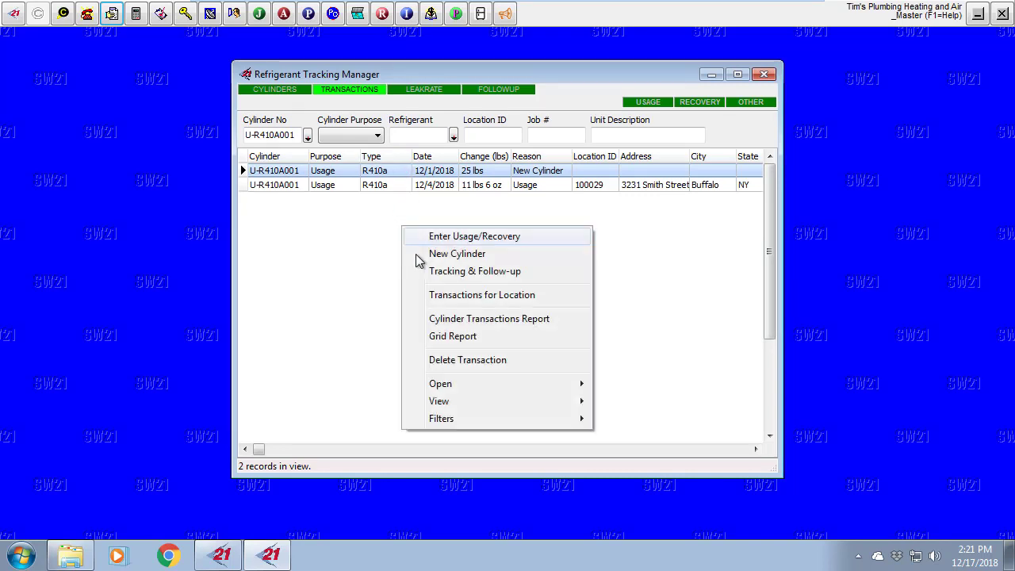
click(458, 320)
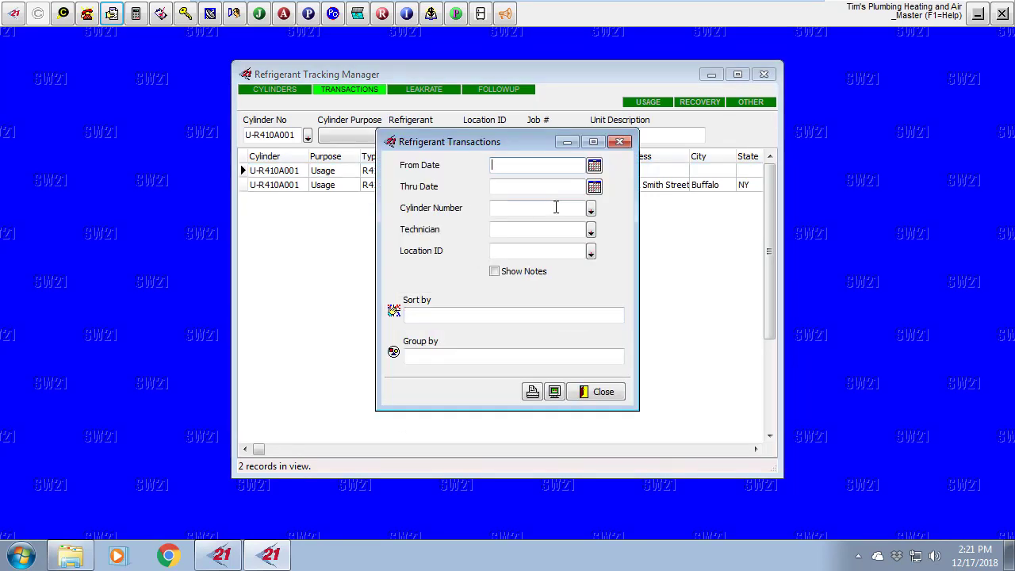
click(591, 231)
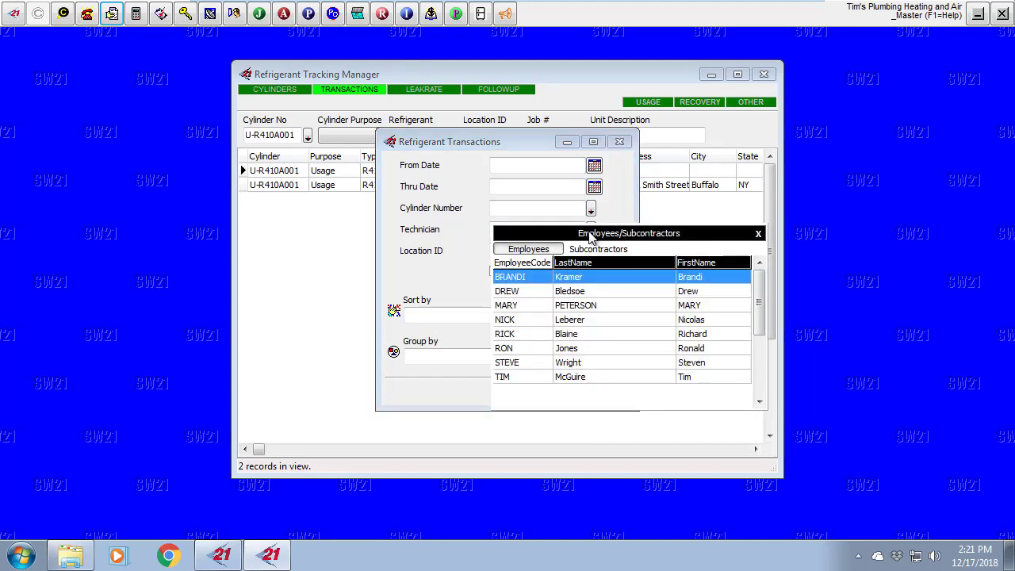
click(577, 278)
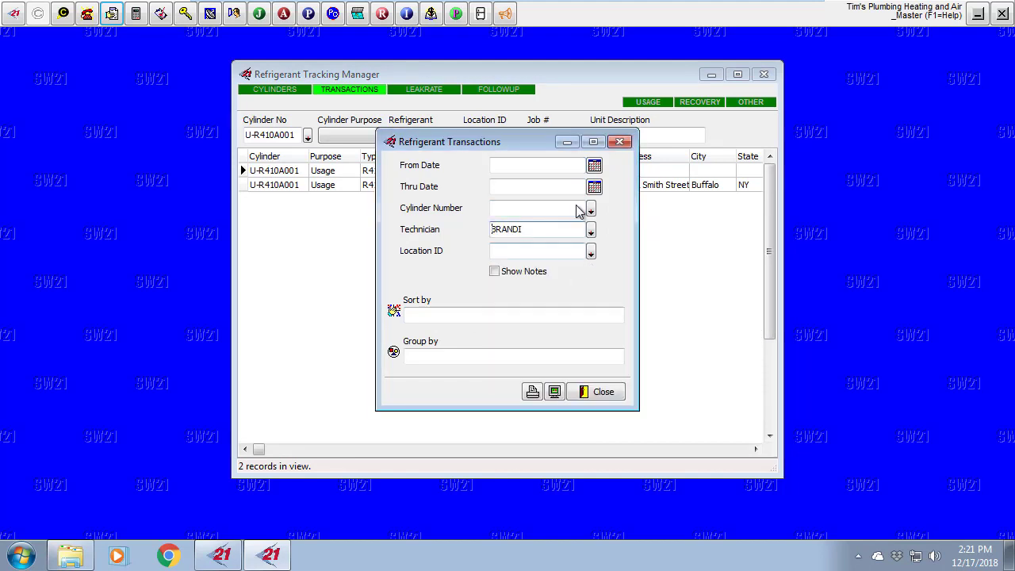
click(594, 166)
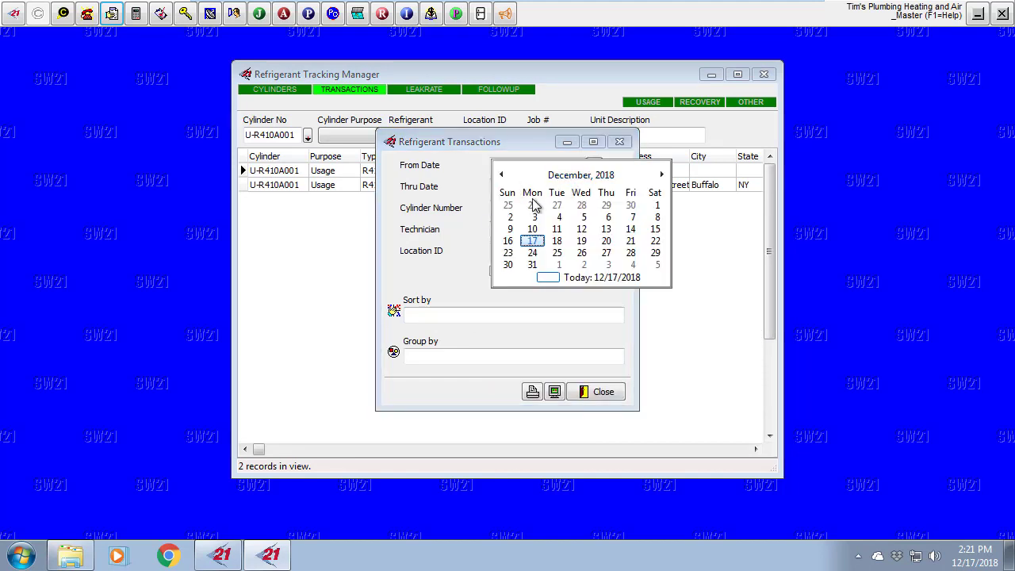
click(534, 241)
Group the technician's report by Cylinder Purpose and preview it on screen, closing the preview when done
click(436, 354)
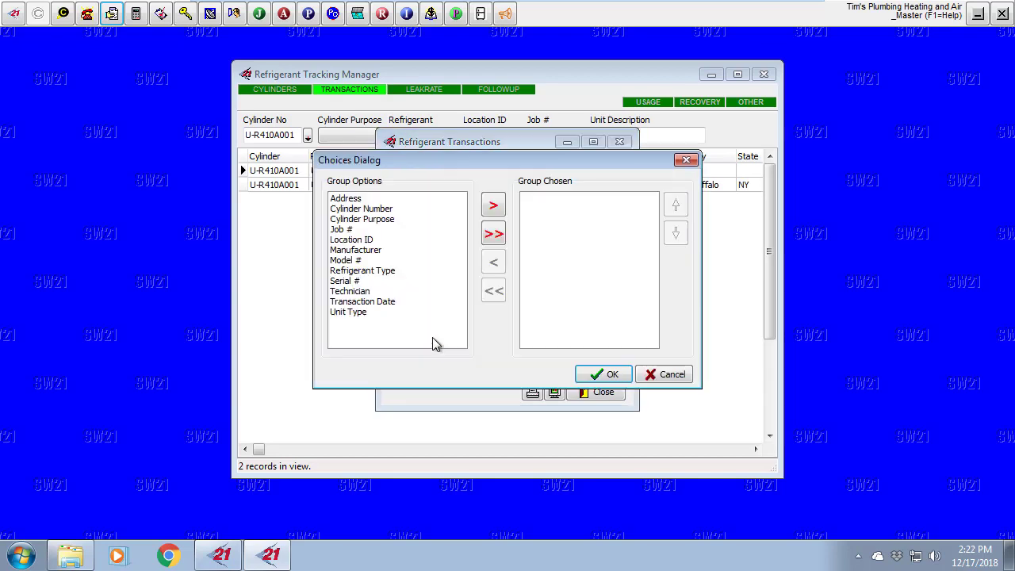
double_click(353, 220)
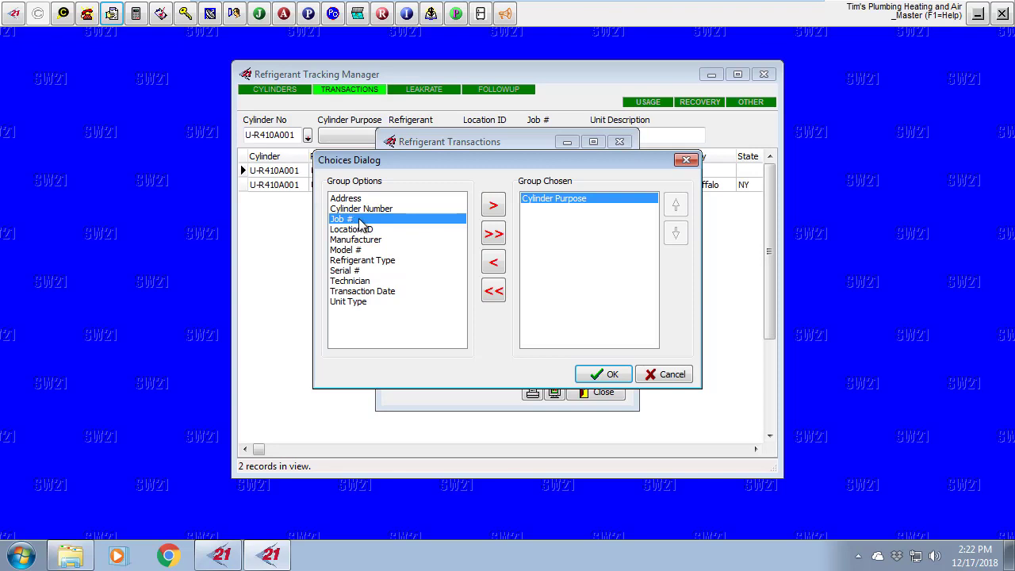
click(608, 376)
click(559, 392)
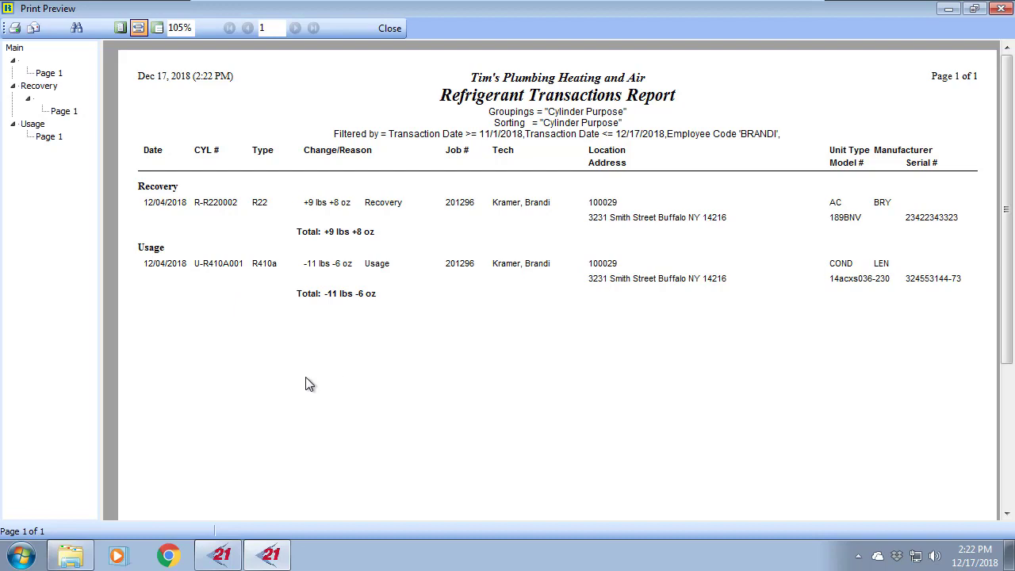
click(400, 30)
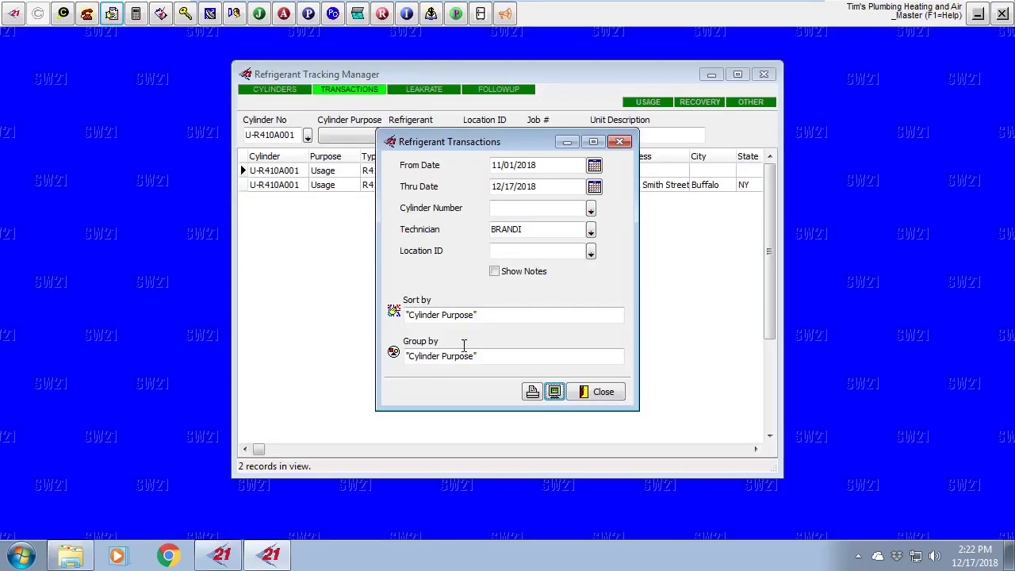